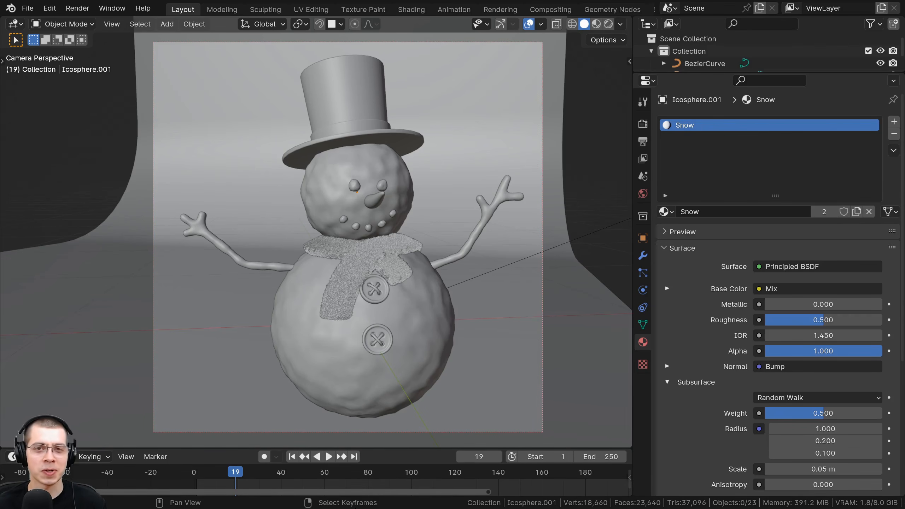
middle_click_drag(545, 192, 511, 210)
key("KP_0")
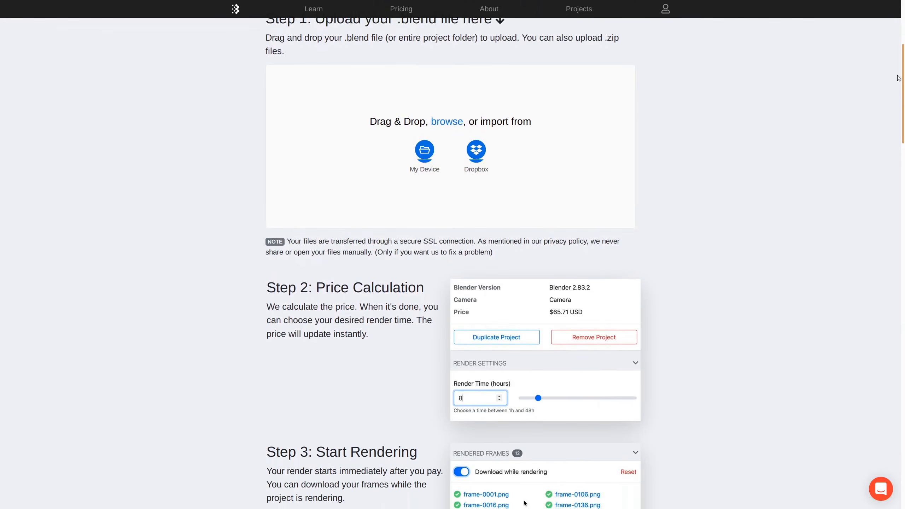
scroll(898, 44, "up", 5)
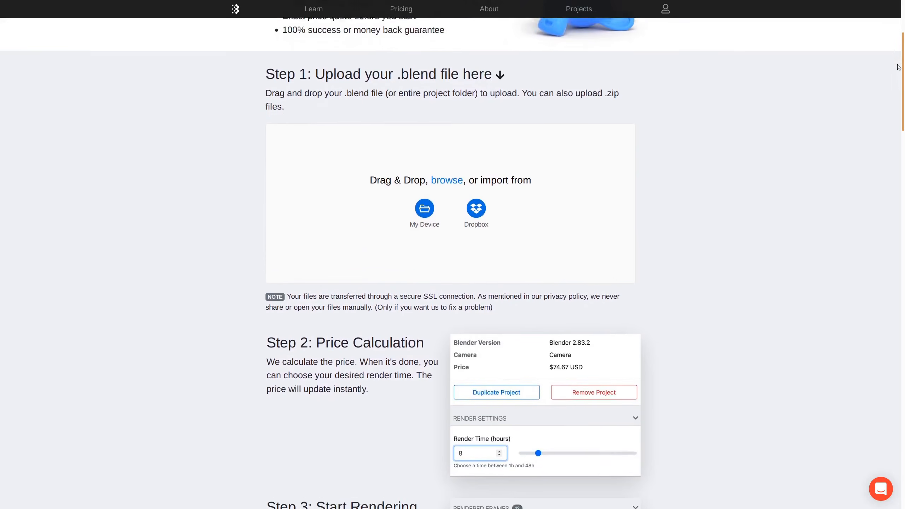
- Switch to the Blendergrid website and upload "Martian Environment (Tutorial Files).zip" as the project to render
scroll(898, 43, "up", 2)
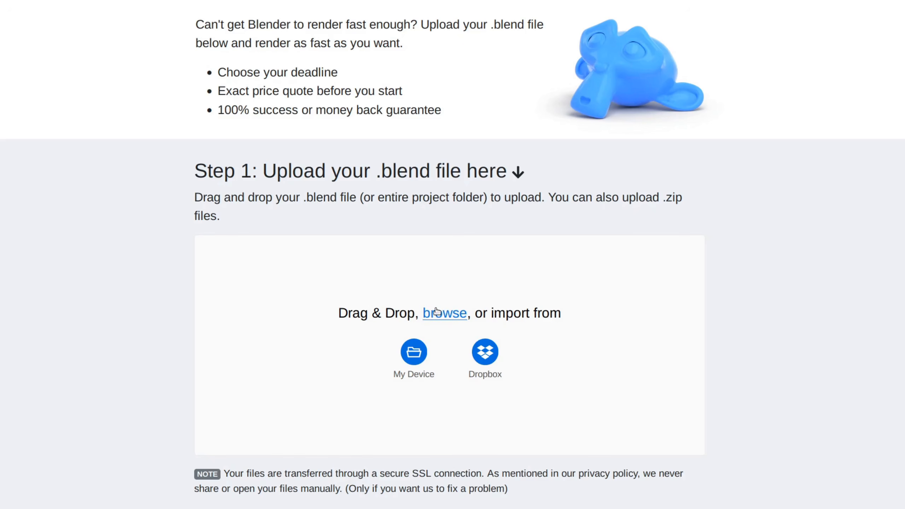
left_click(435, 312)
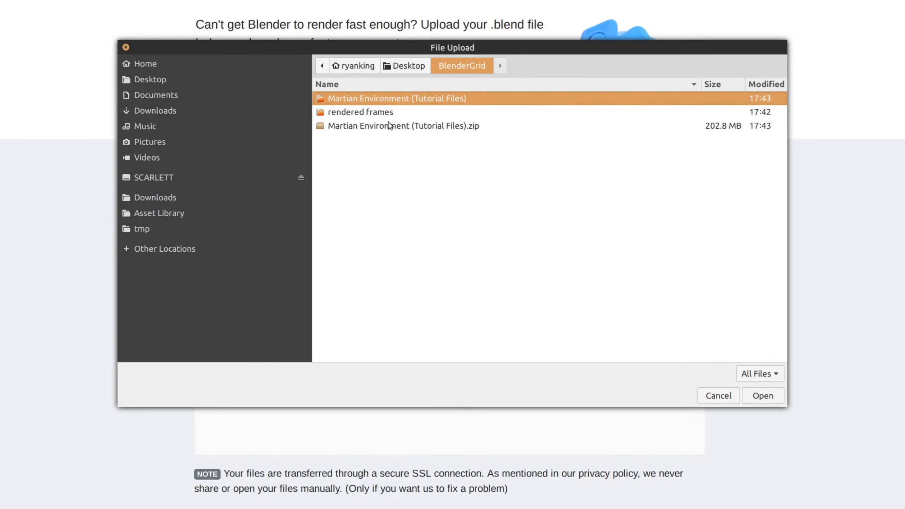
left_click(365, 129)
key("Return")
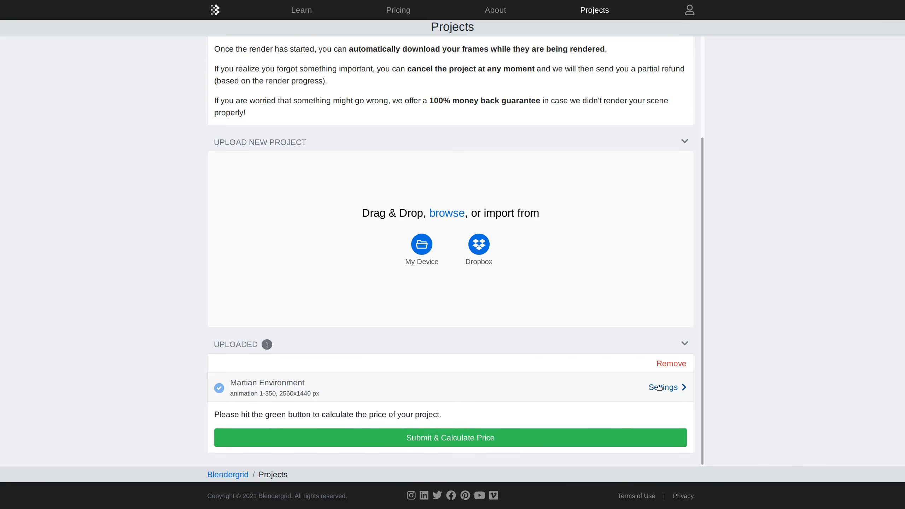
left_click(679, 388)
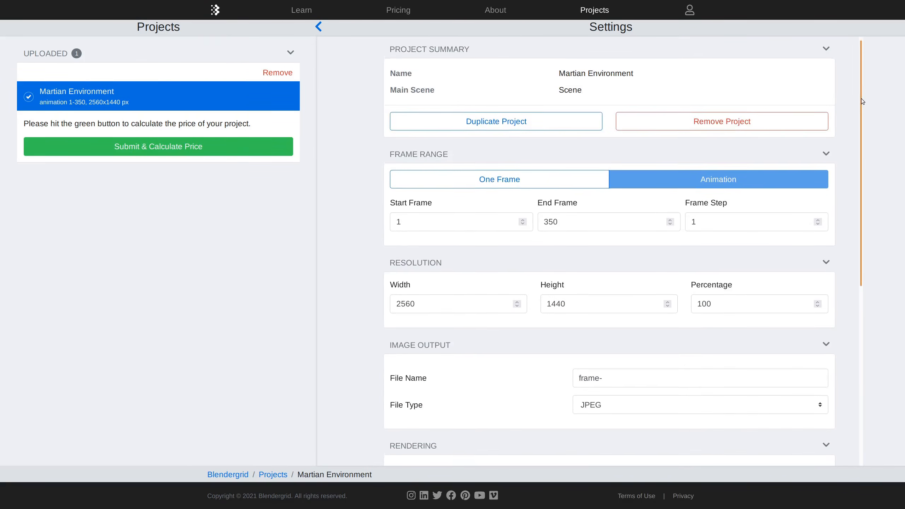
- Submit the Martian Environment project for price calculation and shorten its rendering deadline
scroll(835, 269, "down", 8)
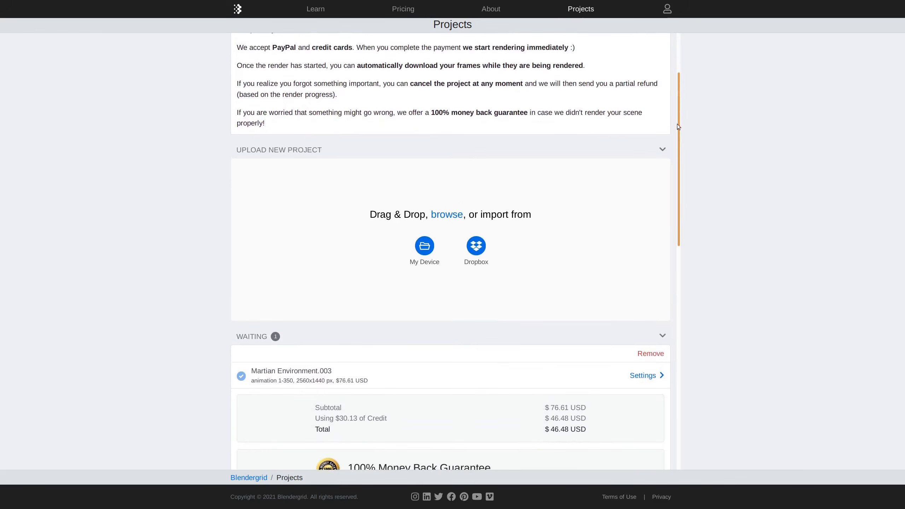
left_click_drag(677, 123, 672, 217)
left_click(648, 142)
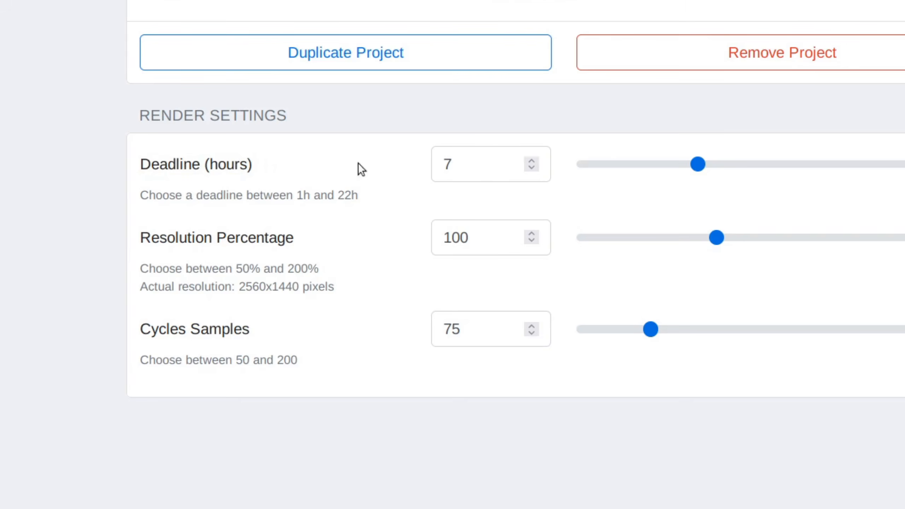
left_click(729, 237)
left_click_drag(679, 163, 623, 162)
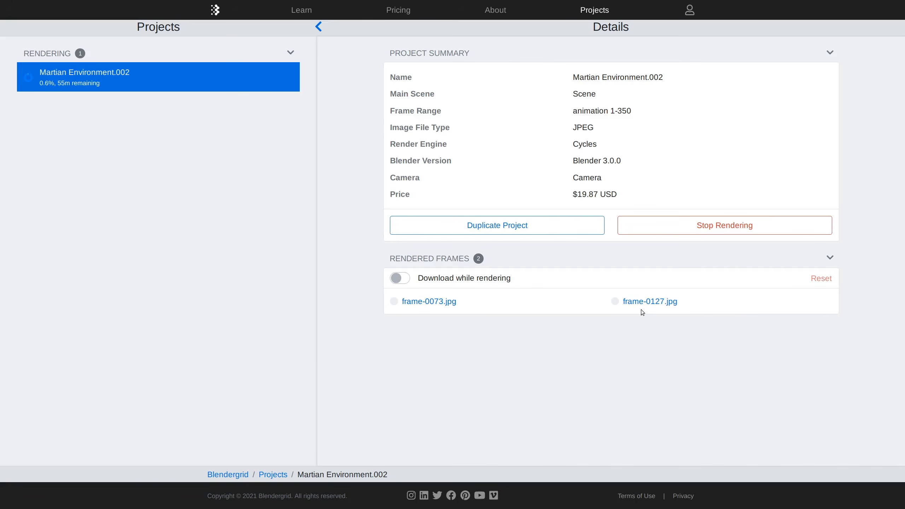
- Open a finished frame of the project and download the rendered frames as "blendergrid-Martian Environment.zip"
left_click(440, 303)
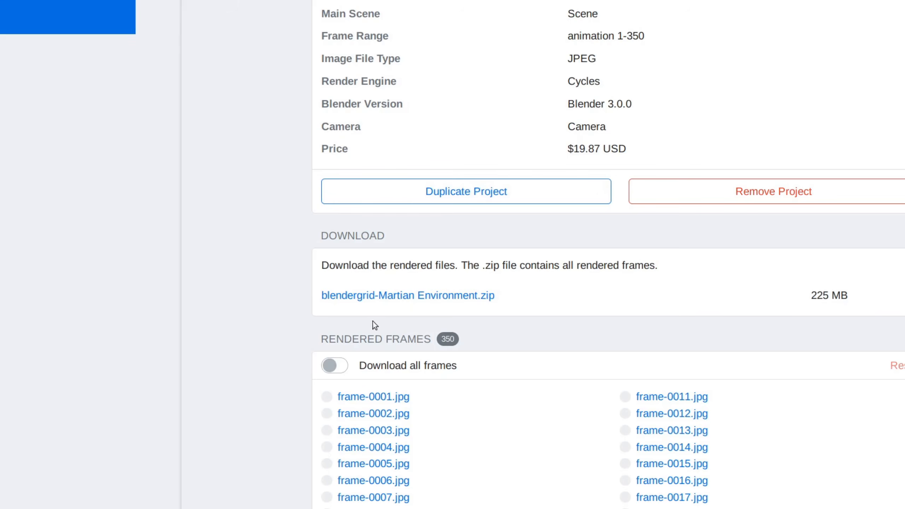
left_click(393, 295)
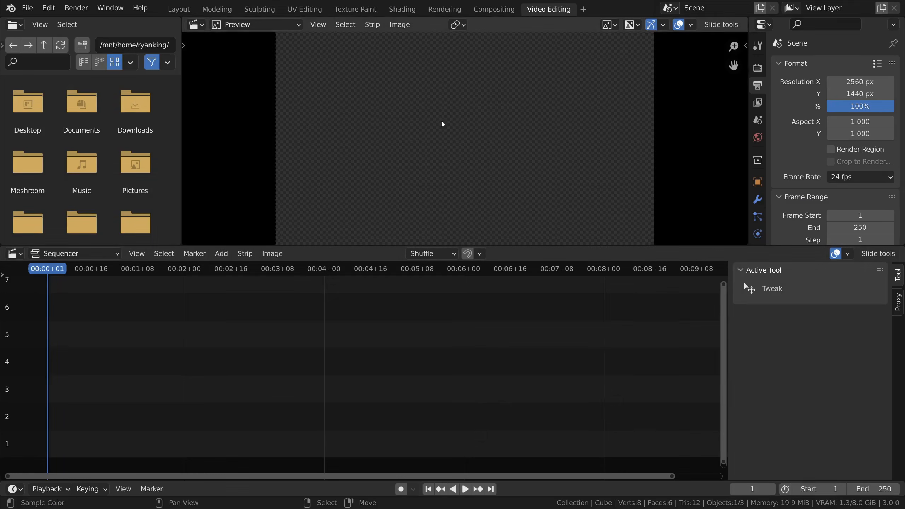
- Switch to Blender's video sequencer, add the downloaded Martian Environment frames as an image strip and play it
key("shift+a")
left_click(206, 357)
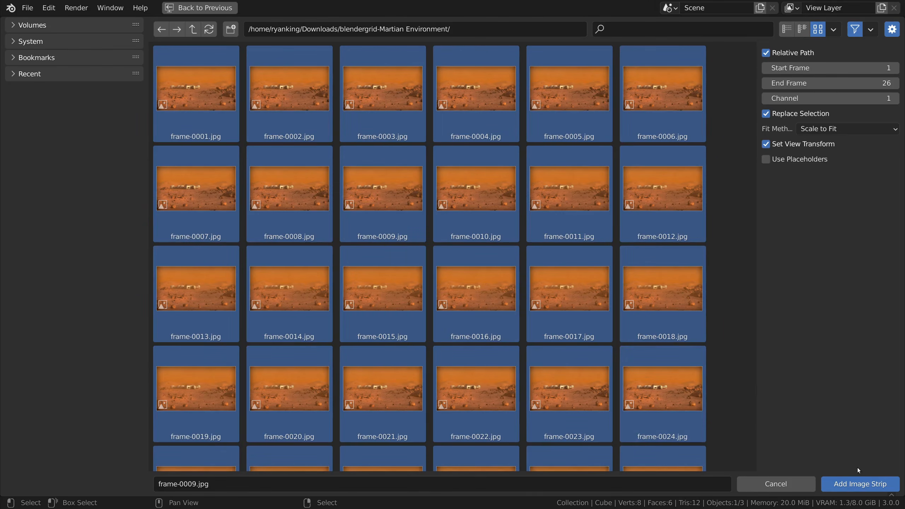
left_click(859, 483)
key("space")
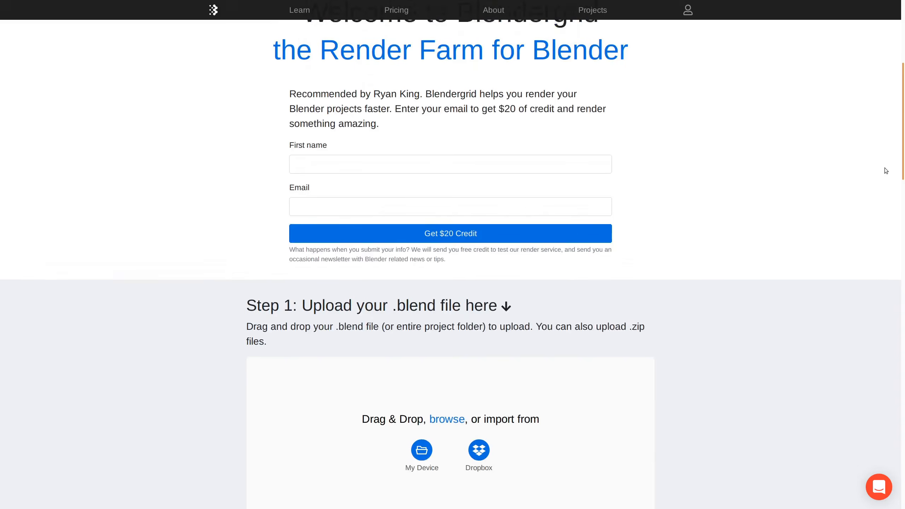
scroll(884, 167, "up", 5)
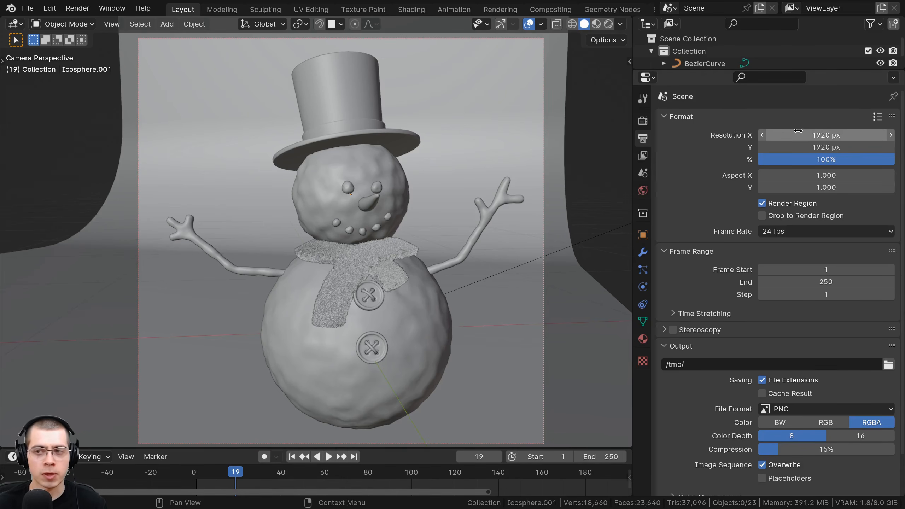
left_click_drag(824, 131, 776, 131)
right_click(824, 132)
mouse_move(826, 146)
left_mouse_down()
mouse_move(876, 146)
mouse_move(797, 146)
mouse_move(819, 146)
left_mouse_up()
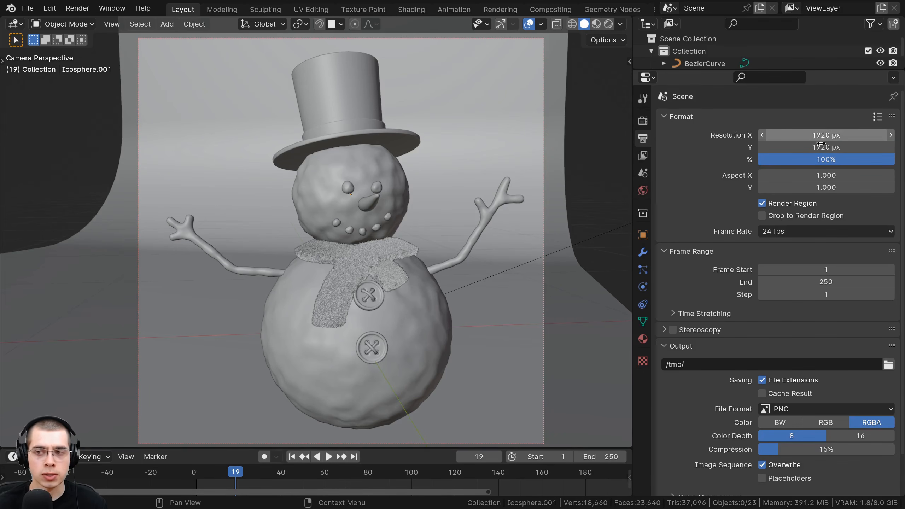
- Try lowering the snowman scene's render resolution scale to about 51%
left_click_drag(879, 160, 812, 159)
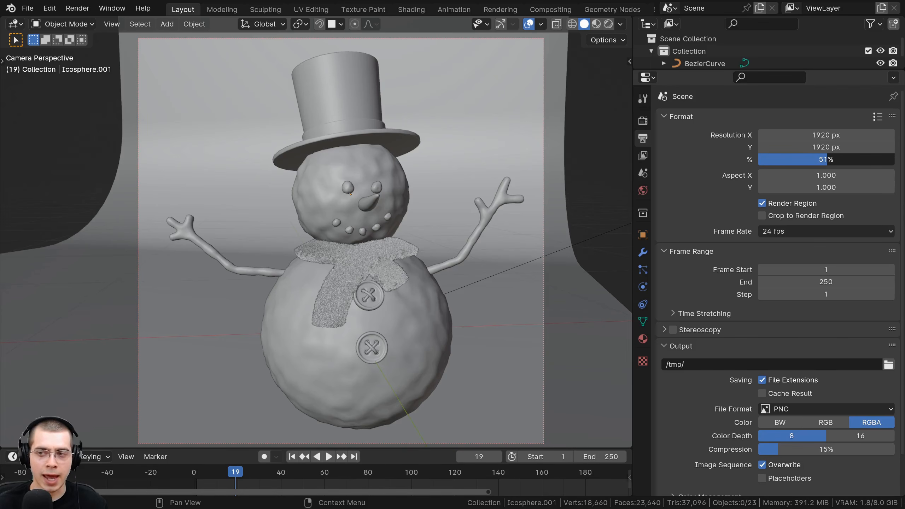
left_click_drag(812, 159, 759, 160)
right_click(759, 160)
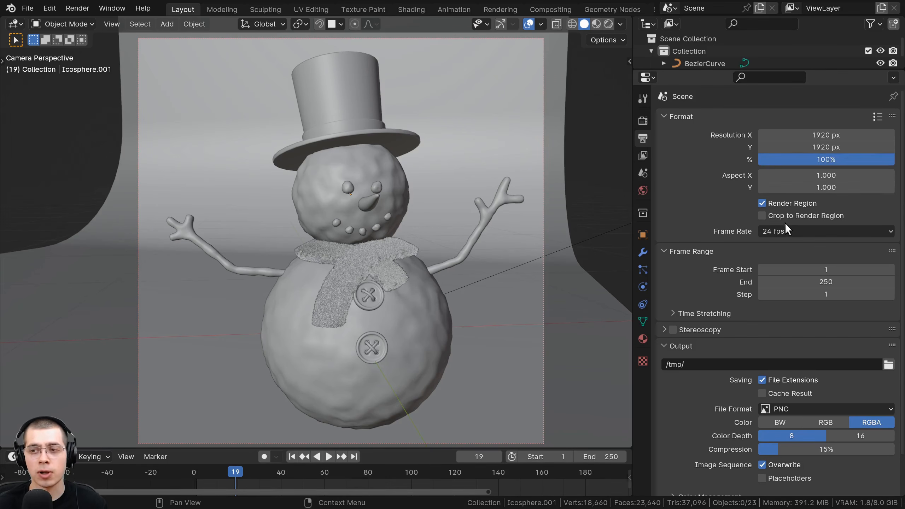
- Set the snowman scene's render resolution scale to 200%
left_click(854, 159)
type("200")
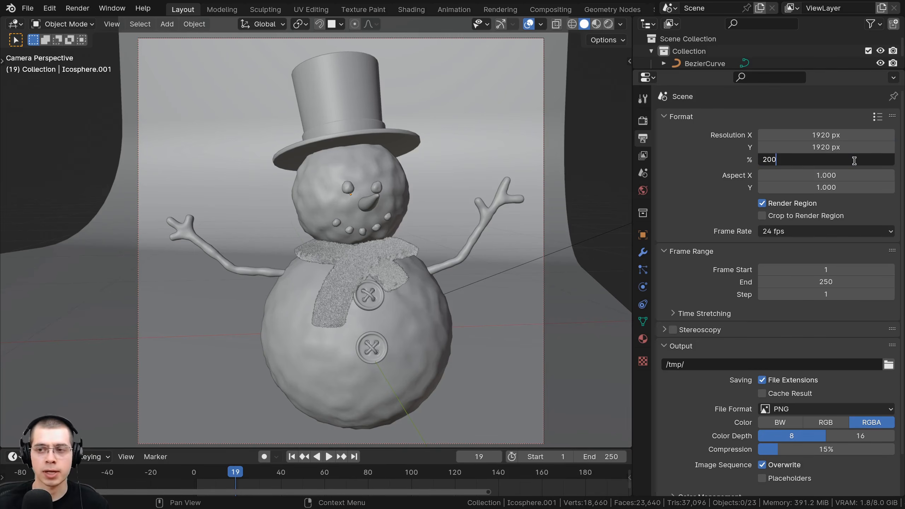
key("Return")
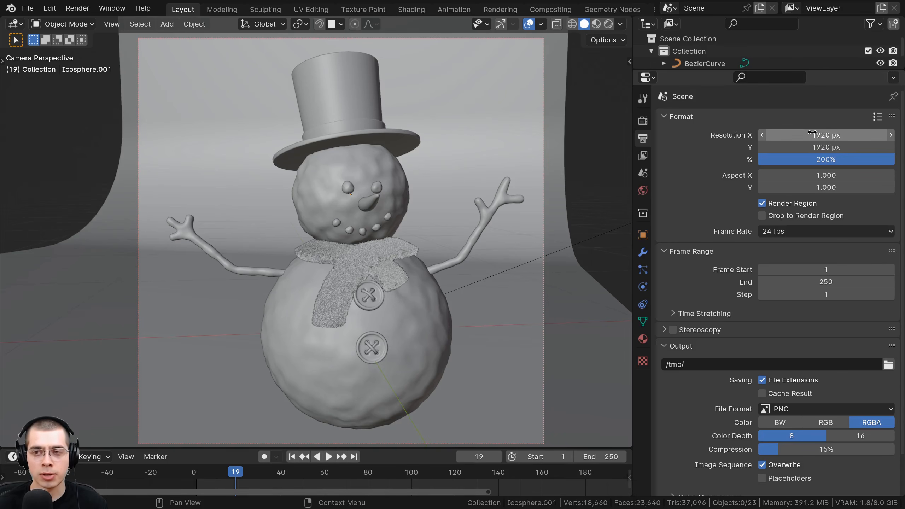
- Set the snowman scene's render resolution scale to 100%
left_click(828, 159)
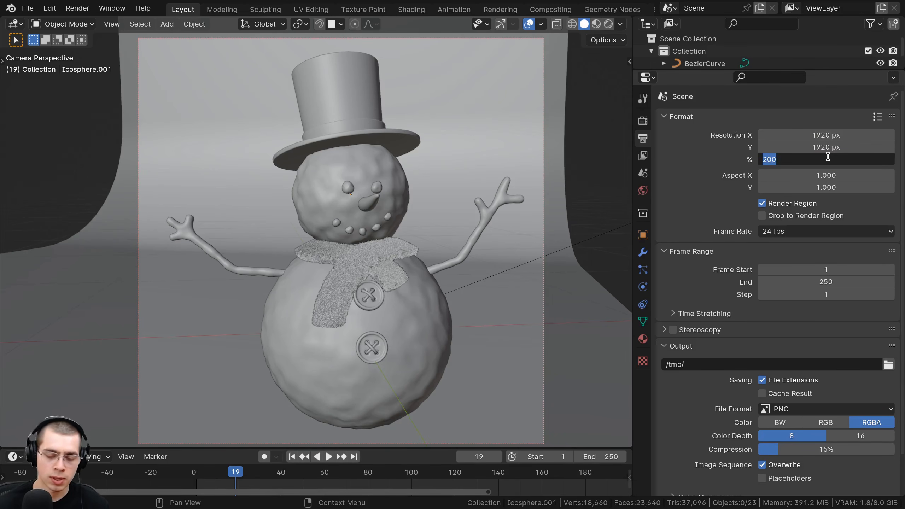
type("10")
key("Return")
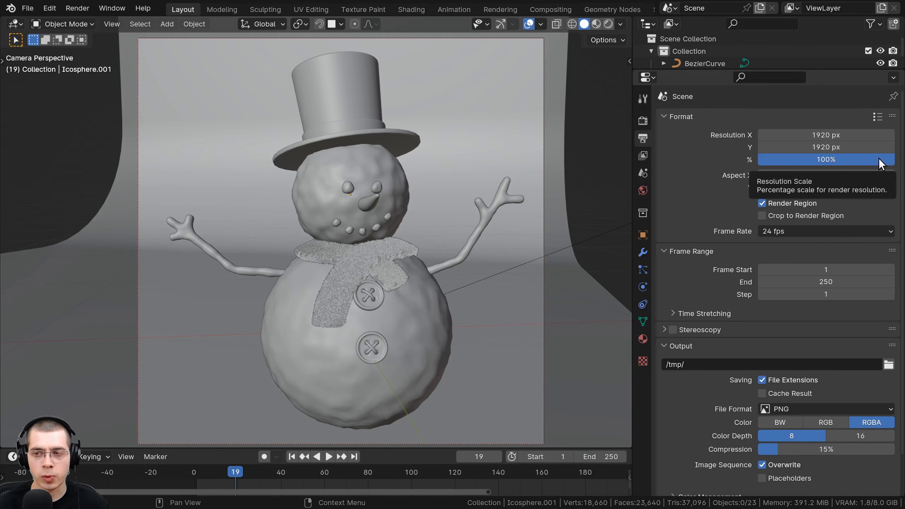
mouse_move(879, 162)
left_mouse_down()
mouse_move(794, 162)
mouse_move(892, 162)
left_mouse_up()
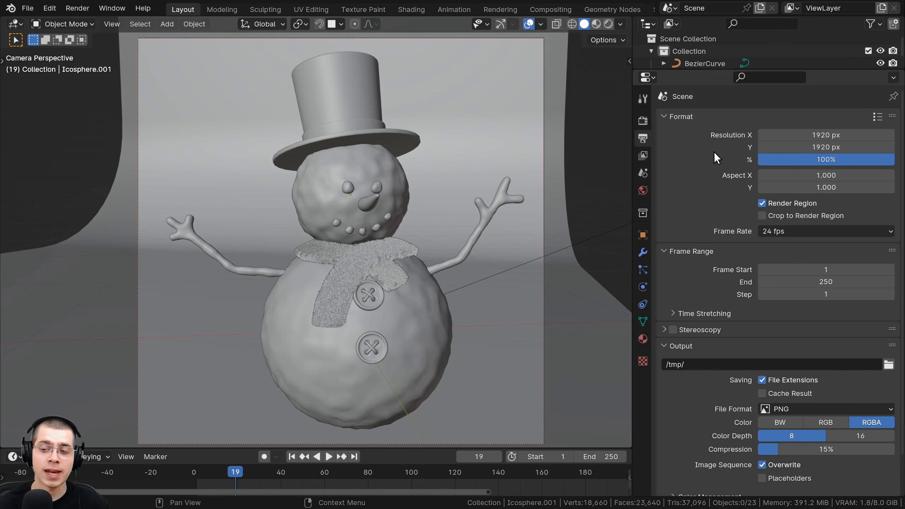
- Set the maximum samples for the final Cycles render to 100
left_click(643, 121)
scroll(717, 153, "down", 2)
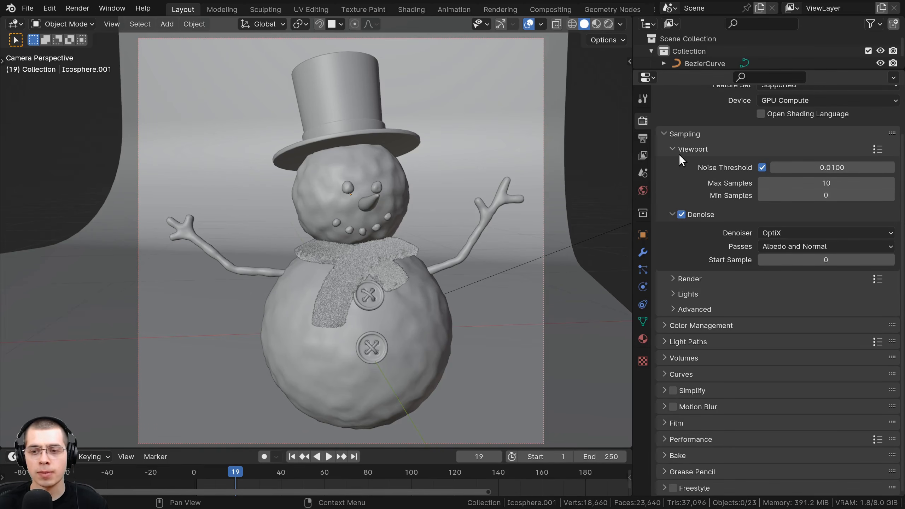
left_click(675, 279)
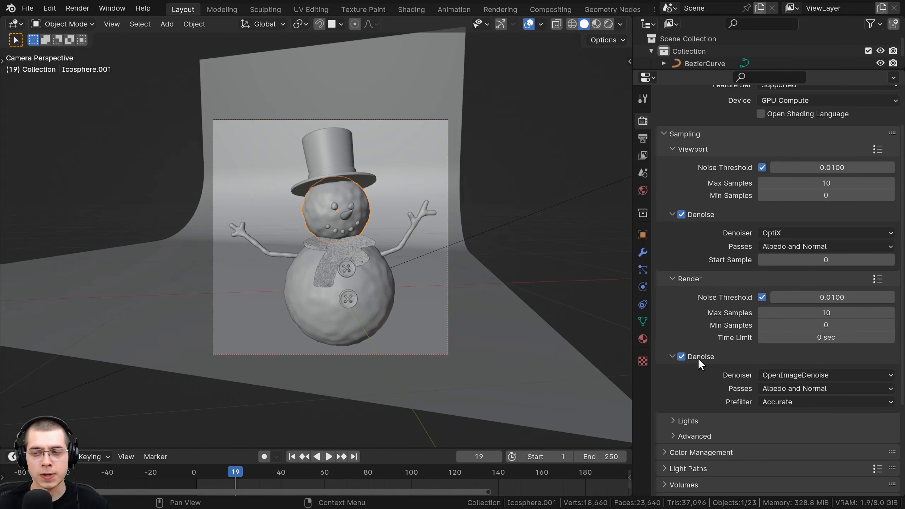
scroll(351, 266, "up", 5)
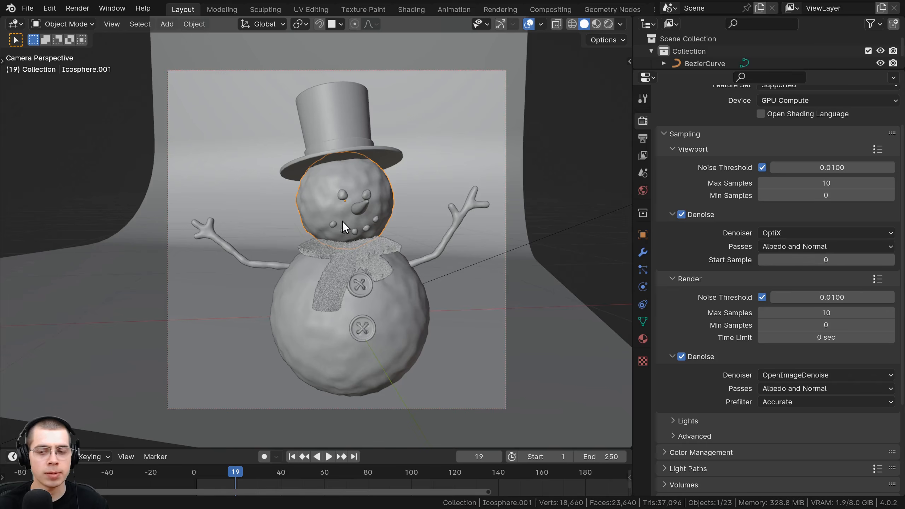
middle_click_drag(432, 49, 434, 56, "shift")
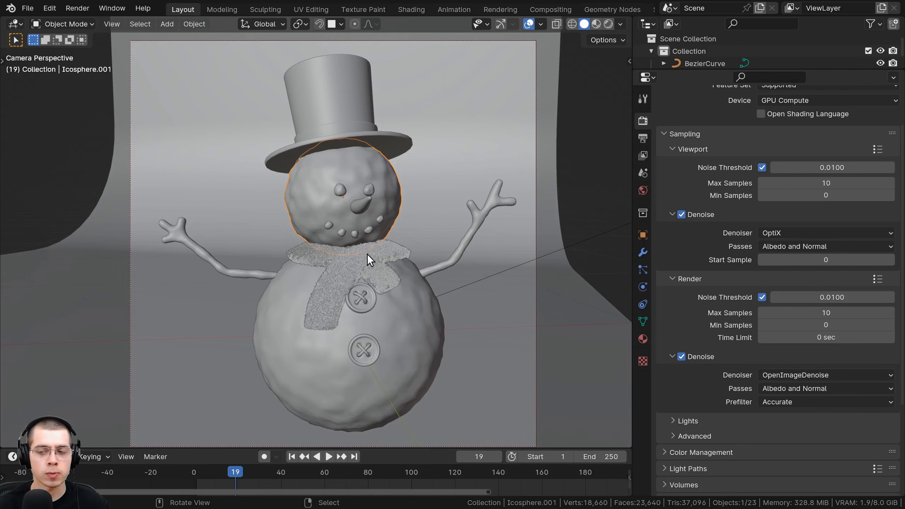
left_click(822, 313)
type("1")
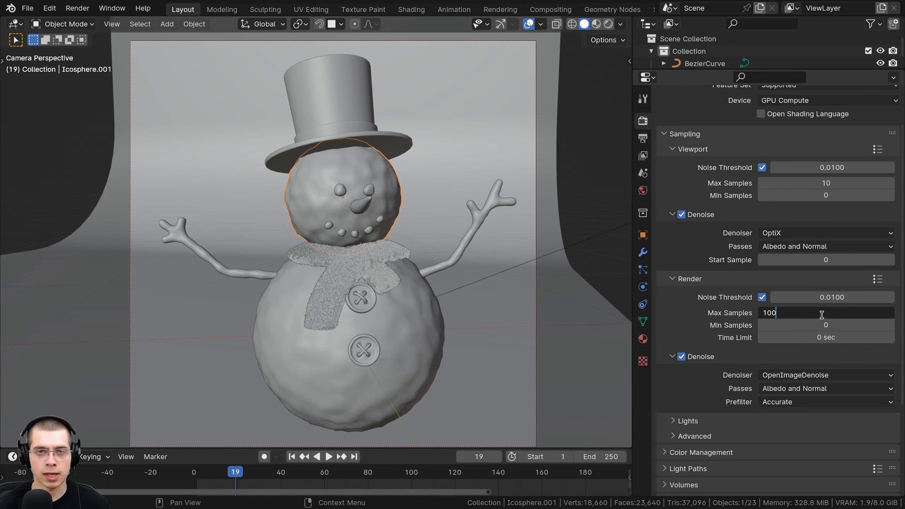
key("Return")
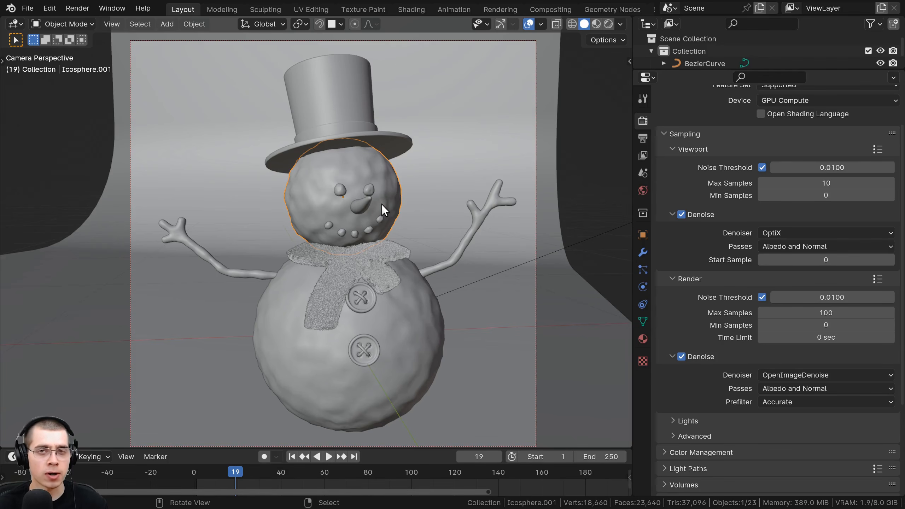
- Turn the noise threshold for the final render off and on again
left_click(761, 297)
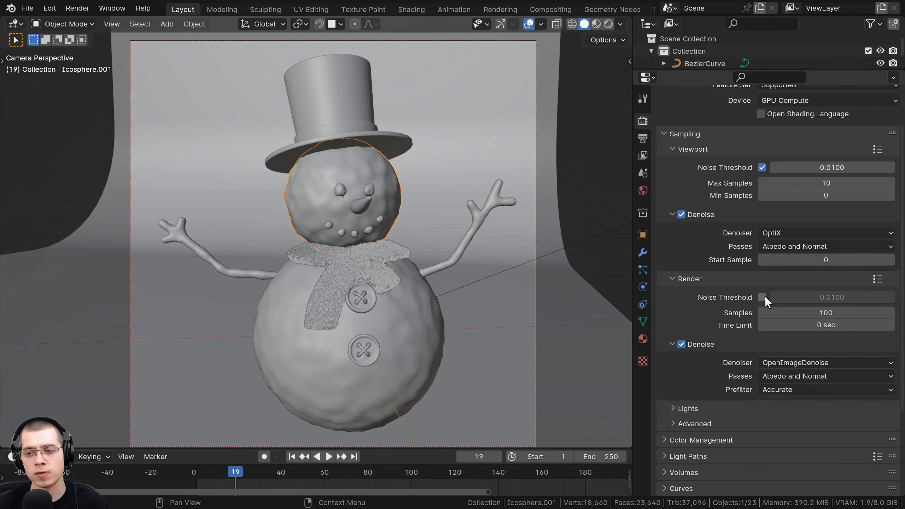
left_click(762, 297)
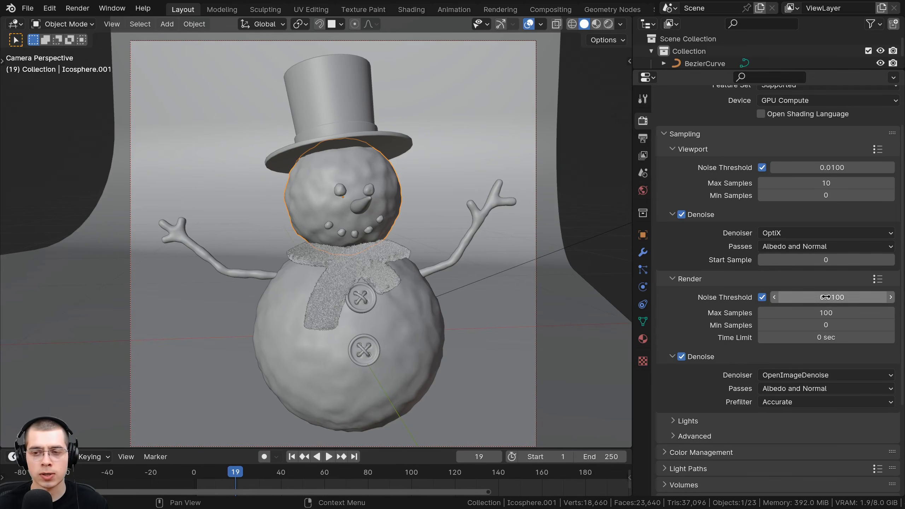
scroll(370, 159, "up", 5)
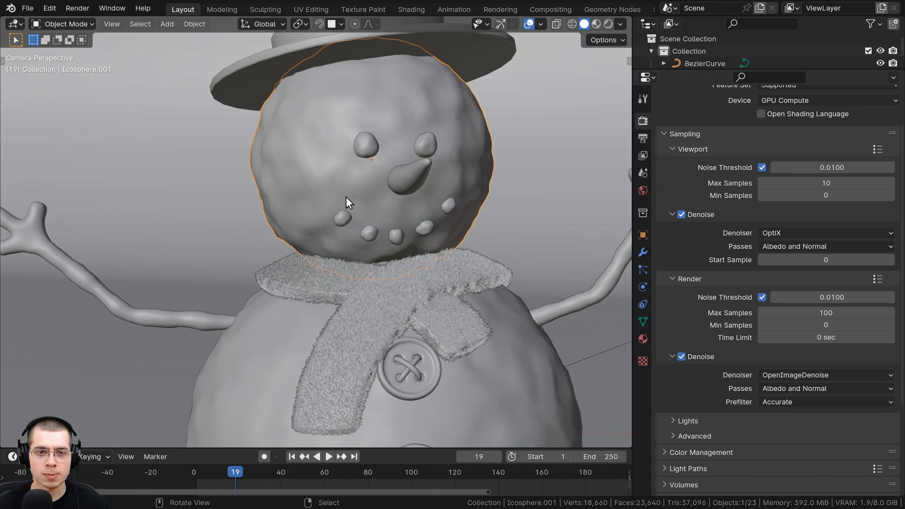
key("Home")
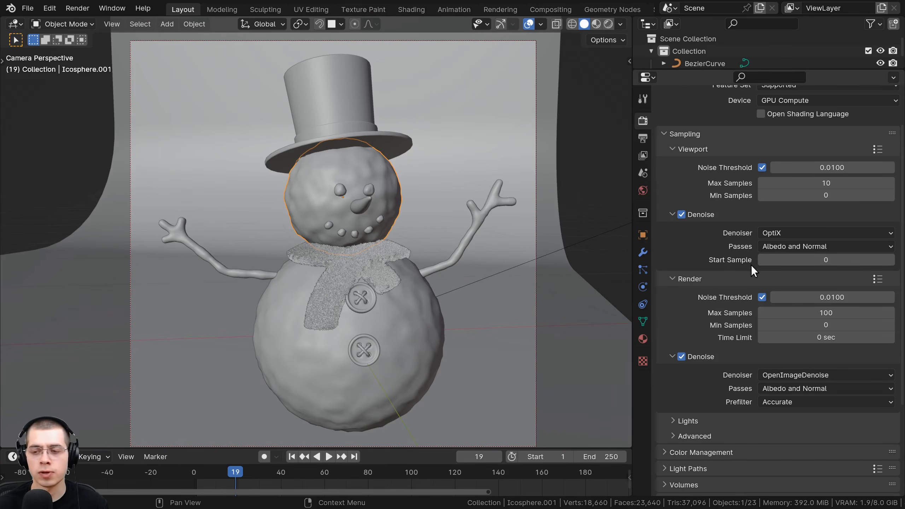
- Choose GPU Compute as the Cycles render device
scroll(753, 269, "up", 3)
left_click(782, 150)
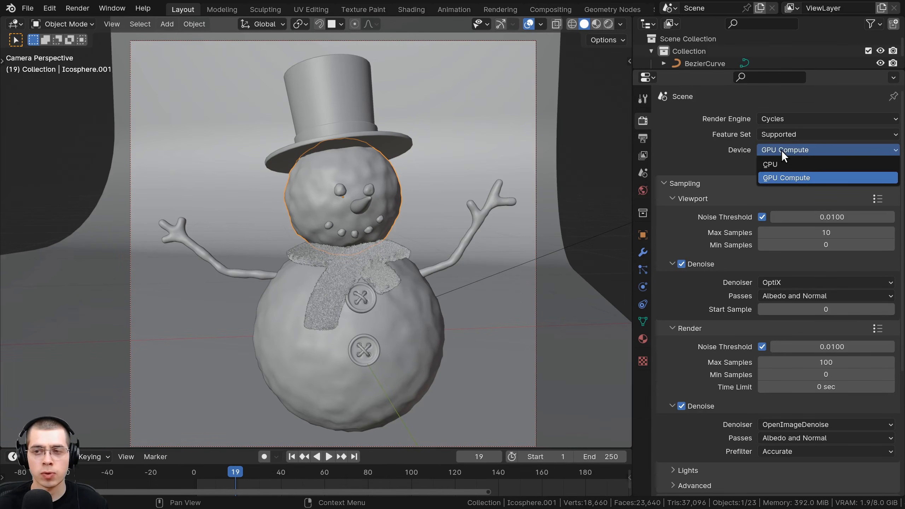
left_click(778, 178)
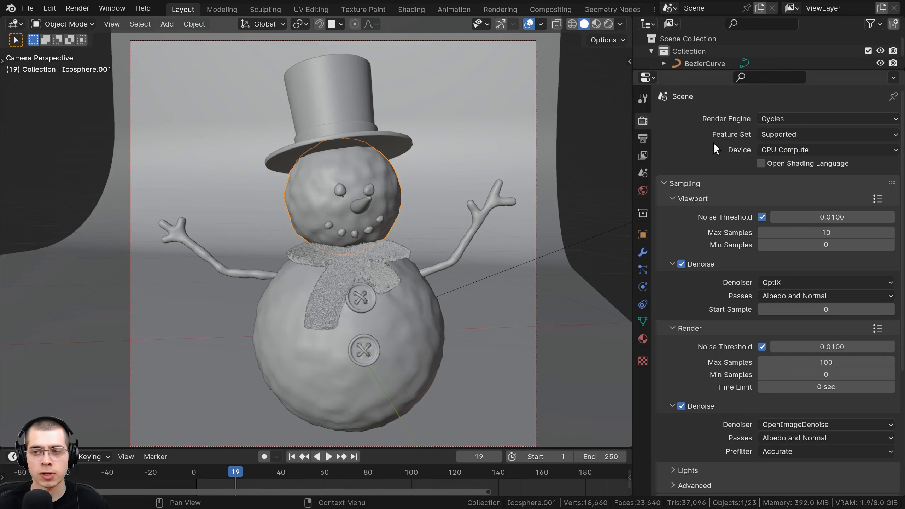
left_click(785, 154)
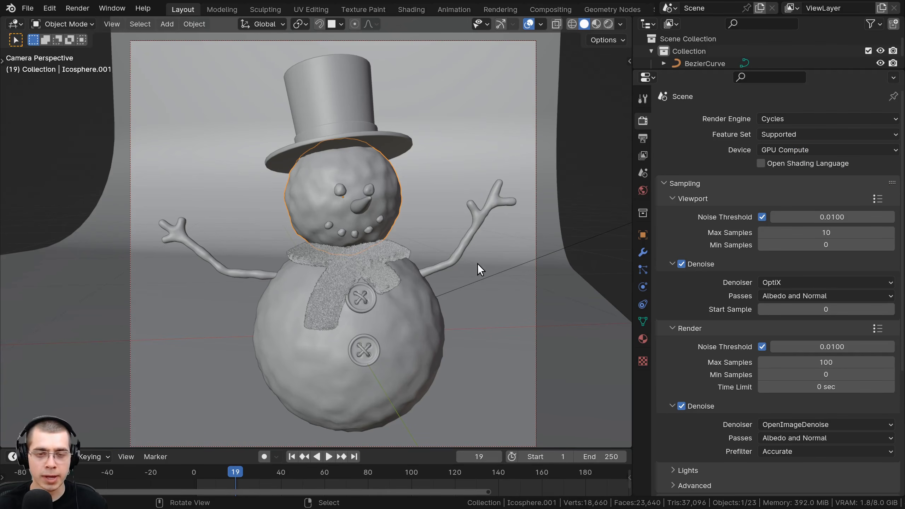
- Switch the viewport to Rendered shading and expand the Light Paths render settings
key("z")
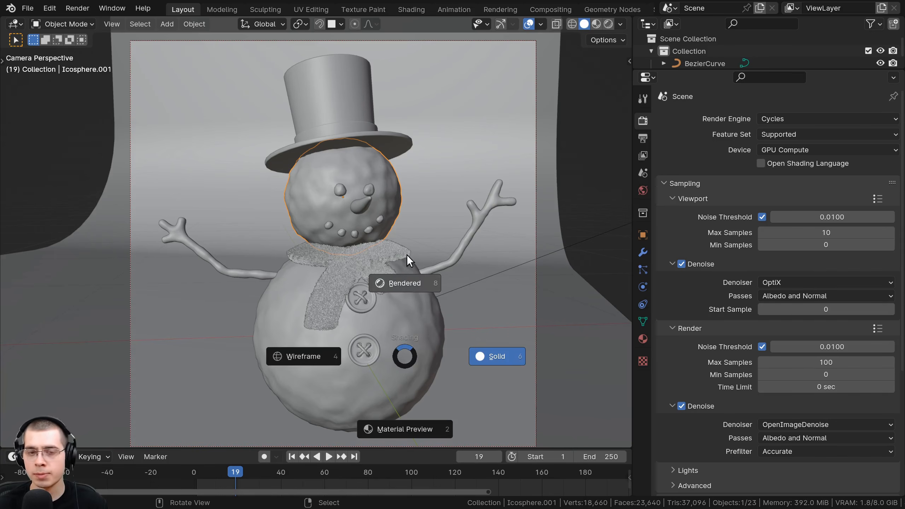
left_click(395, 83)
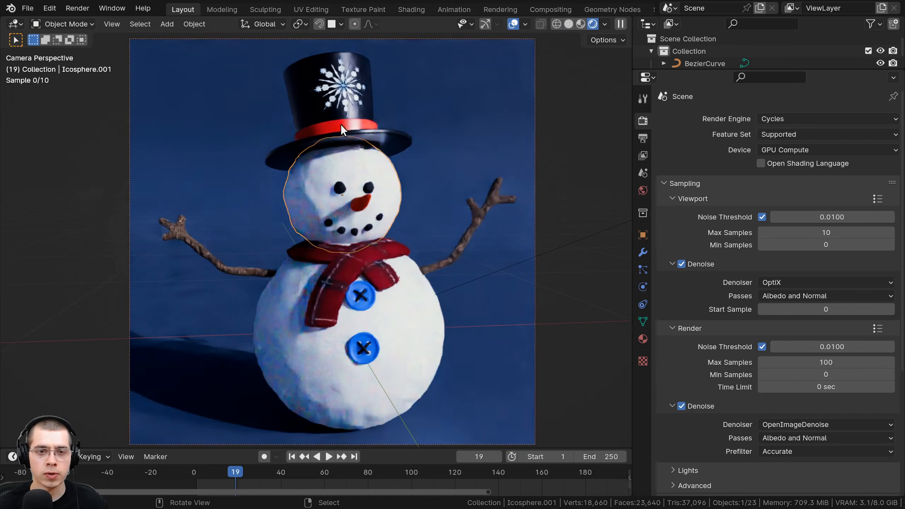
scroll(709, 114, "down", 10)
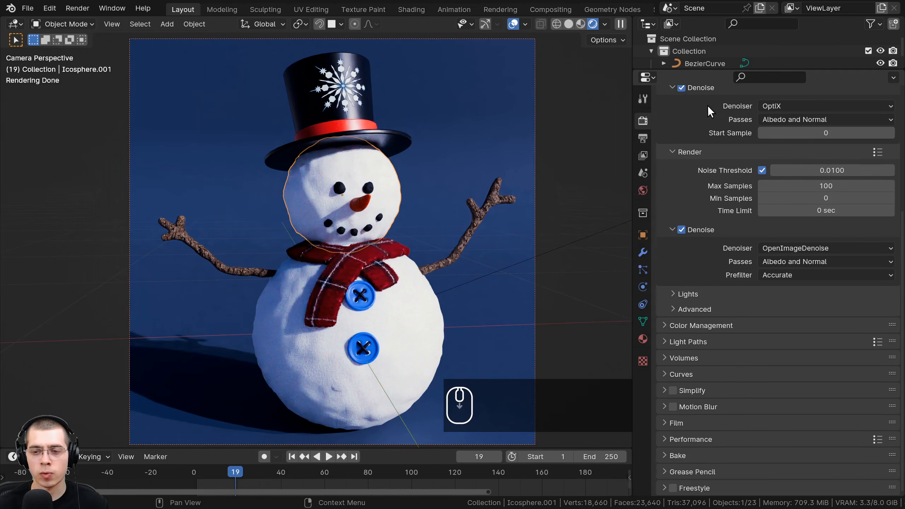
left_click(664, 342)
scroll(666, 341, "down", 8)
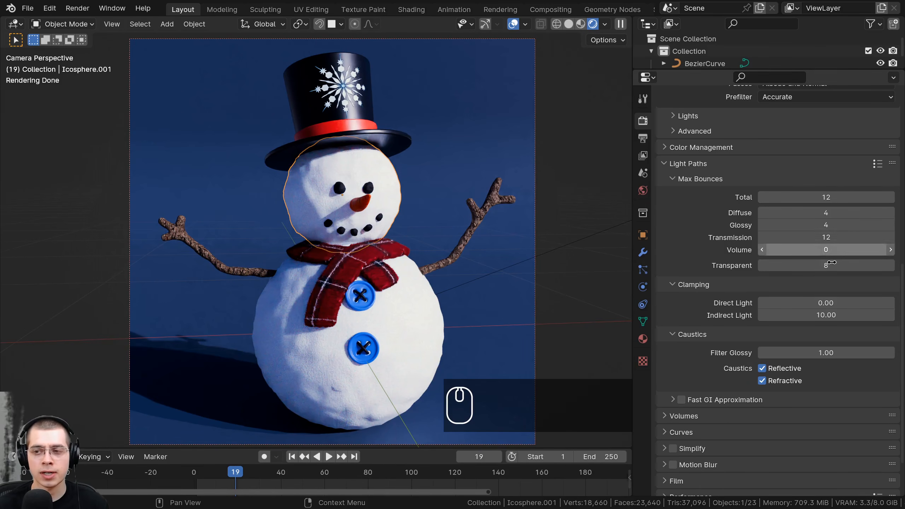
left_click(833, 197)
left_click_drag(833, 197, 784, 197)
right_click(835, 198)
right_click(784, 197)
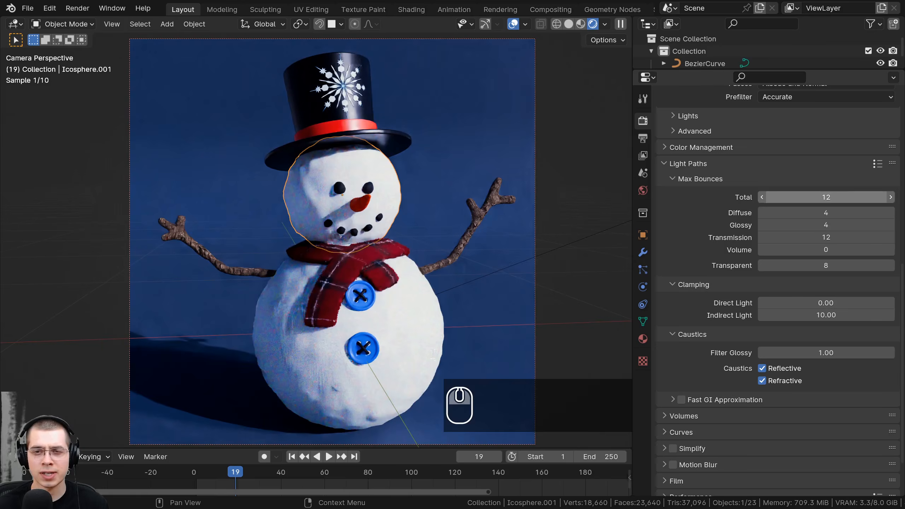
- Deselect all objects in the snowman scene
scroll(391, 122, "up", 6)
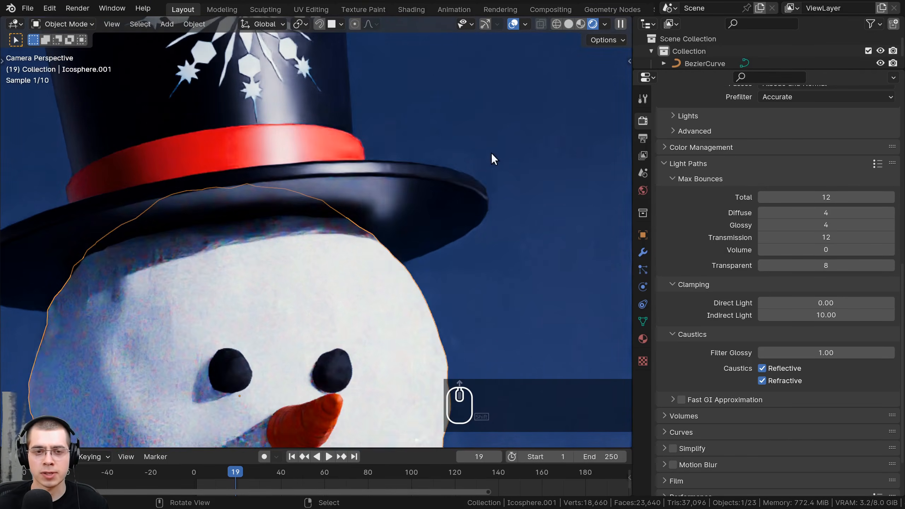
scroll(348, 277, "up", 3)
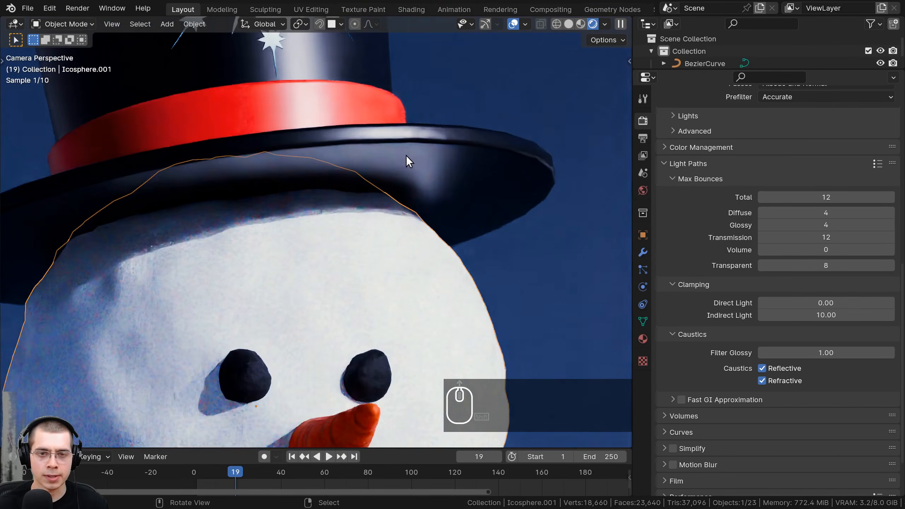
key("a")
key("a")
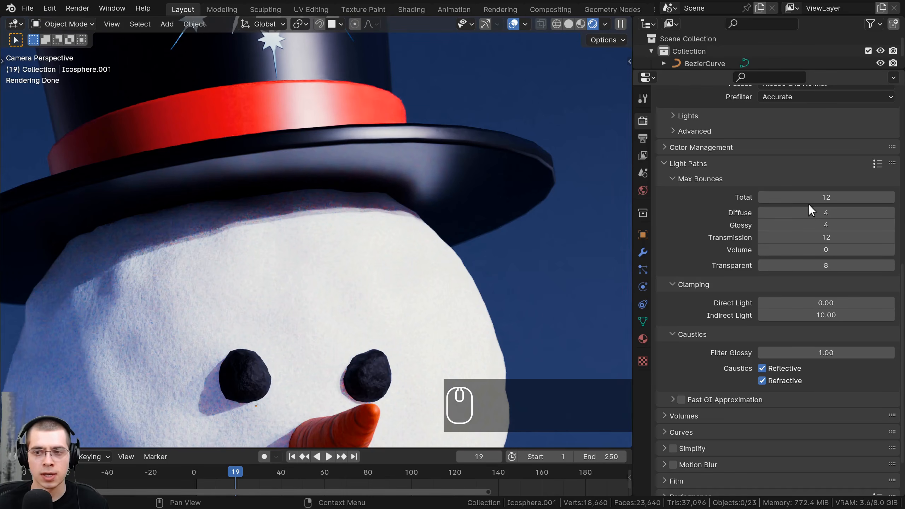
left_click_drag(831, 197, 763, 224)
right_click(795, 197)
right_click(791, 224)
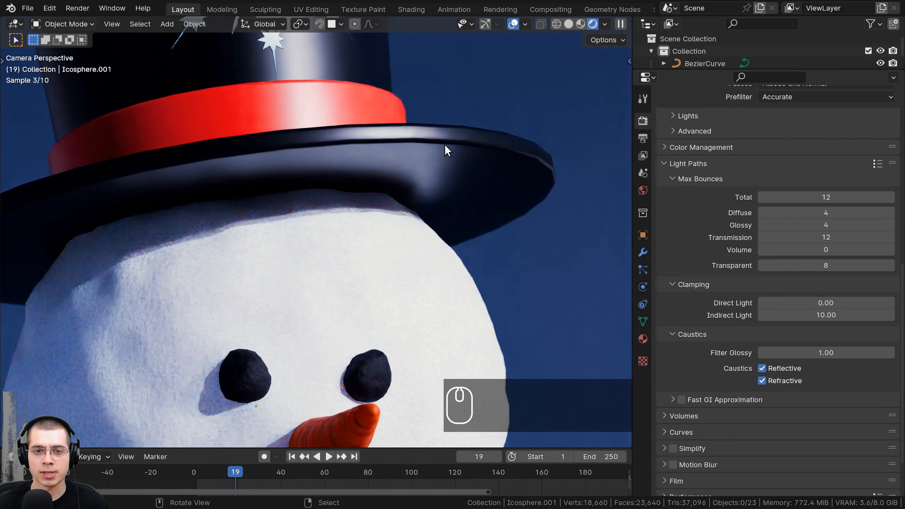
- Lower the Glossy max bounces one at a time to 0 to test the hat's reflections, and settle on 1
left_click(761, 225)
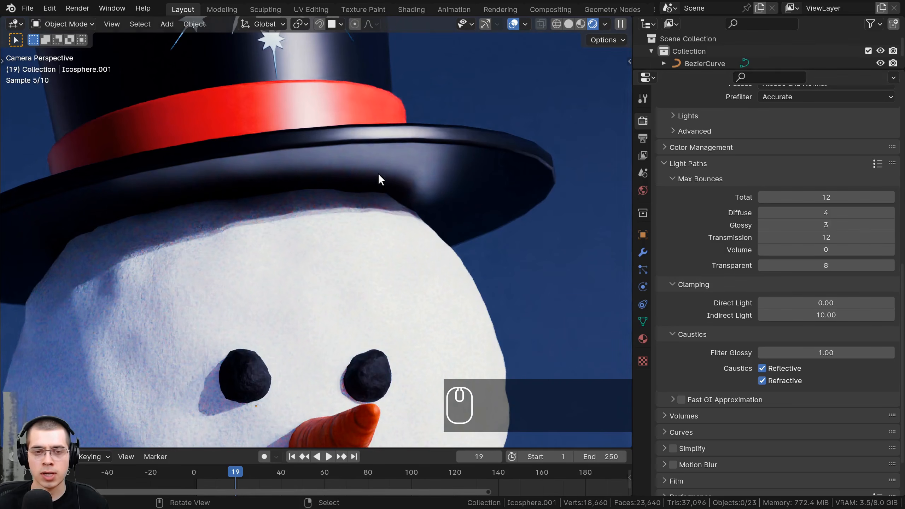
left_click(761, 225)
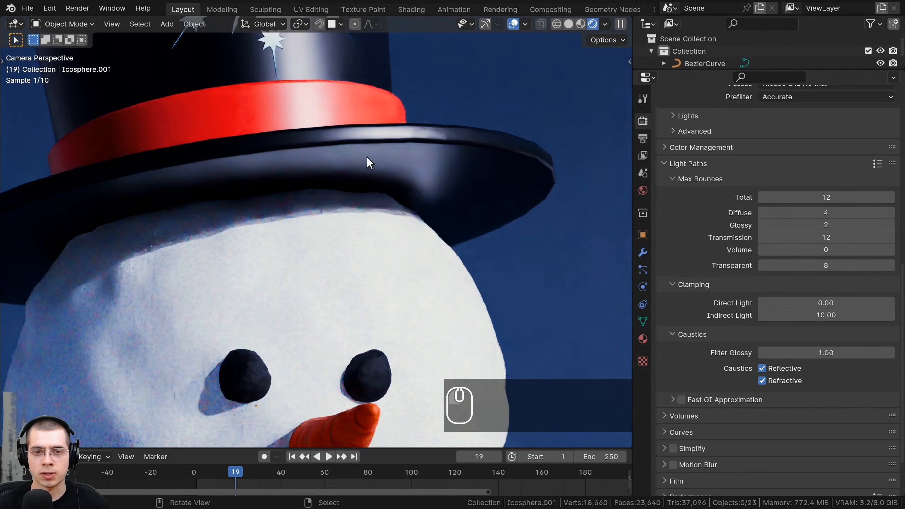
left_click(761, 225)
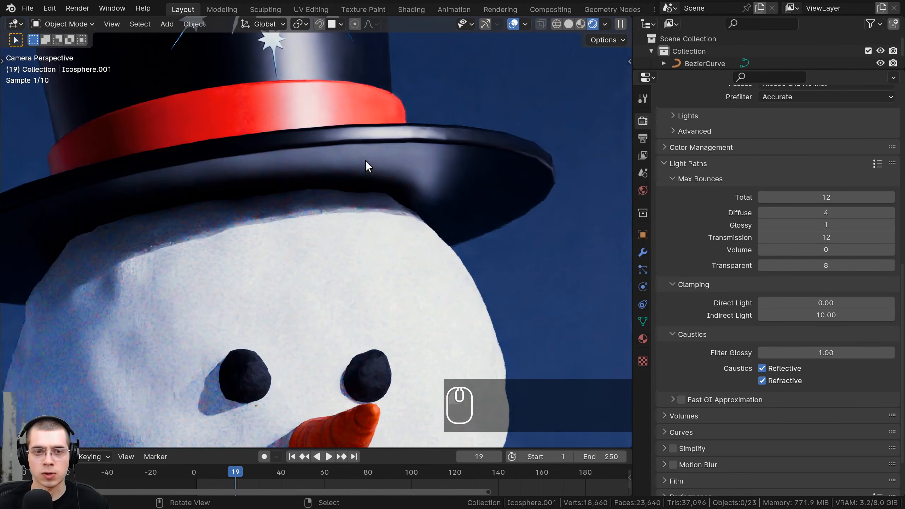
left_click(764, 225)
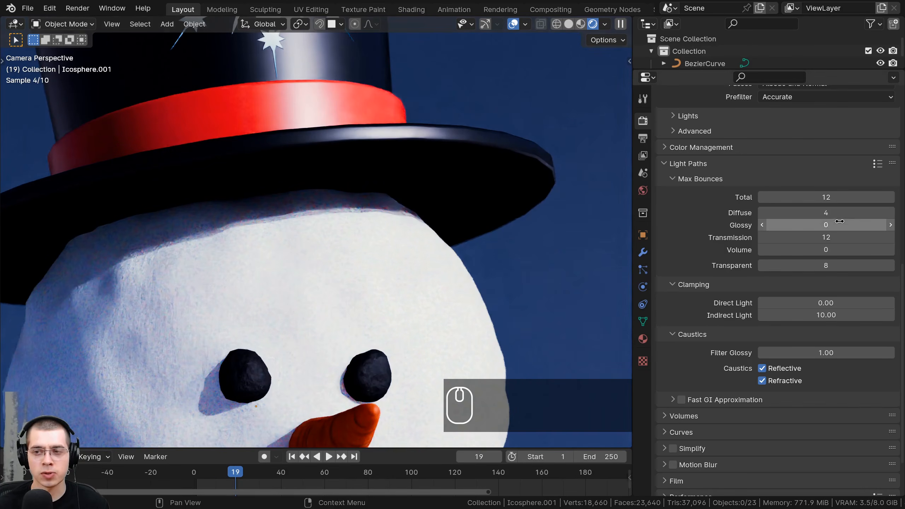
left_click(890, 224)
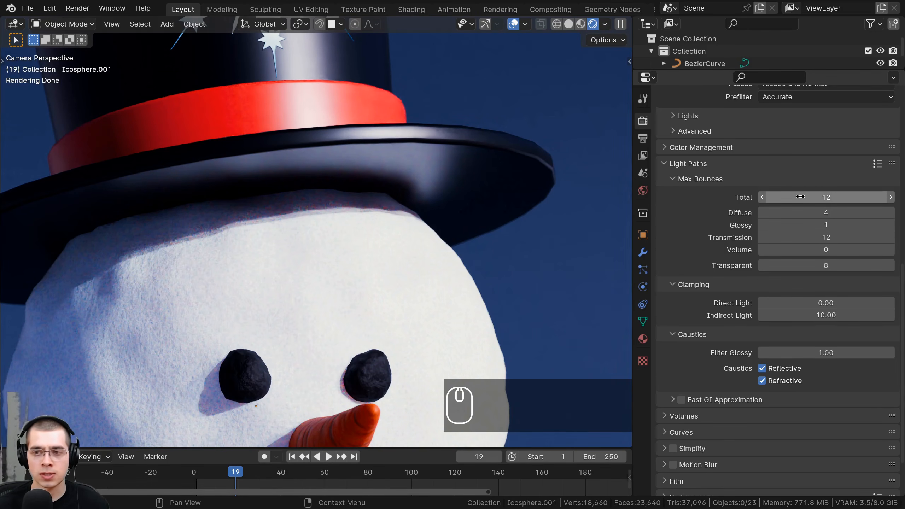
- Set the total max light bounces to 1
left_click(799, 197)
type("1")
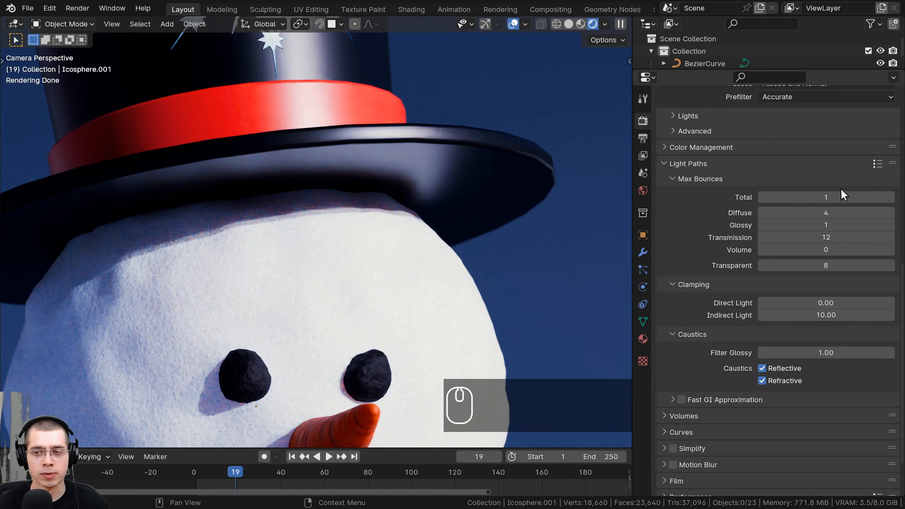
middle_click_drag(370, 226, 409, 165, "shift")
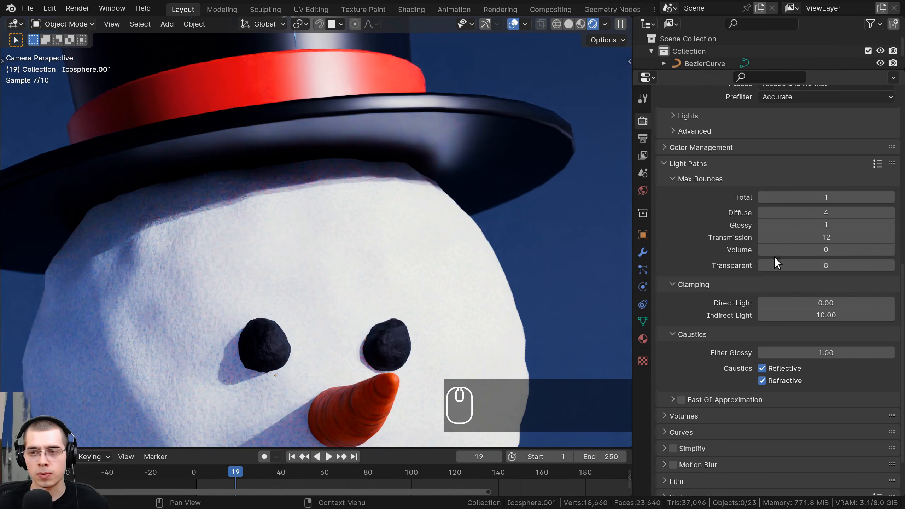
- Set both the Transmission and the Transparent max bounces to 0
left_click_drag(826, 240, 766, 241)
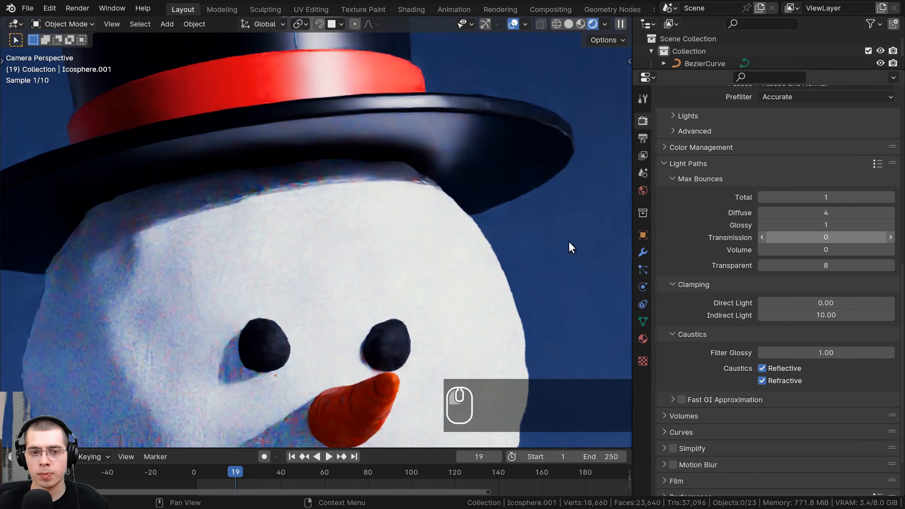
scroll(344, 258, "down", 7)
middle_click_drag(342, 256, 350, 226, "shift")
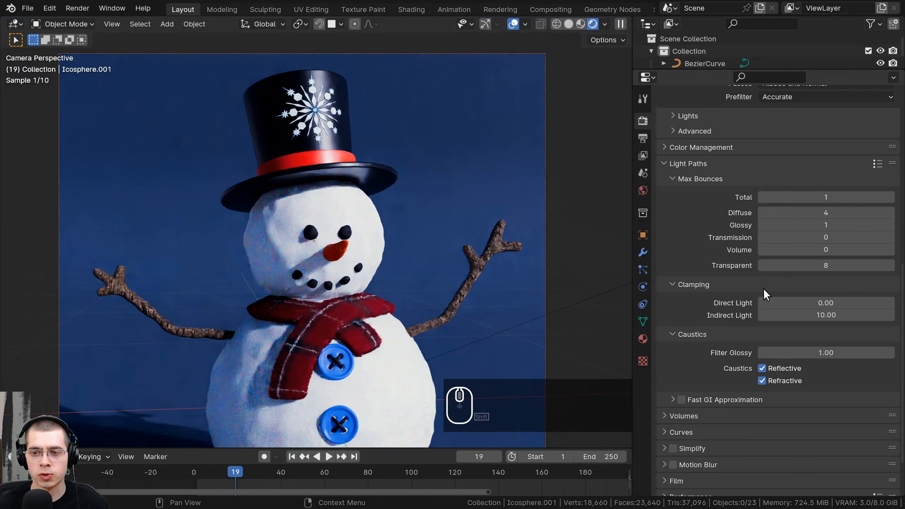
mouse_move(825, 265)
left_mouse_down()
mouse_move(801, 265)
mouse_move(824, 260)
left_mouse_up()
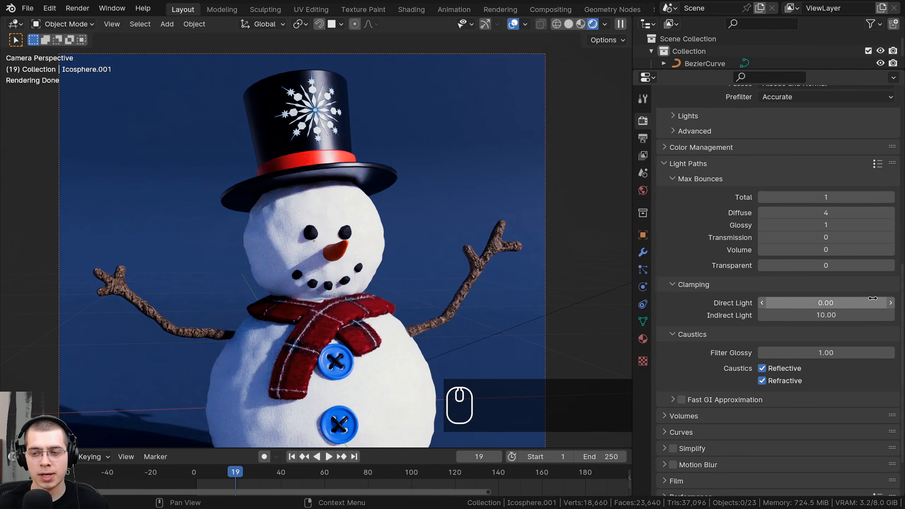
- Set the Indirect Light clamping to 0
double_click(830, 314)
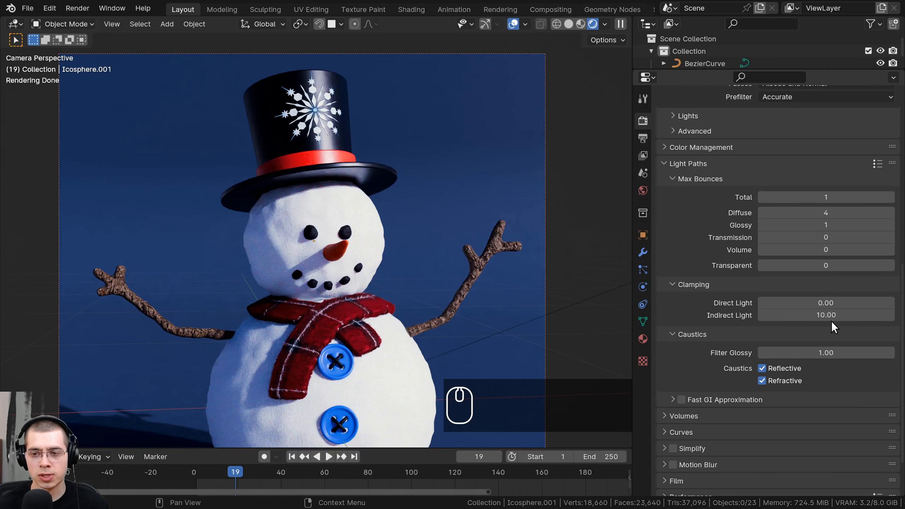
type("0")
key("Return")
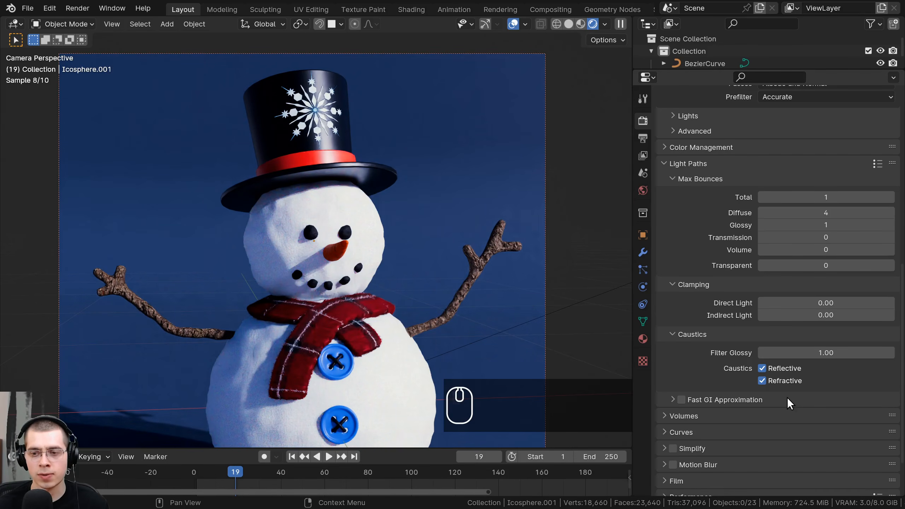
- Set the caustics Filter Glossy value to 0 and disable both reflective and refractive caustics
scroll(741, 321, "down", 4)
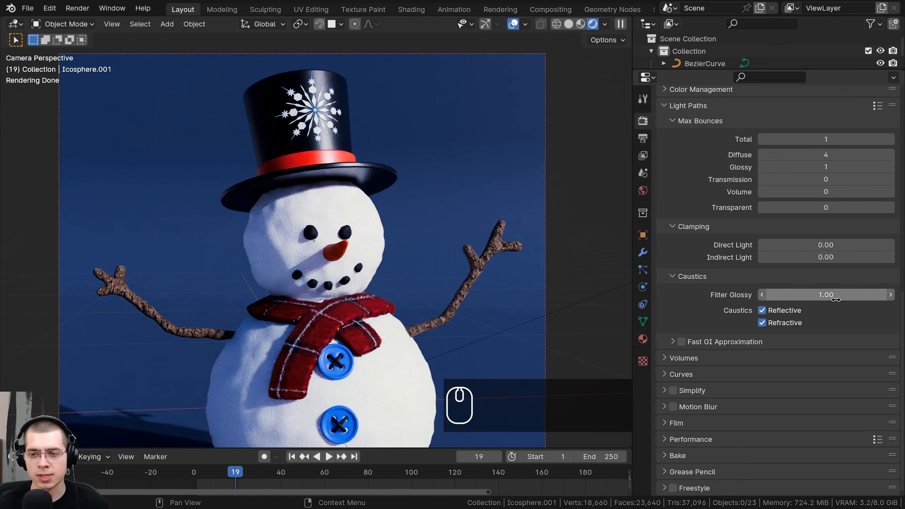
left_click_drag(837, 298, 763, 346)
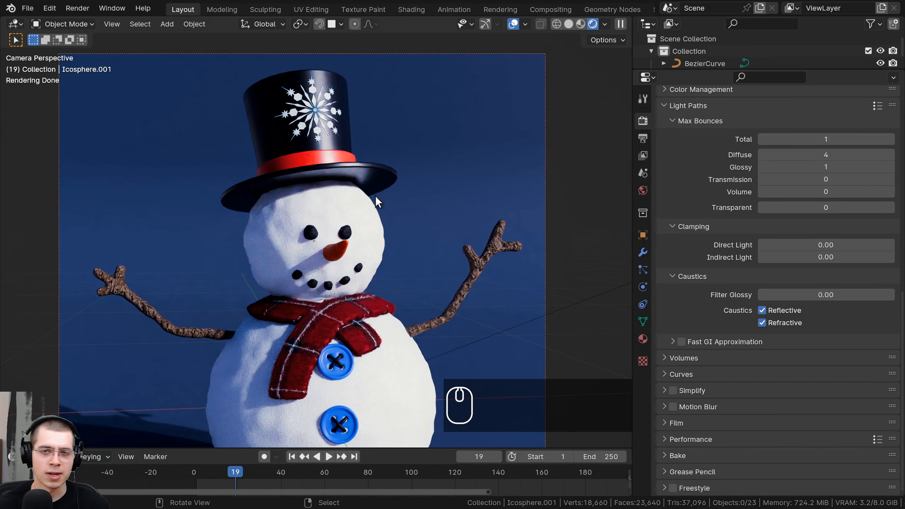
left_click(762, 311)
left_click(761, 323)
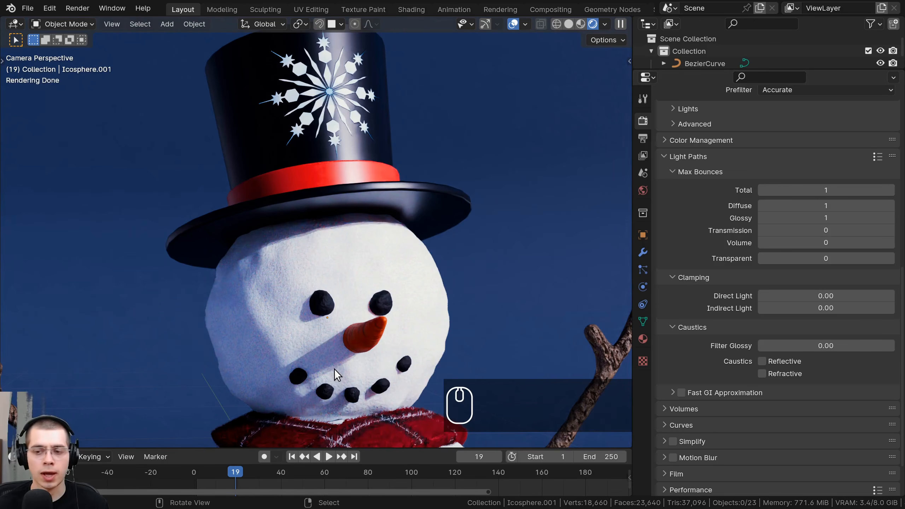
- Save the snowman project file with the new render settings
scroll(816, 333, "down", 3)
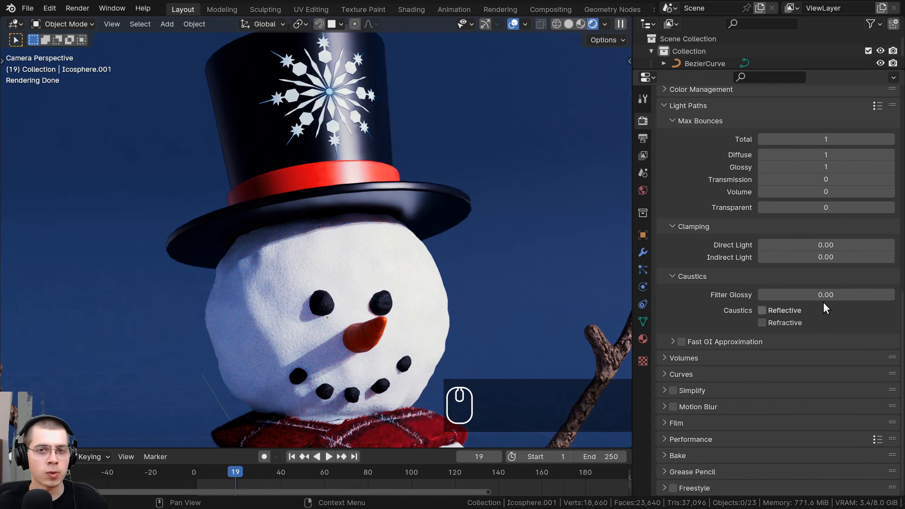
scroll(814, 286, "up", 5)
scroll(811, 274, "up", 11)
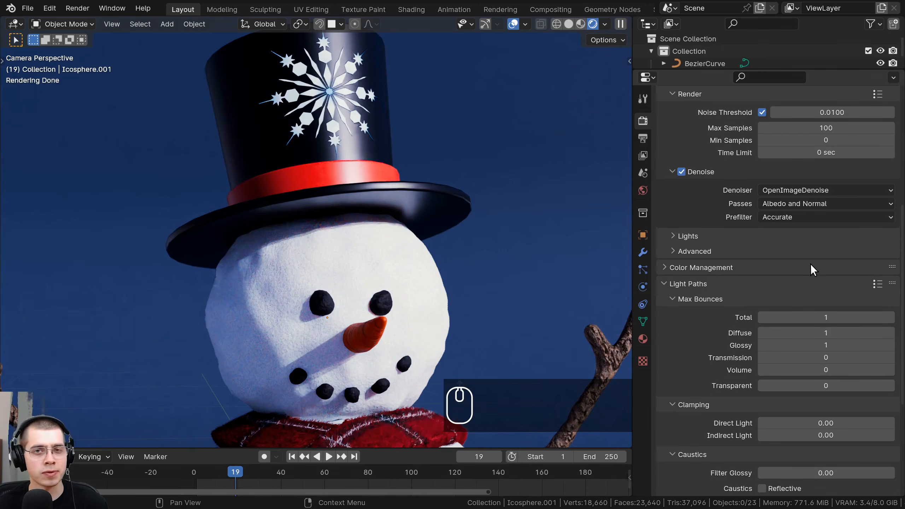
scroll(810, 263, "up", 4)
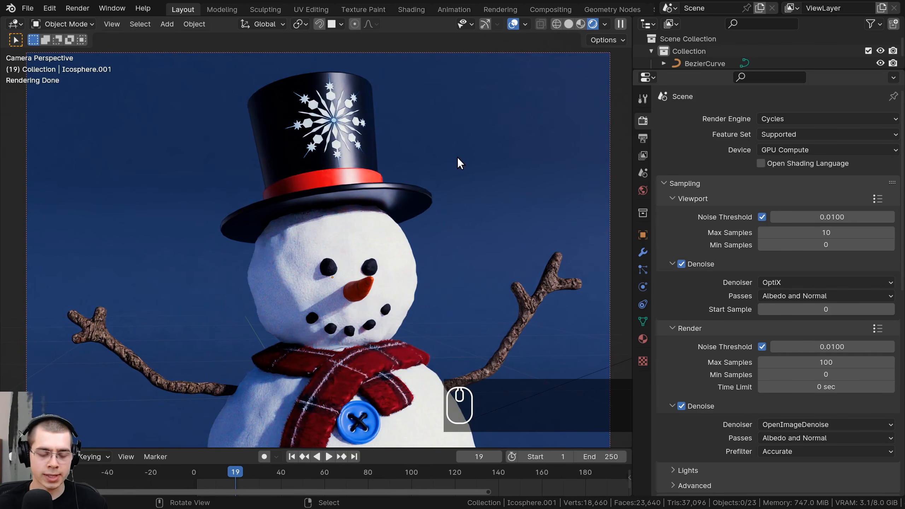
key("ctrl+s")
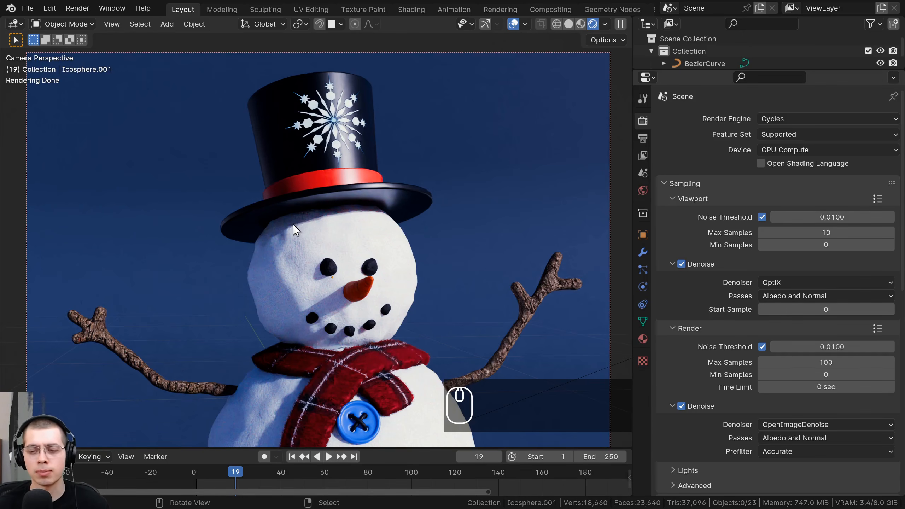
key("ctrl")
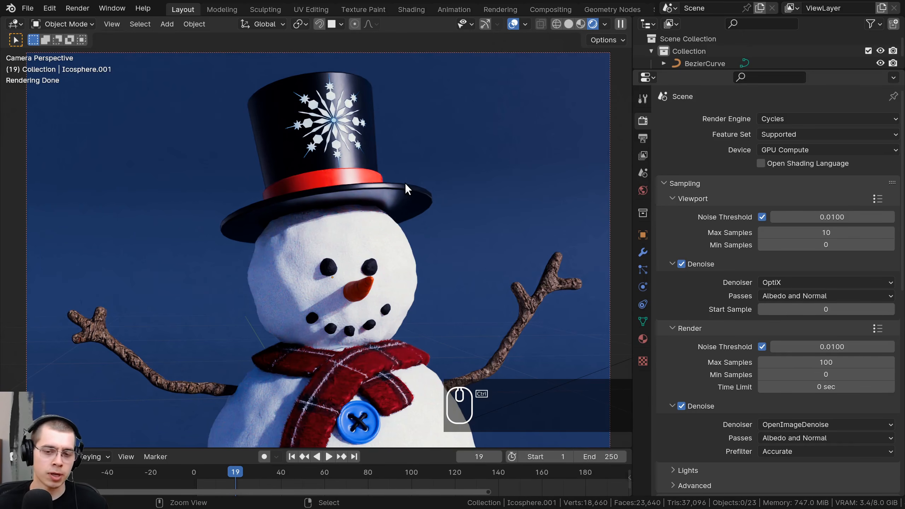
key("ctrl+s")
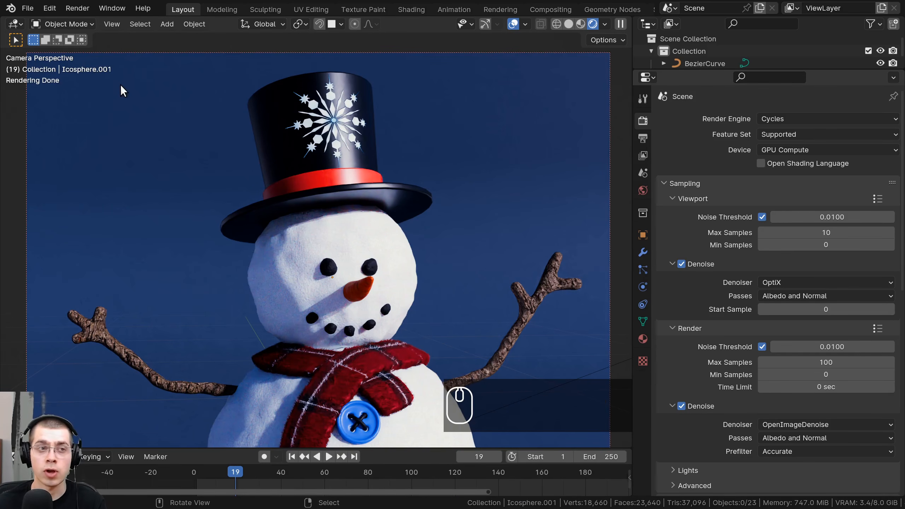
- Render the final snowman image and inspect the whole picture in the render result
left_click(75, 10)
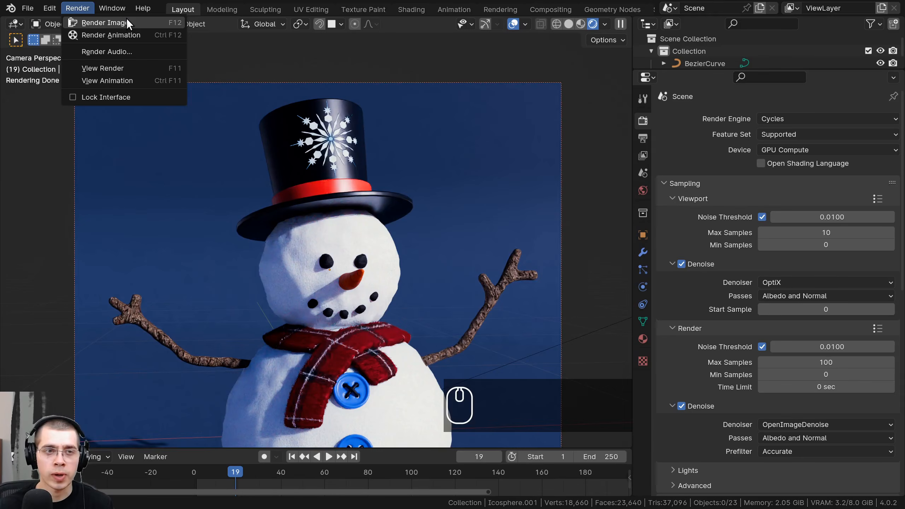
left_click(127, 20)
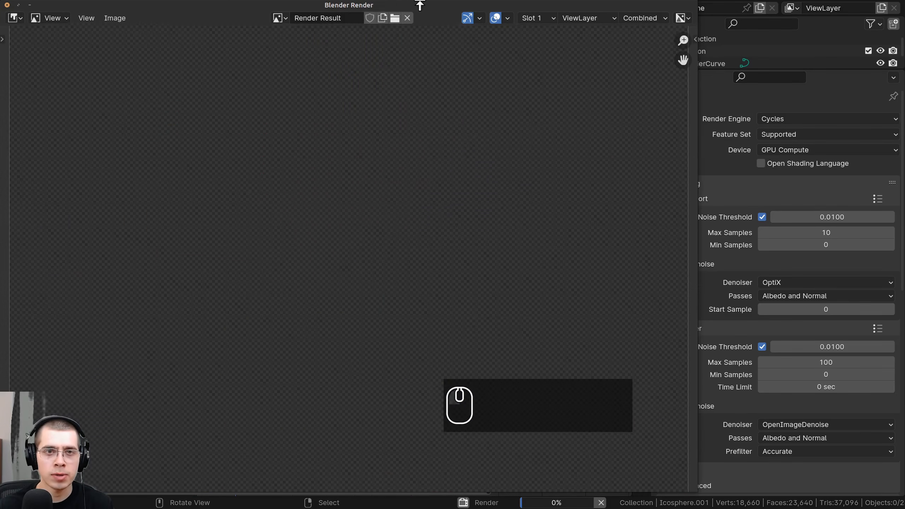
left_click_drag(353, 7, 426, 50)
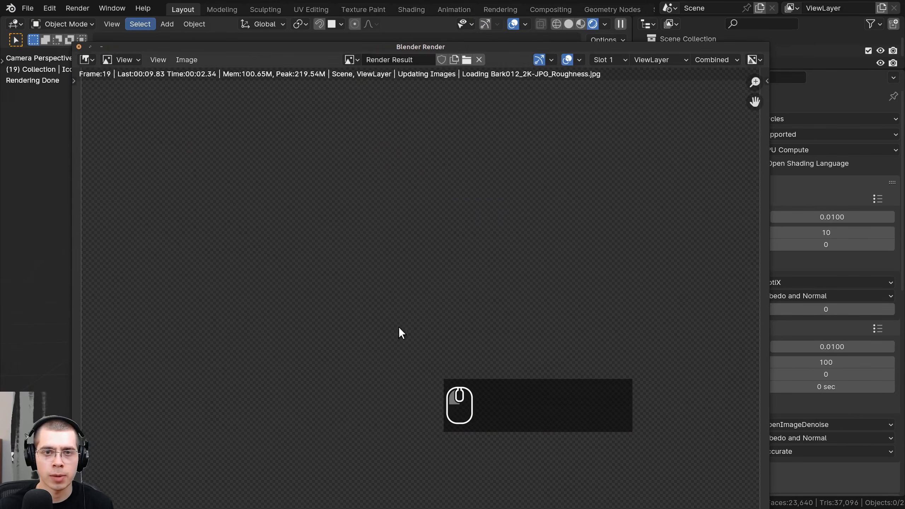
key("Home")
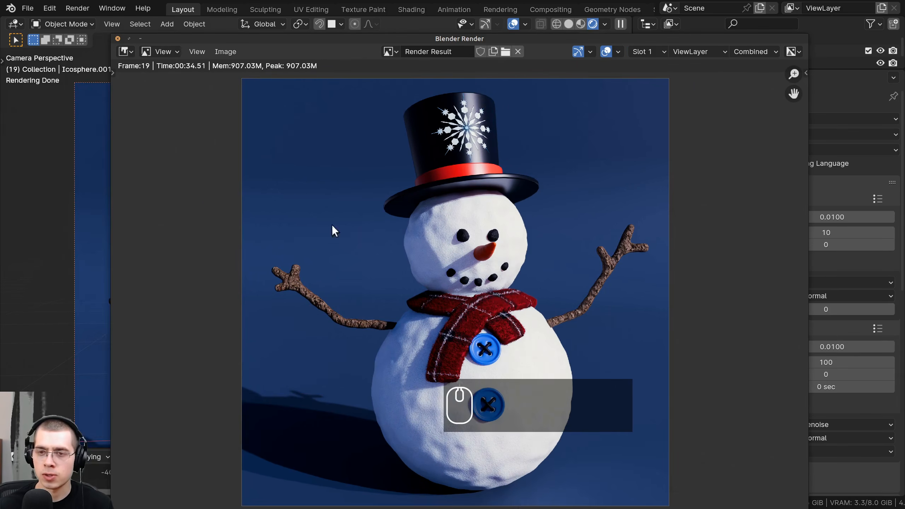
middle_click_drag(471, 232, 450, 242)
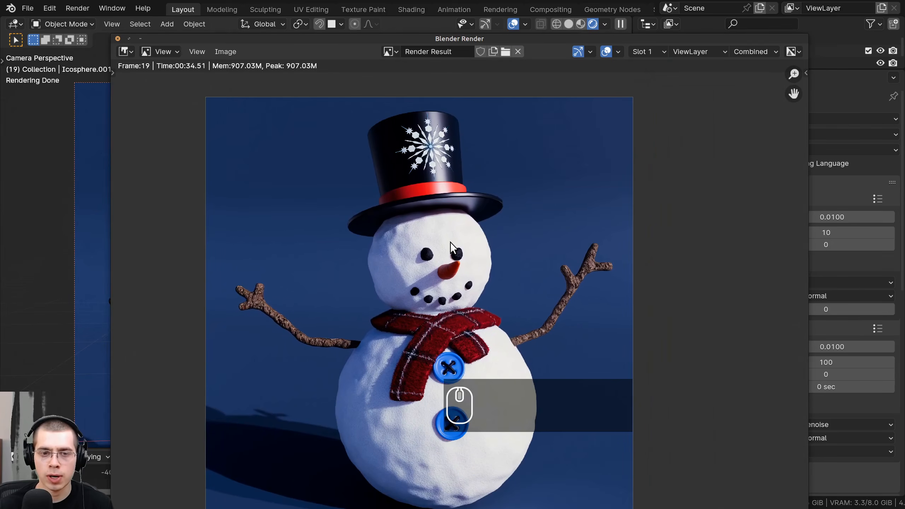
scroll(448, 242, "up", 6)
scroll(446, 246, "down", 4)
scroll(445, 246, "down", 2)
middle_click_drag(343, 229, 423, 263)
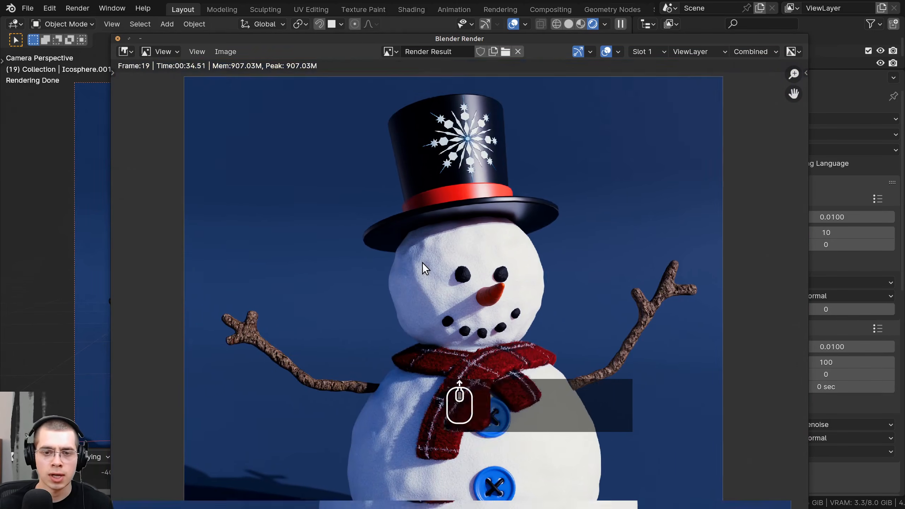
- Examine the rendered snowman up close, including the arms, scarf and buttons, and close the render window
scroll(423, 264, "up", 6)
scroll(424, 265, "down", 4)
middle_click_drag(325, 413, 323, 289)
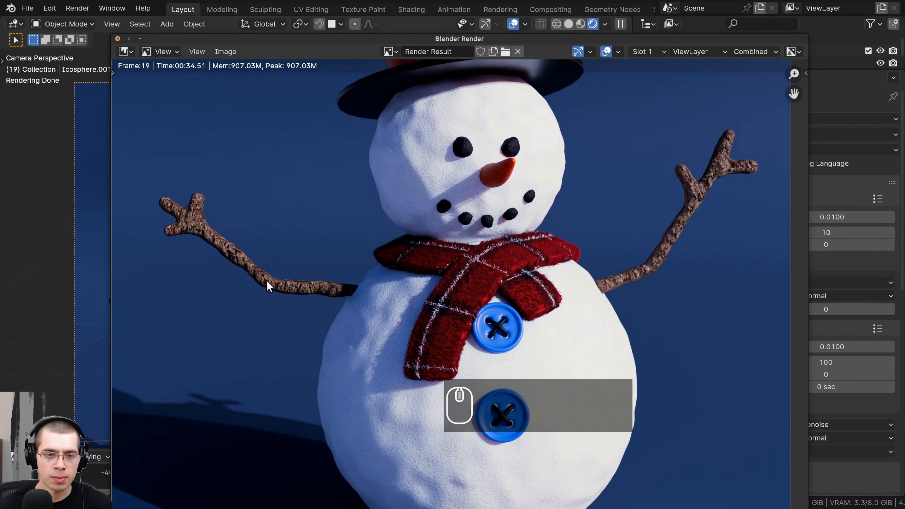
scroll(452, 295, "up", 3)
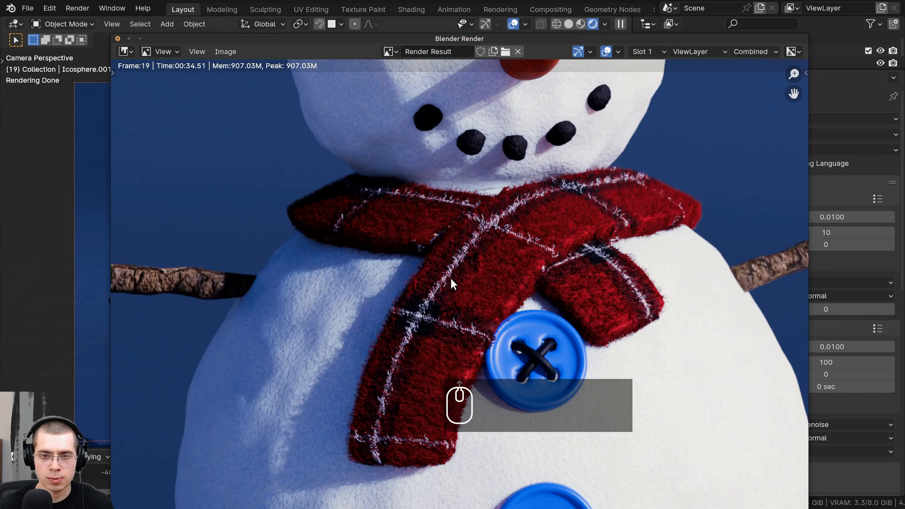
scroll(457, 210, "down", 4)
scroll(408, 203, "up", 2)
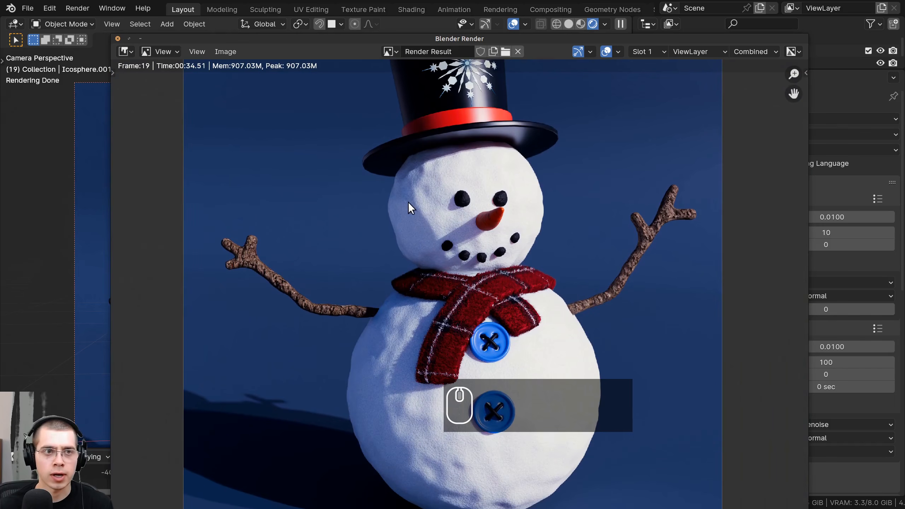
left_click(118, 38)
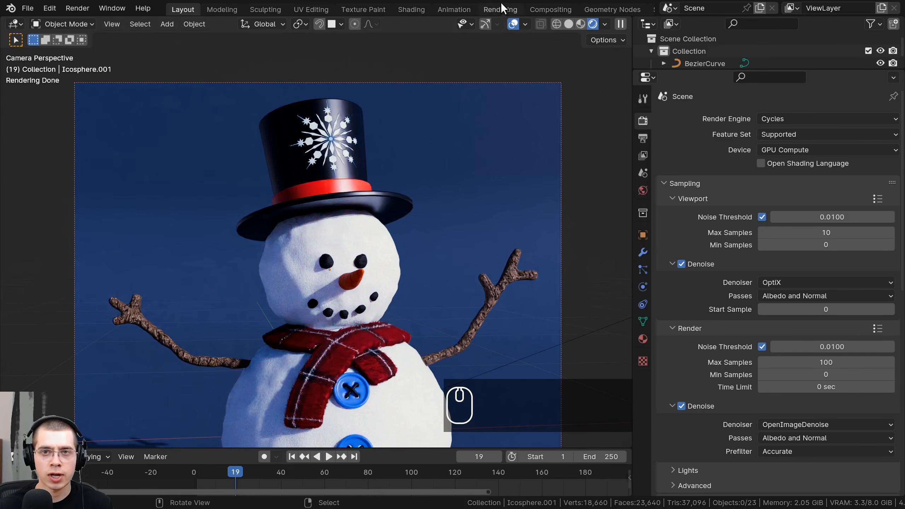
- Switch to the Rendering workspace and display the Render Result in its image editor
left_click(495, 10)
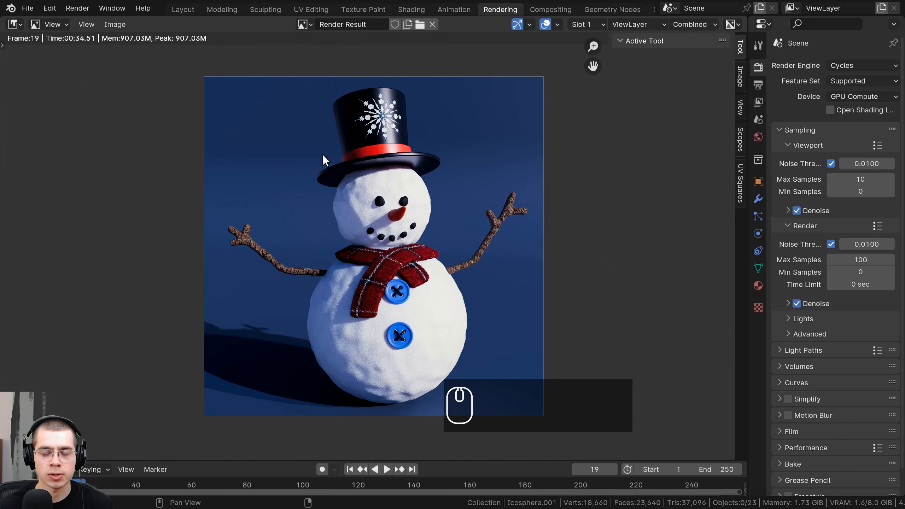
left_click(301, 24)
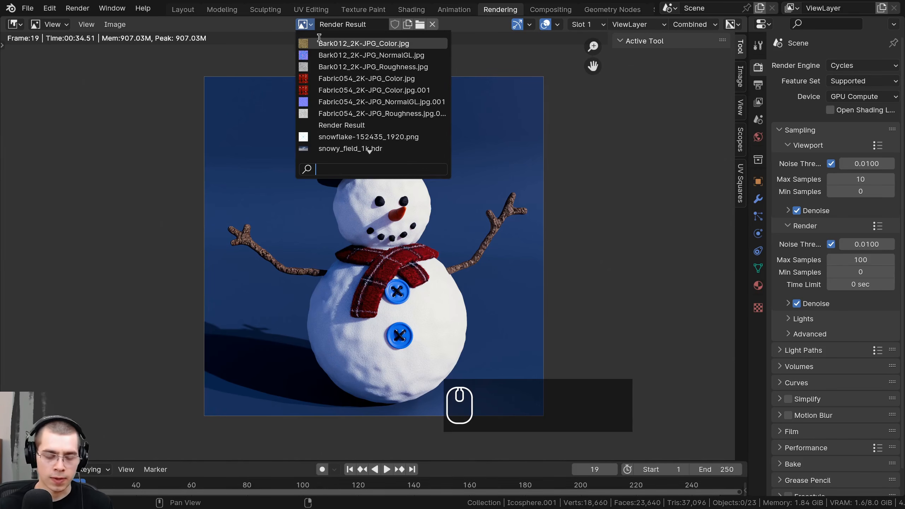
type("re")
left_click(333, 43)
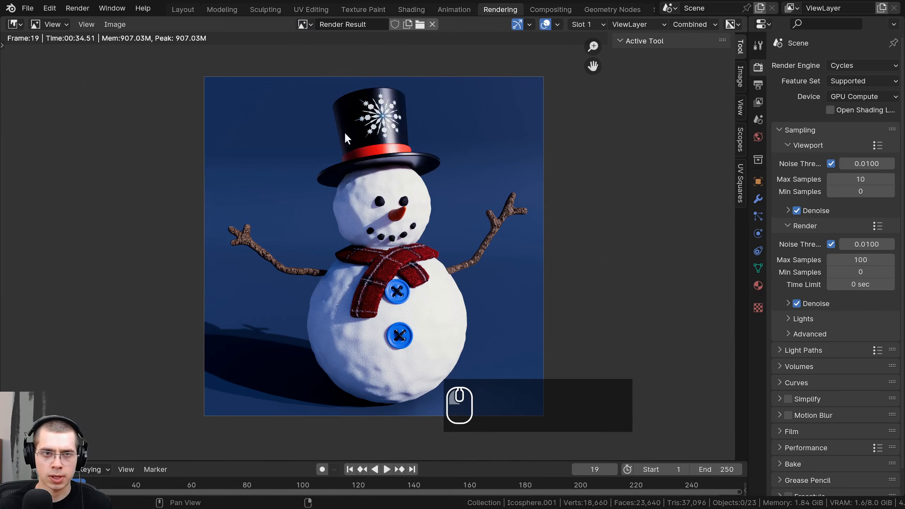
scroll(384, 219, "up", 1)
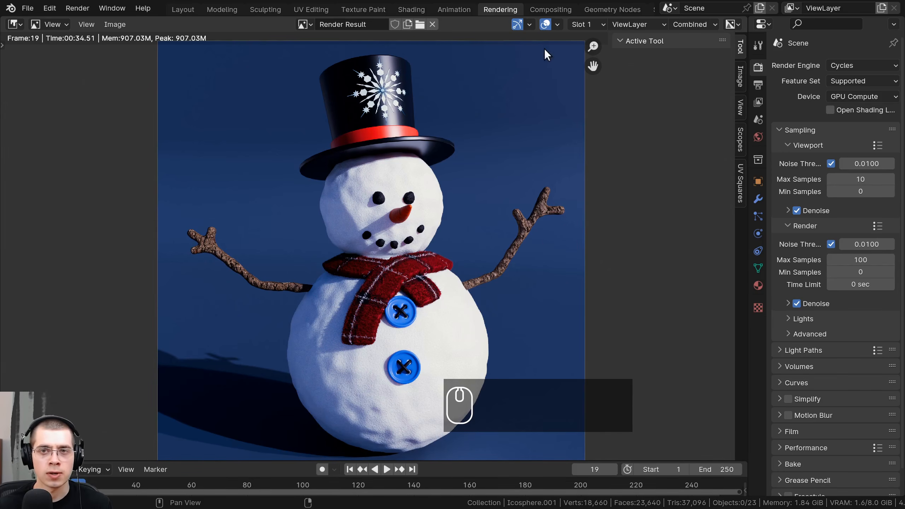
- Switch to the Compositing workspace, enlarging the node editor and hiding its sidebar
left_click(549, 10)
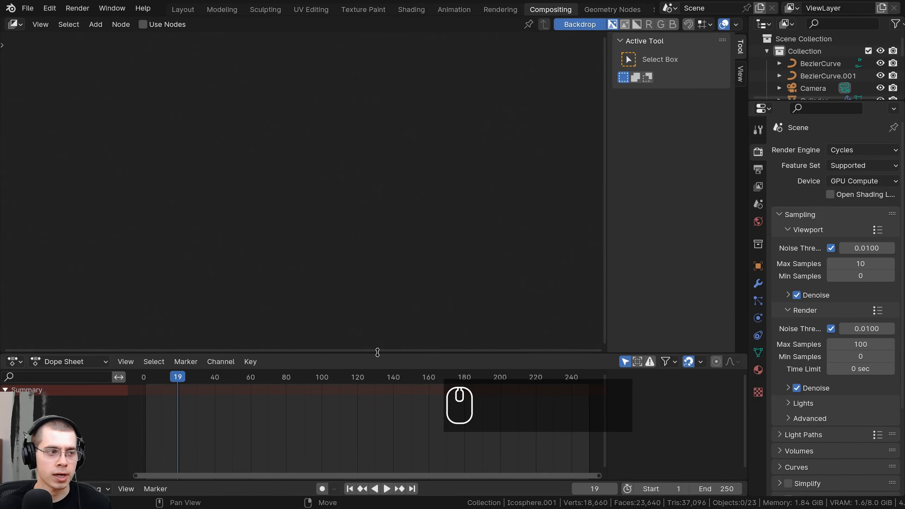
left_click_drag(377, 352, 381, 441)
key("n")
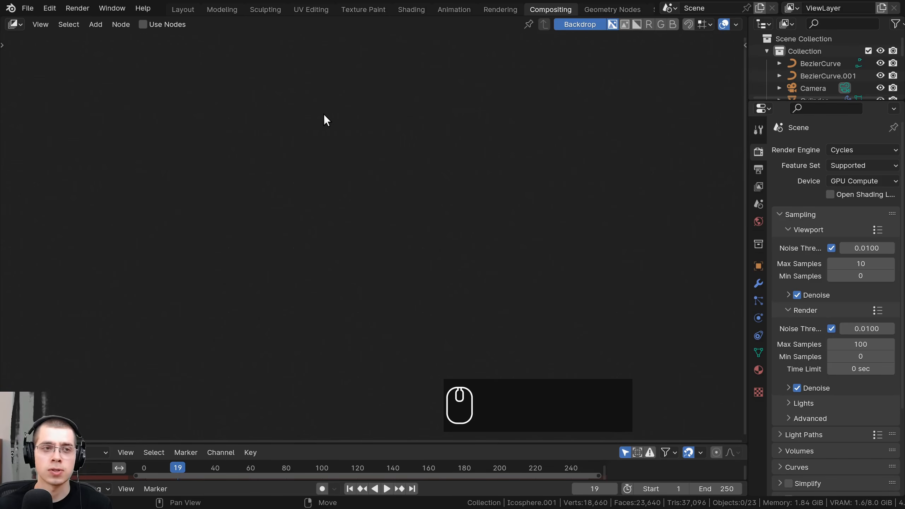
- Enable Use Nodes for compositing and turn off Use Alpha on the Composite node
left_click(143, 25)
middle_click_drag(404, 151, 375, 298)
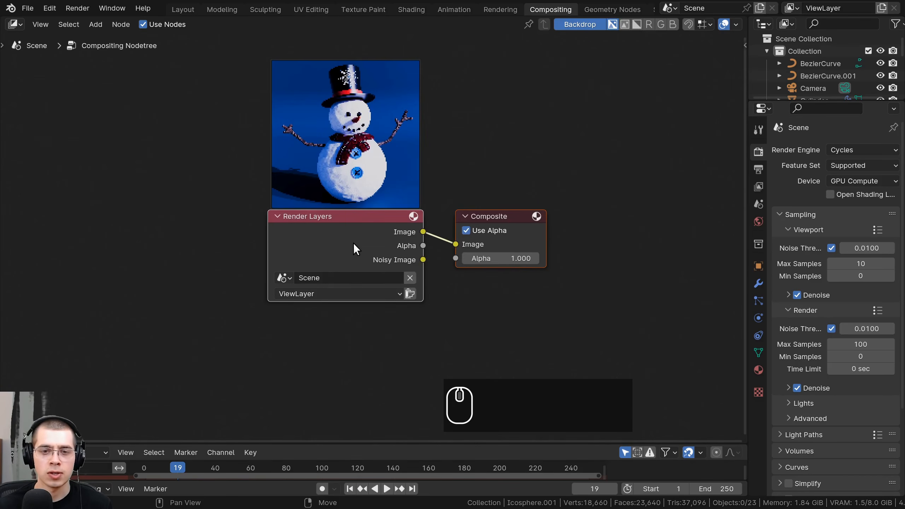
left_click(508, 230)
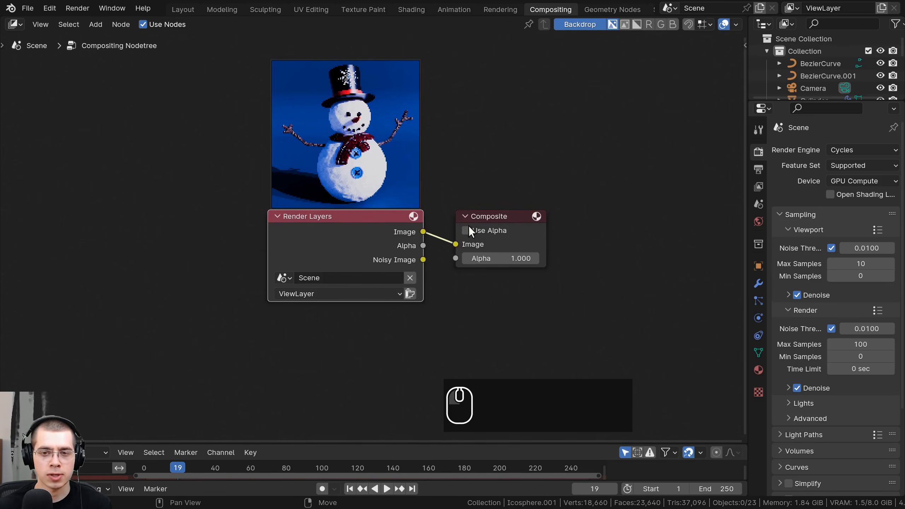
- Spread the Render Layers and Composite nodes far apart, leaving a wide gap between them
left_click_drag(524, 216, 589, 198)
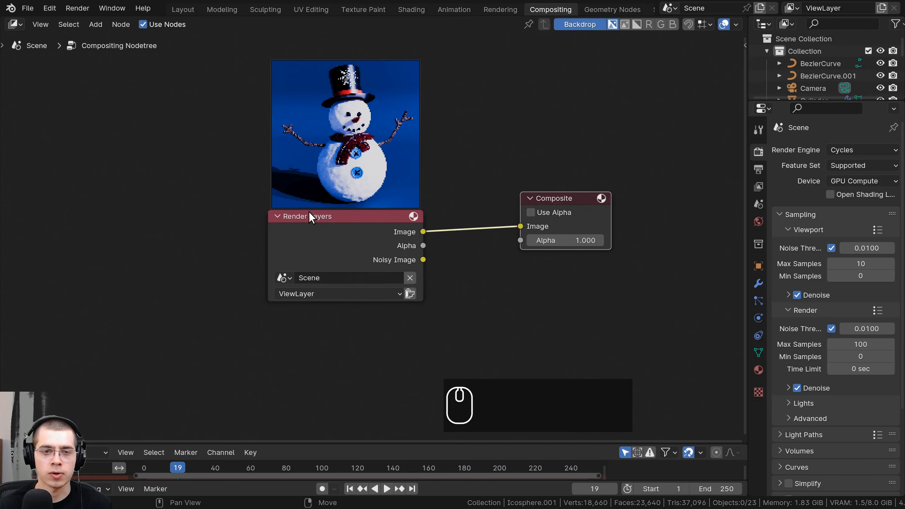
left_click_drag(403, 214, 205, 209)
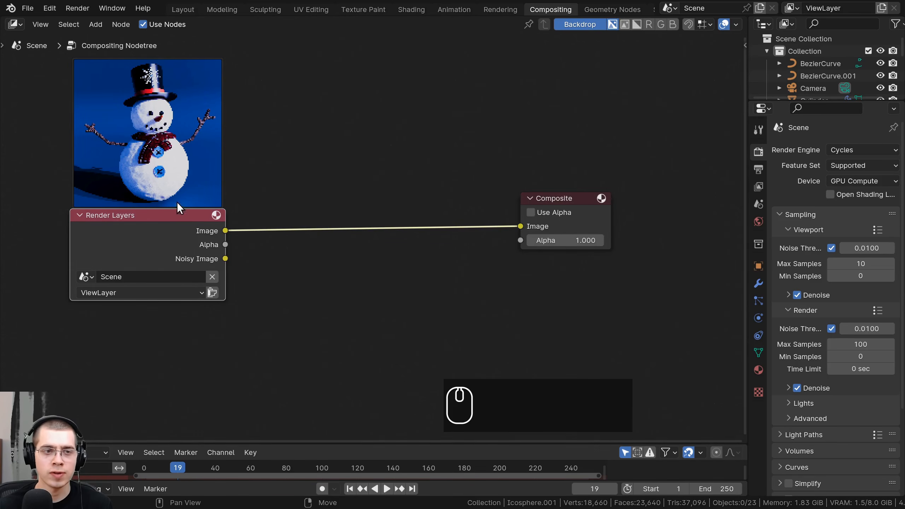
left_click_drag(85, 216, 83, 229)
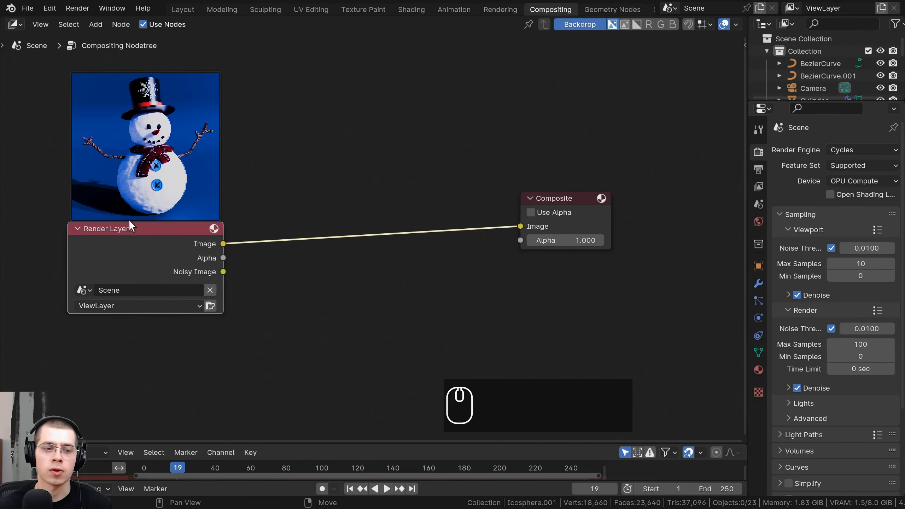
left_click(214, 228)
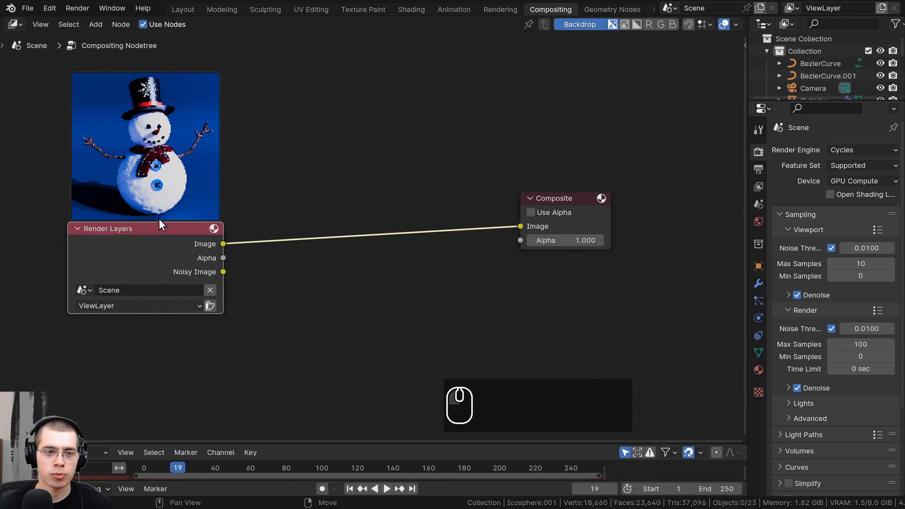
left_click_drag(206, 247, 195, 247)
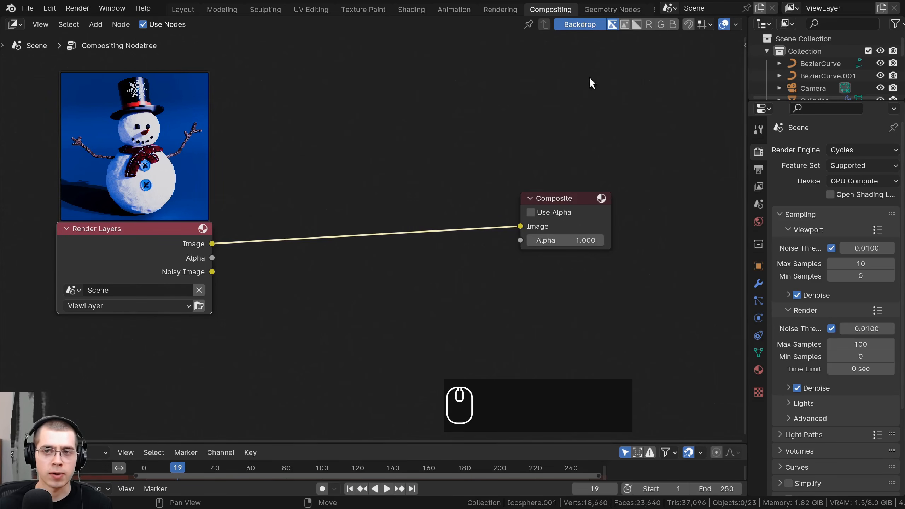
- Toggle the Backdrop off and back on, and move the Render Layers node slightly up
left_click(578, 25)
left_click(569, 24)
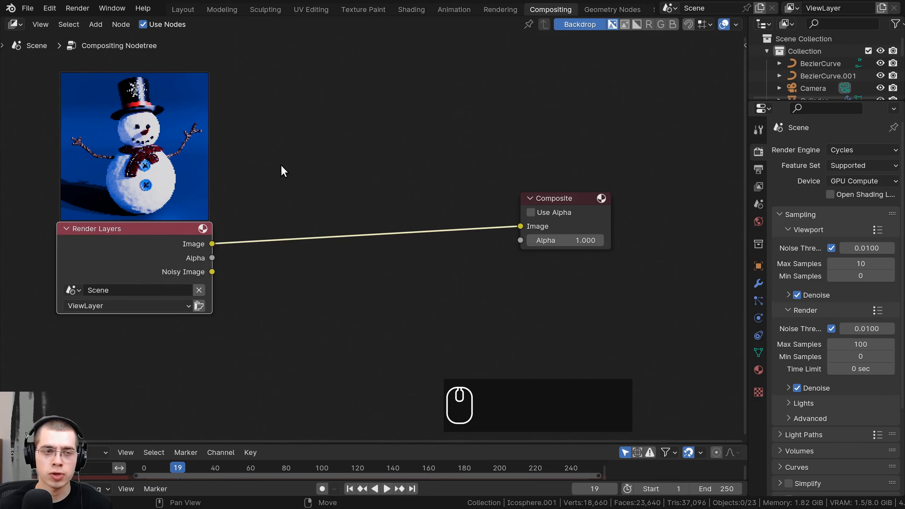
key("g")
left_click(275, 199)
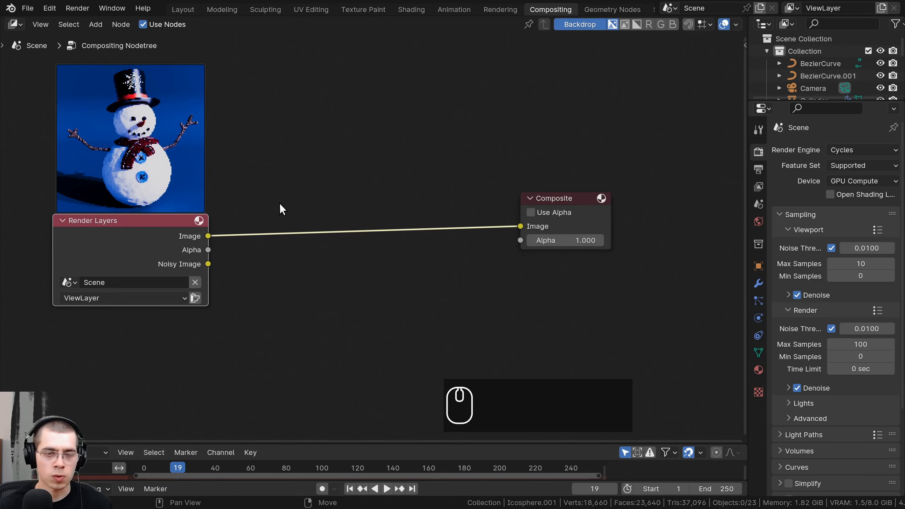
middle_click_drag(280, 211, 299, 229)
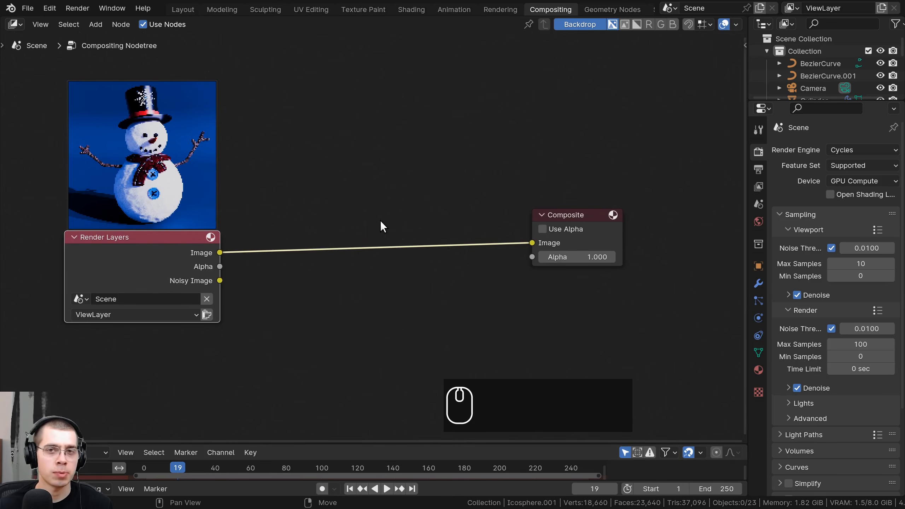
- Search the add-ons in Preferences for "node" to check whether Node Wrangler is enabled, and close Preferences
left_click(48, 10)
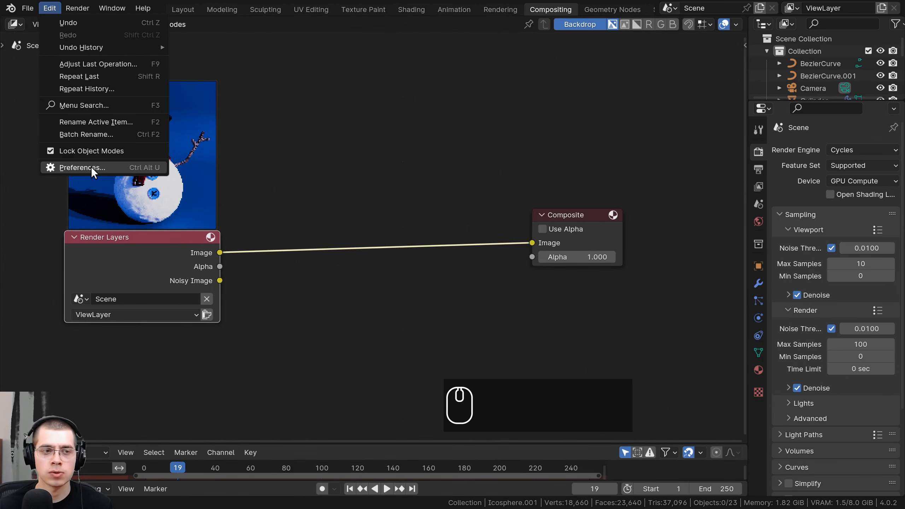
left_click(90, 167)
left_click_drag(290, 9, 411, 31)
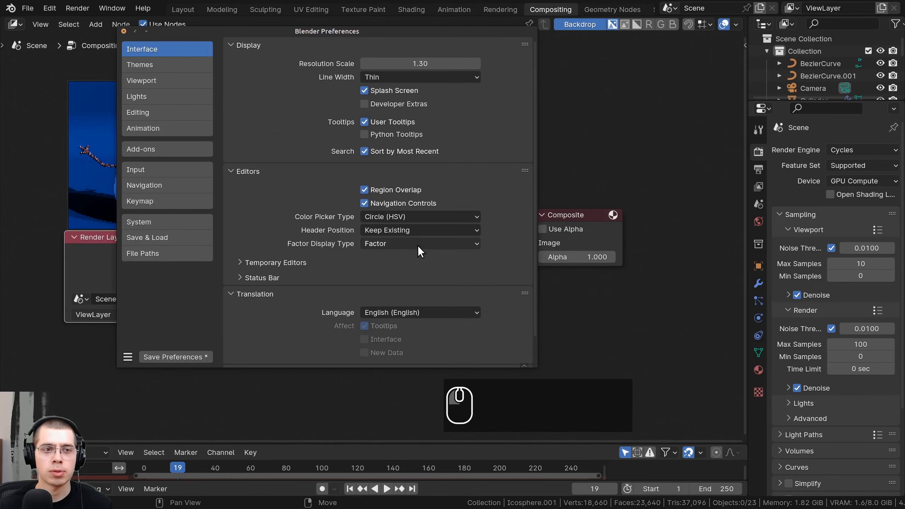
left_click(180, 149)
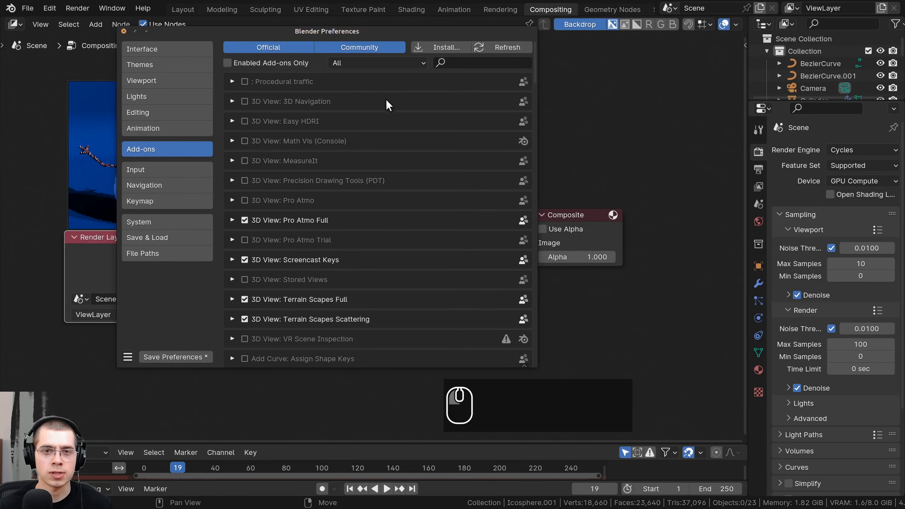
left_click(455, 61)
type("node")
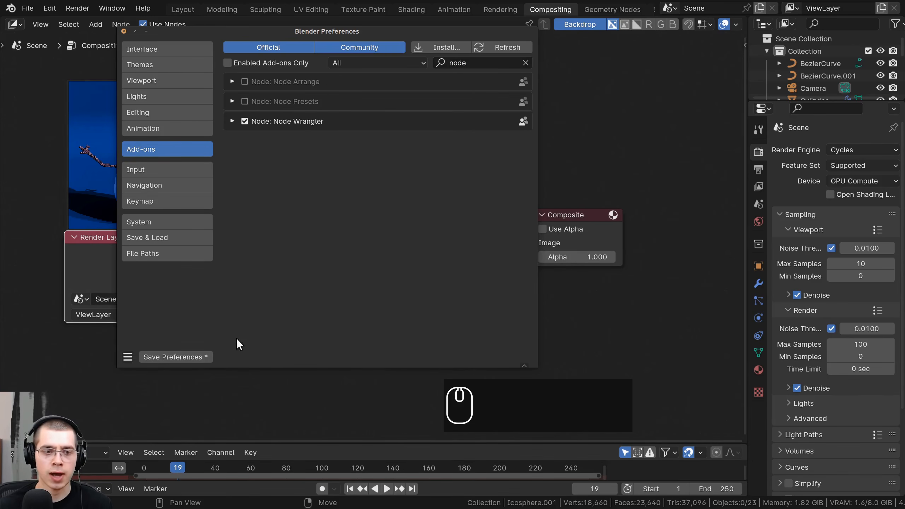
left_click(124, 31)
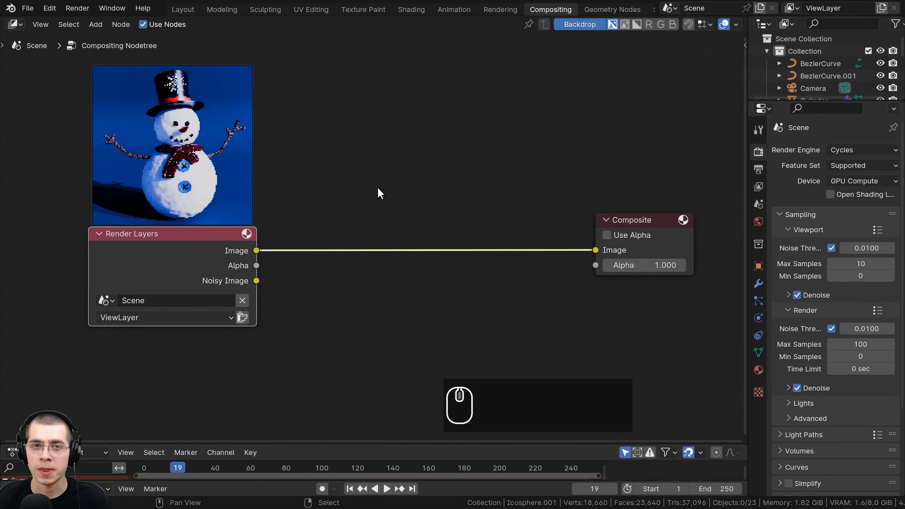
- Connect a Viewer node to the Render Layers image output using Node Wrangler
middle_click_drag(376, 178, 376, 154)
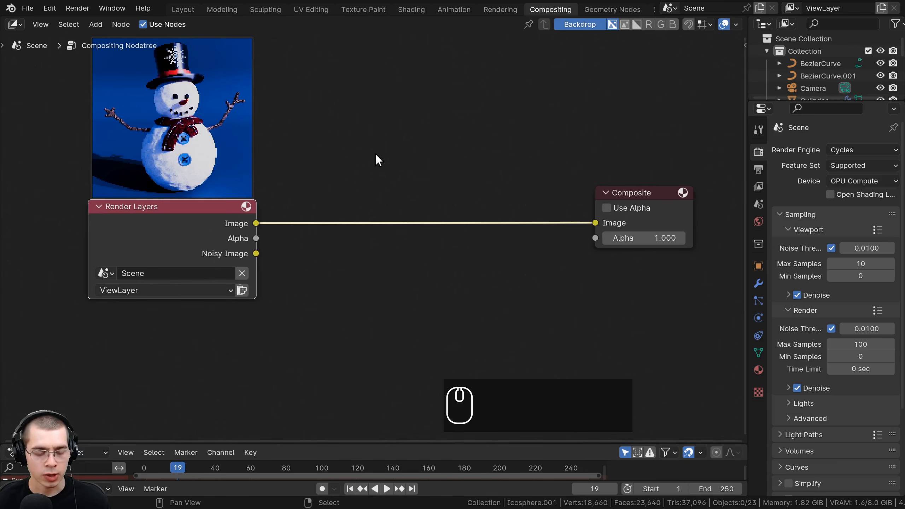
key("ctrl")
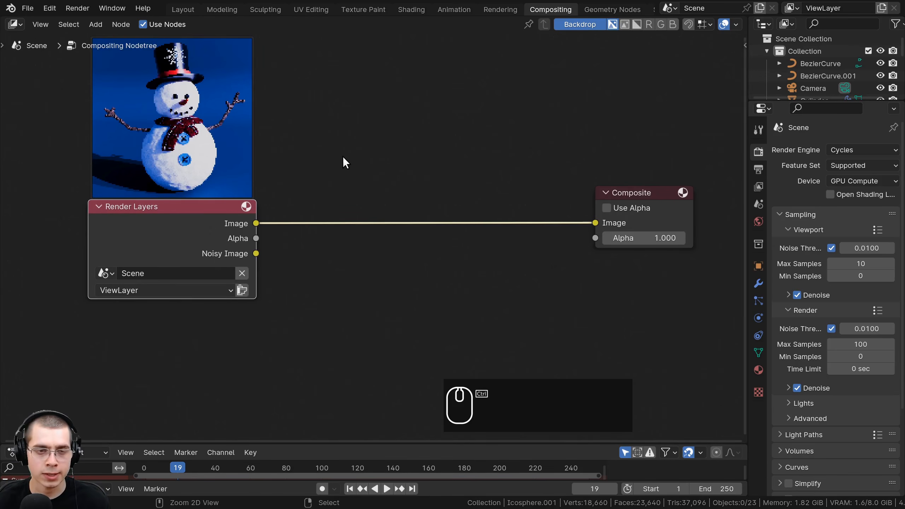
key("shift")
left_click(192, 213, "ctrl+shift")
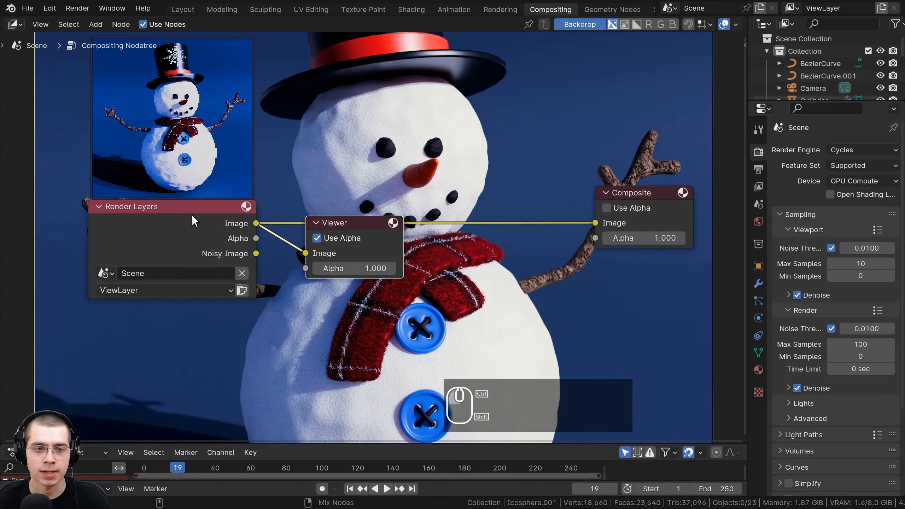
- Place the Viewer node beneath the Composite node and enable Use Alpha on the Composite node
left_click_drag(354, 223, 654, 252)
scroll(460, 156, "down", 2)
middle_click_drag(460, 156, 441, 211)
left_click_drag(612, 249, 621, 236)
left_click_drag(619, 304, 619, 294)
middle_click_drag(399, 165, 394, 167)
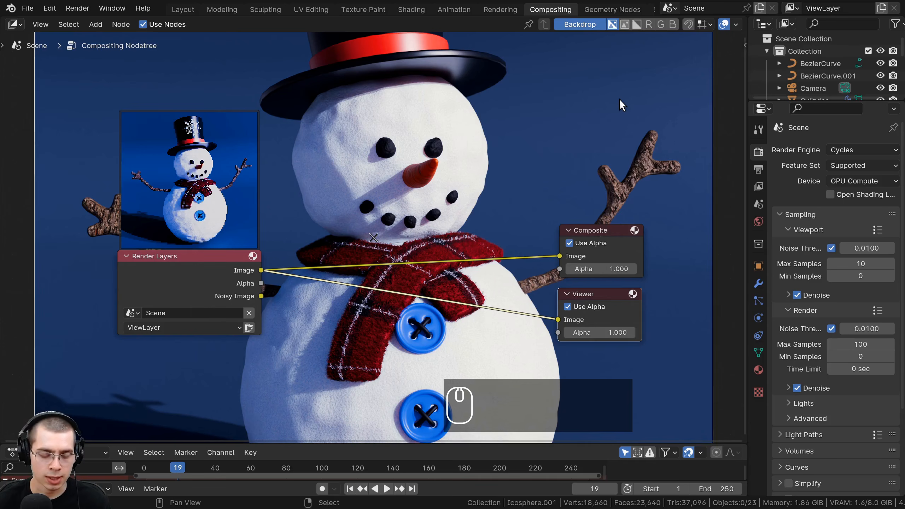
- Scale the backdrop image down until the whole snowman fits inside the node editor
key("v")
key("v")
key("v")
key("v")
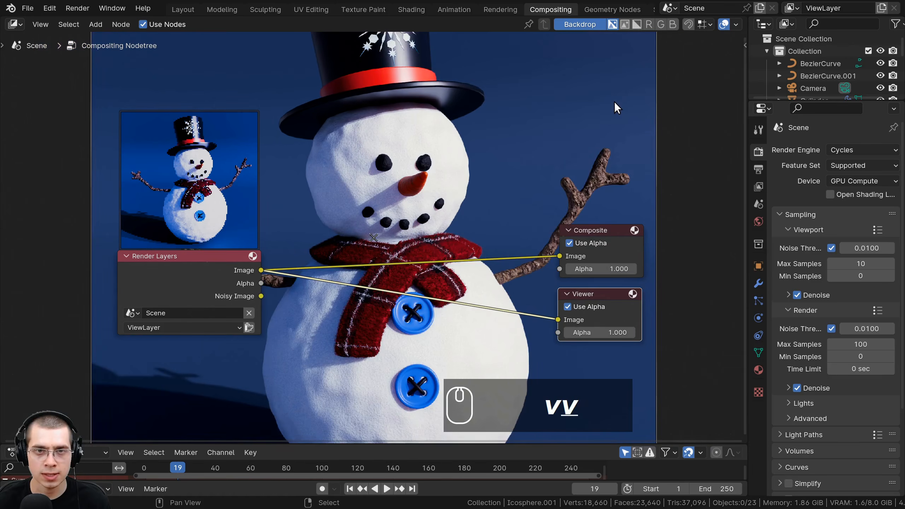
key("v")
key("v")
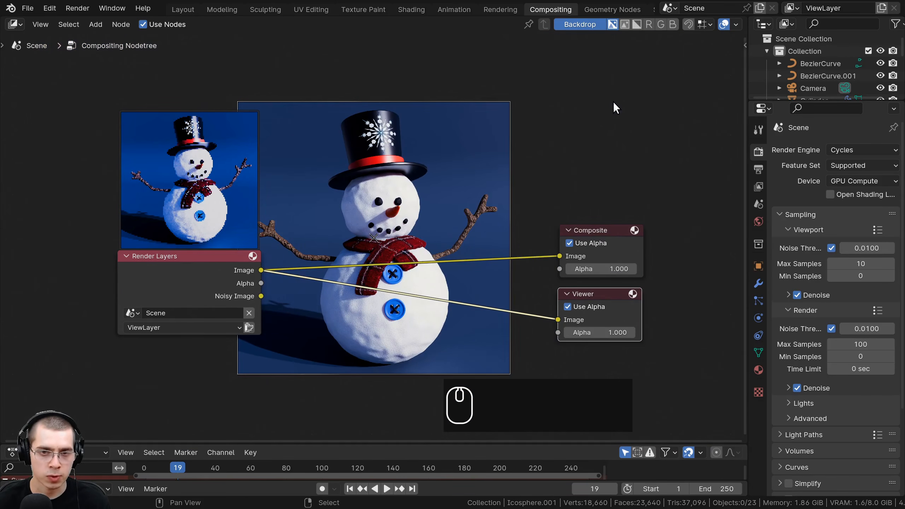
key("alt+v")
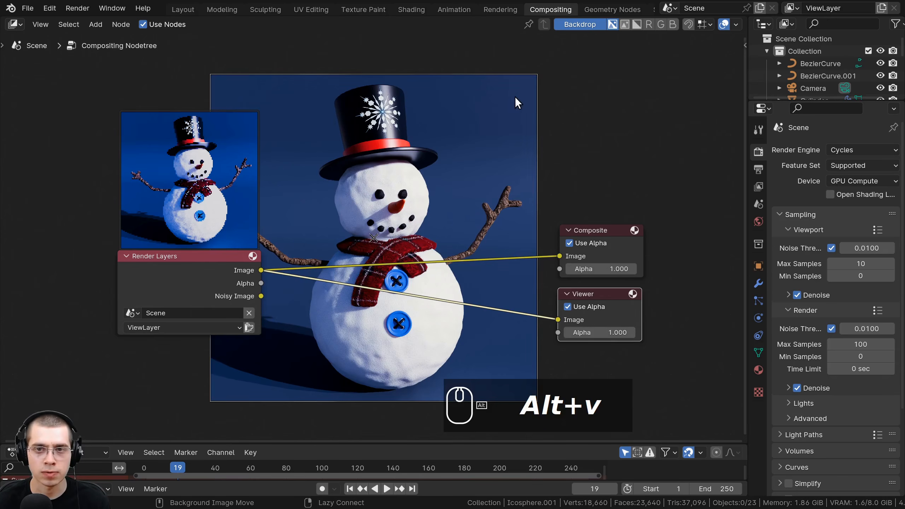
- Enlarge the backdrop image and reposition it between the Render Layers node and the output nodes
left_click_drag(515, 96, 580, 114)
left_click_drag(365, 58, 419, 42)
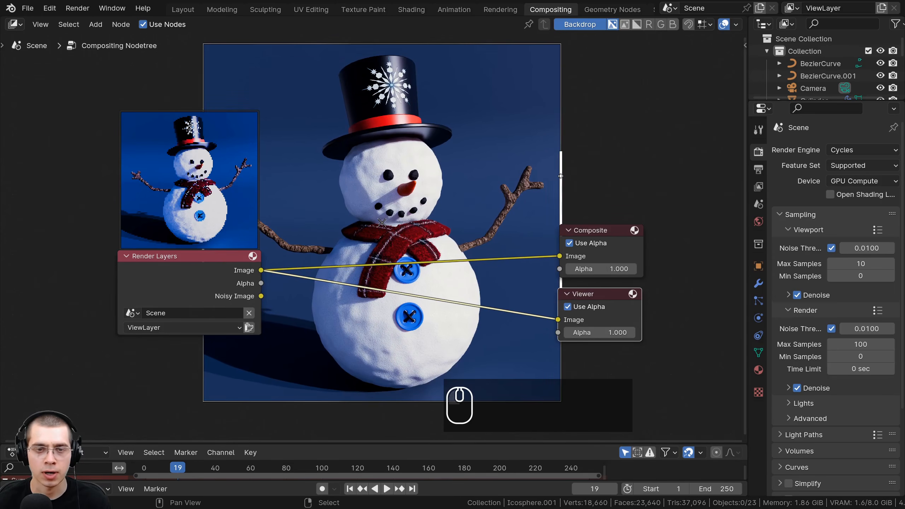
left_click_drag(561, 176, 609, 177)
key("v")
key("v")
key("alt+v")
key("alt+v")
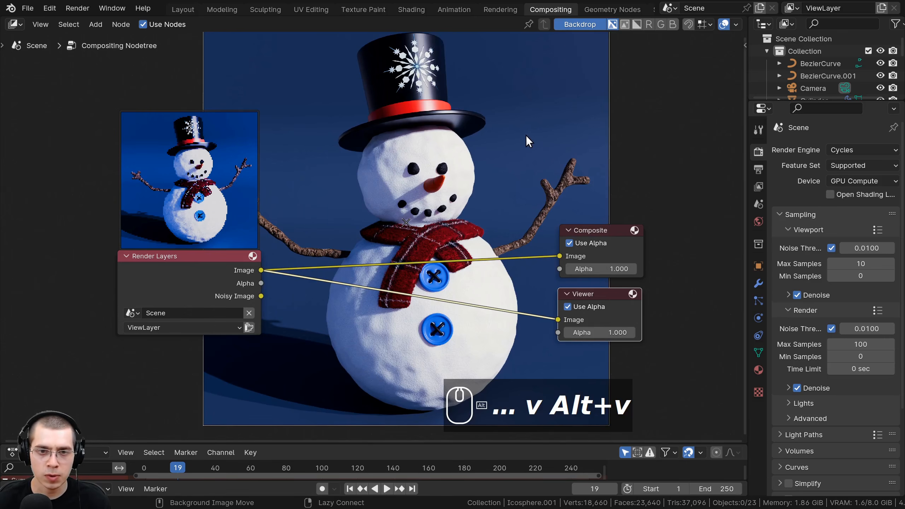
middle_click_drag(526, 135, 491, 133, "alt")
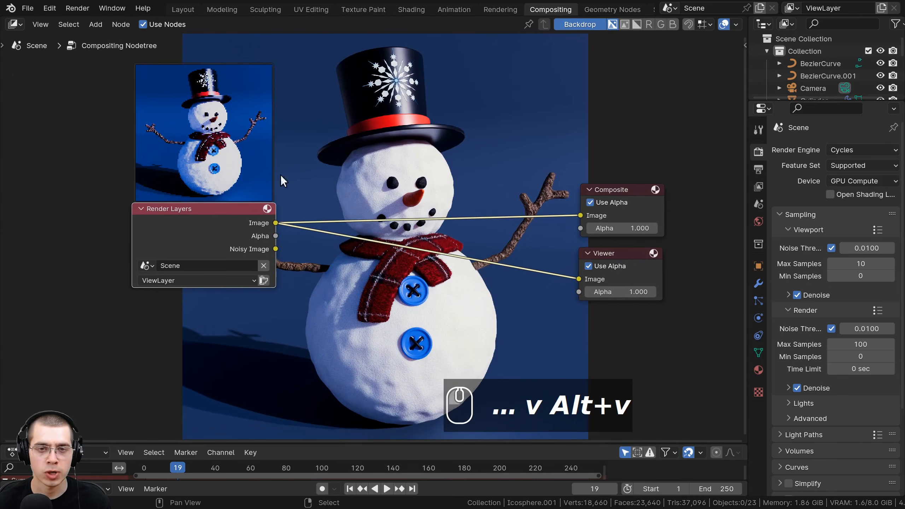
- Move the backdrop image aside and gather the Render Layers, Composite and Viewer nodes beside it, clear of the picture
middle_click_drag(264, 201, 260, 208)
left_click_drag(241, 223, 245, 185)
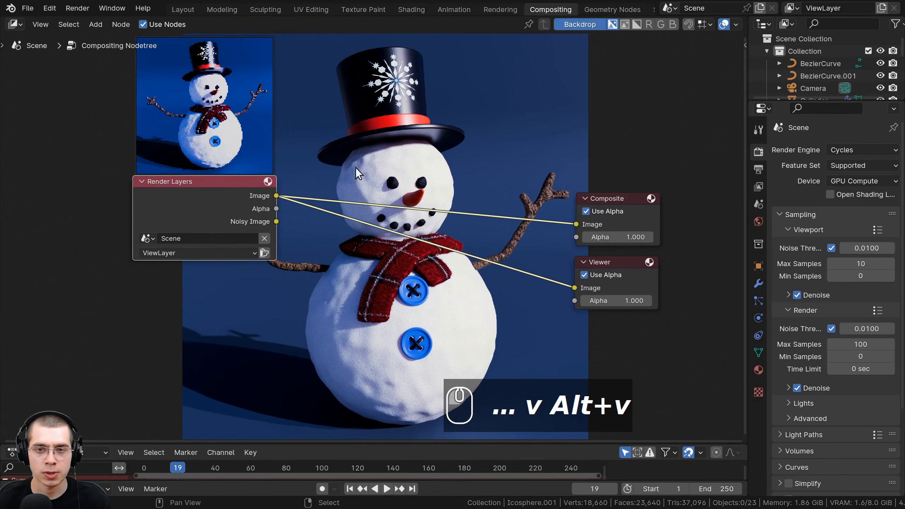
middle_click_drag(502, 189, 500, 165)
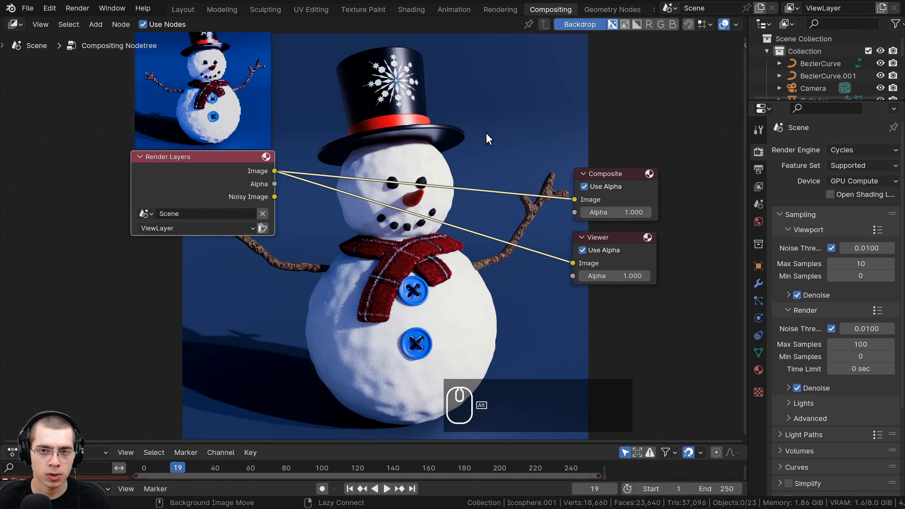
middle_click_drag(482, 132, 294, 136, "alt")
scroll(365, 194, "down", 3)
middle_click_drag(365, 194, 561, 205)
left_click_drag(469, 211, 574, 269)
middle_click_drag(575, 270, 428, 238)
middle_click_drag(553, 164, 592, 131)
left_click_drag(479, 165, 520, 139)
middle_click_drag(573, 131, 568, 163)
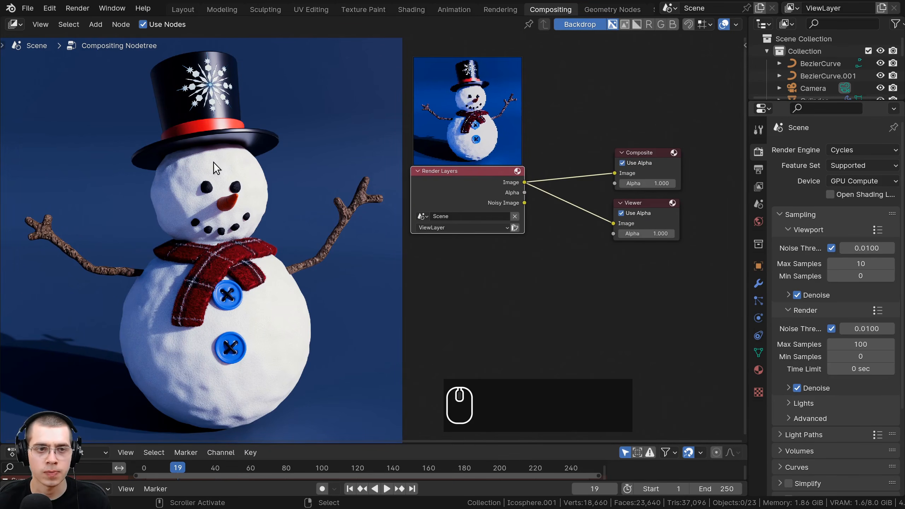
- Bring the backdrop image back to the middle and spread the nodes so Render Layers and the output nodes flank it
middle_click_drag(187, 161, 420, 151, "alt")
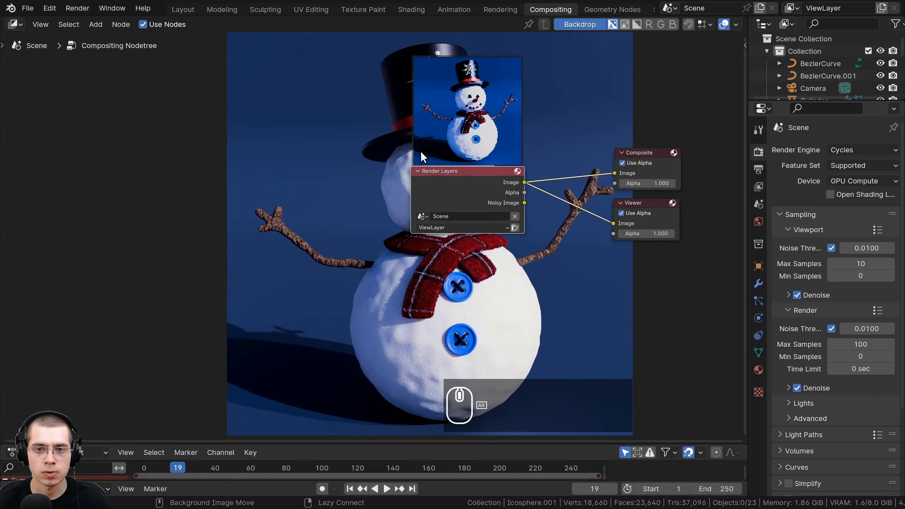
left_click_drag(460, 182, 154, 186)
middle_click_drag(283, 182, 250, 240)
scroll(249, 240, "up", 2)
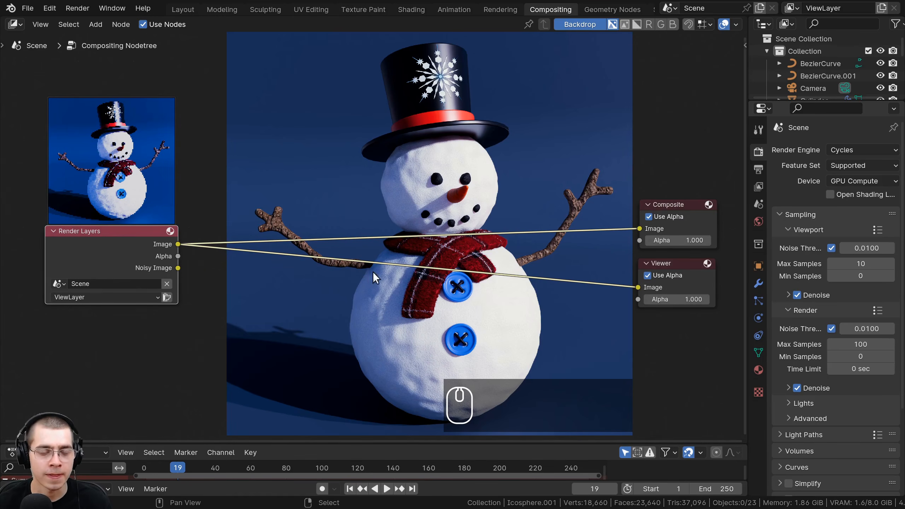
mouse_move(113, 262)
left_mouse_down()
mouse_move(111, 232)
mouse_move(113, 260)
left_mouse_up()
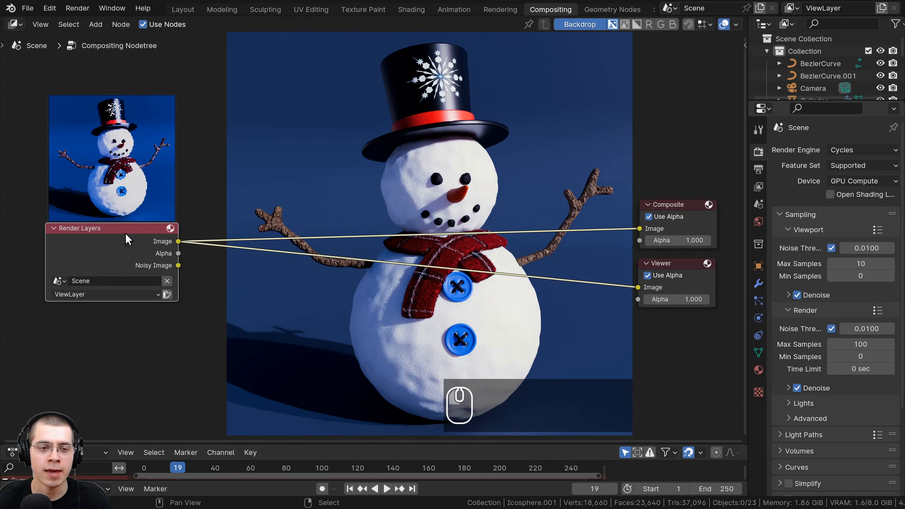
left_click_drag(167, 237, 201, 224)
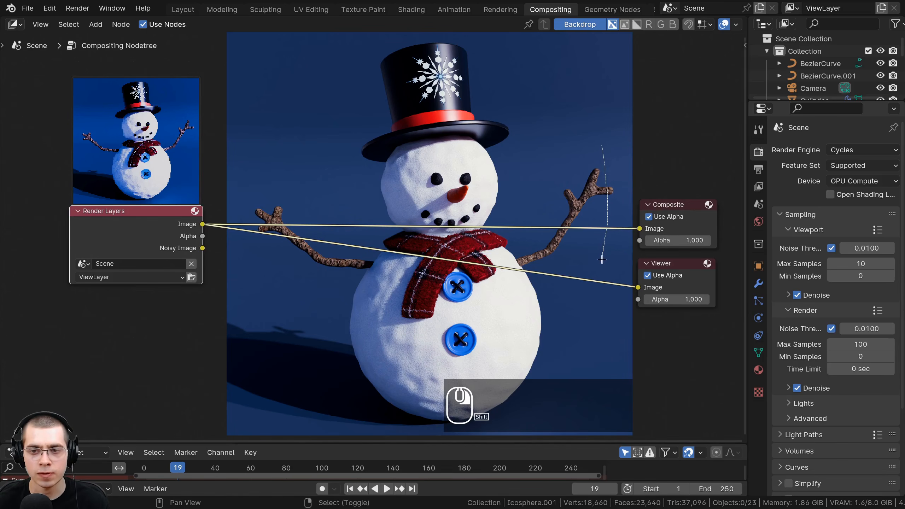
- Add a shared reroute point to the Composite and Viewer links and place it close in front of the two output nodes
right_click_drag(552, 319, 551, 319, "shift")
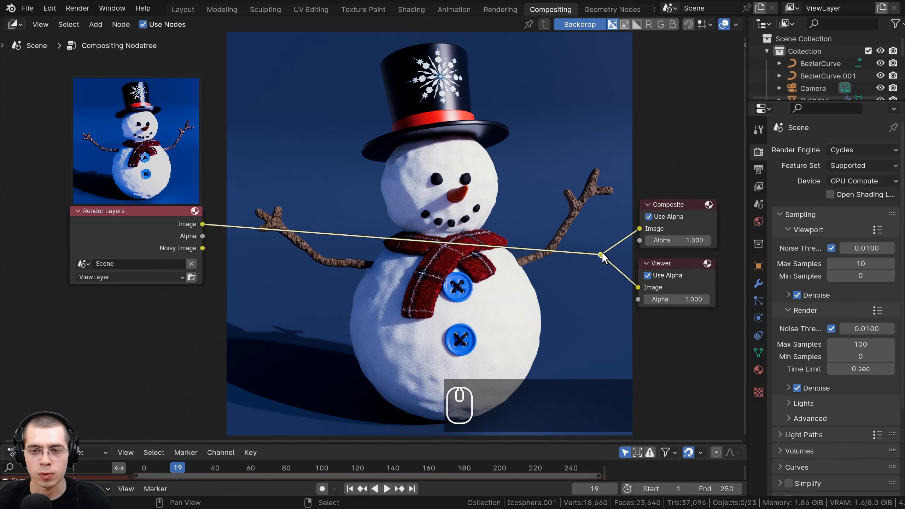
left_click_drag(601, 255, 626, 249)
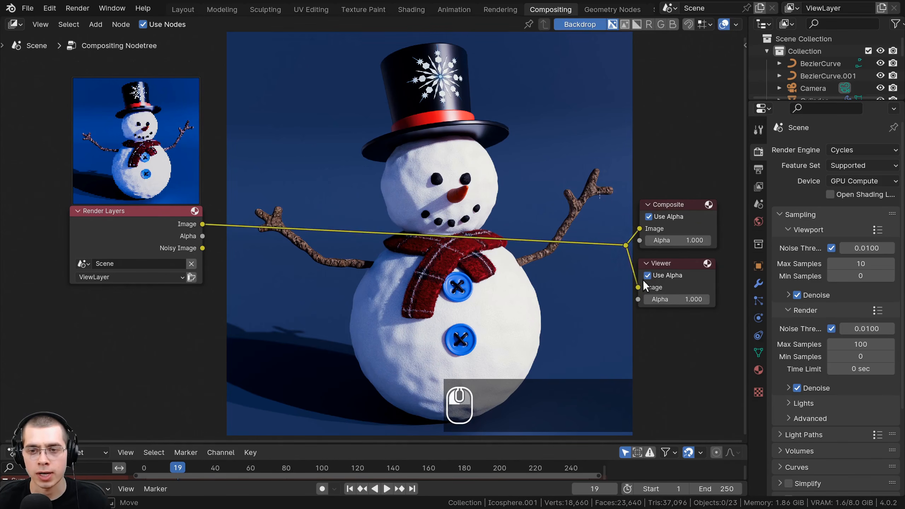
key("g")
left_click(646, 274)
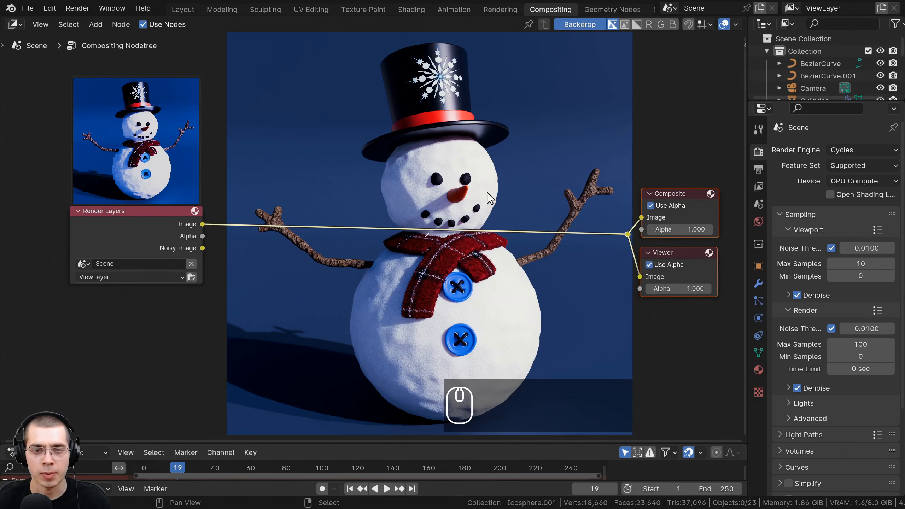
- Add a Denoise node and insert it into the link between the Render Layers image output and the reroute point
scroll(348, 236, "up", 1)
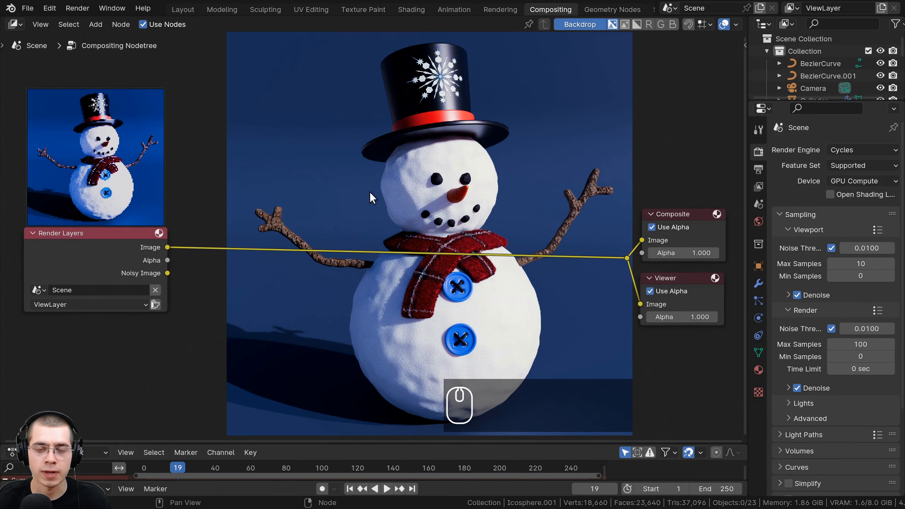
key("shift+a")
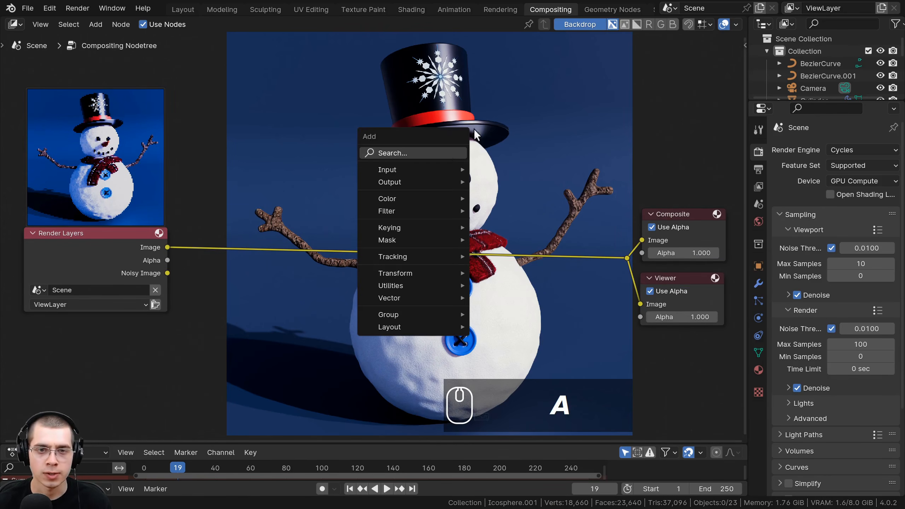
key("shift+a")
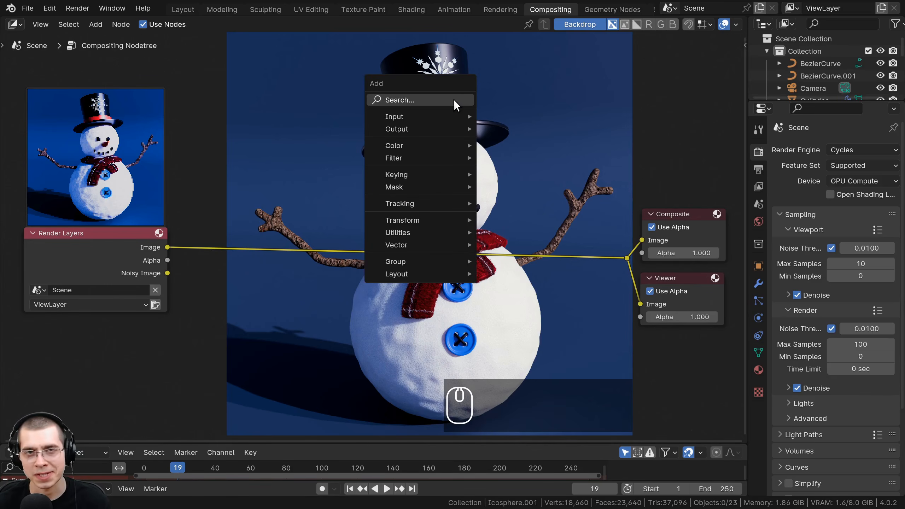
key("shift+a")
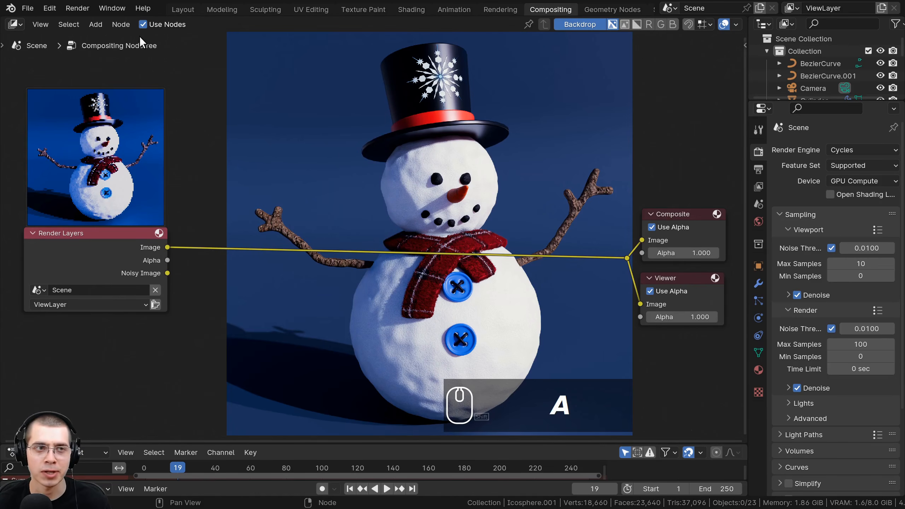
left_click(96, 24)
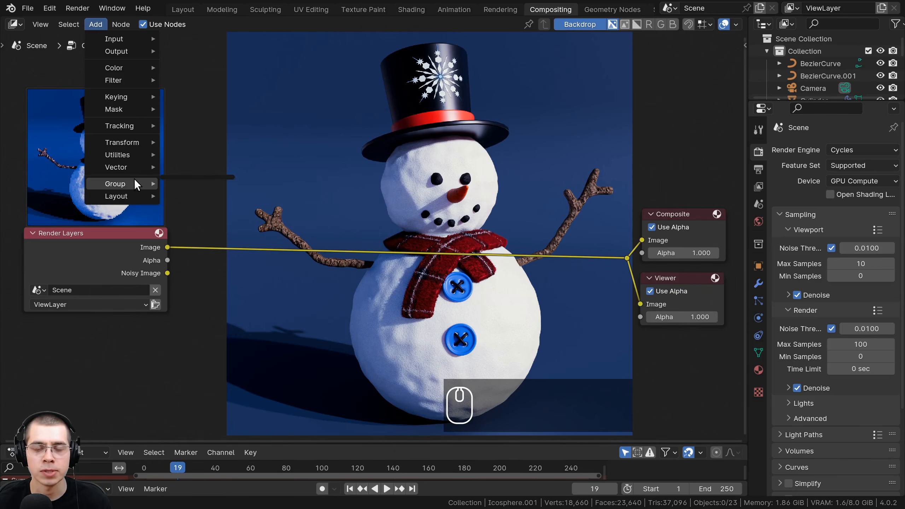
key("shift+a")
left_click(427, 117)
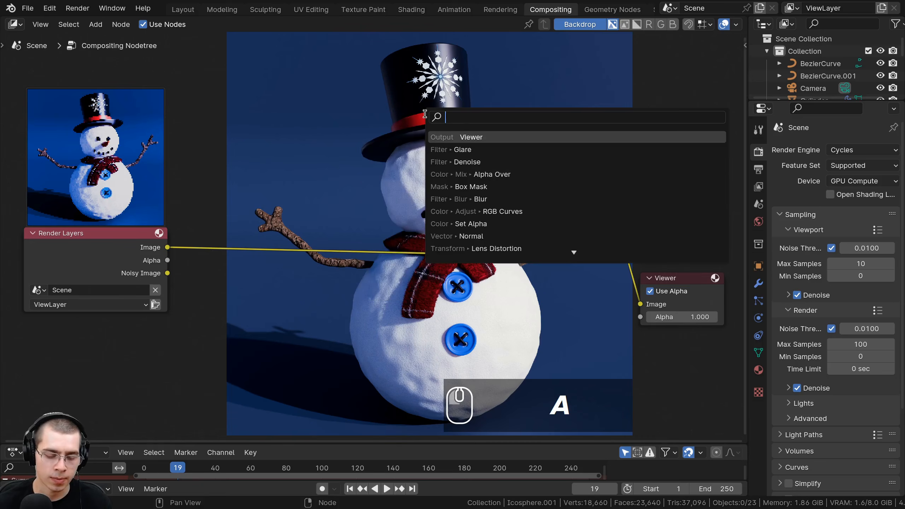
type("do")
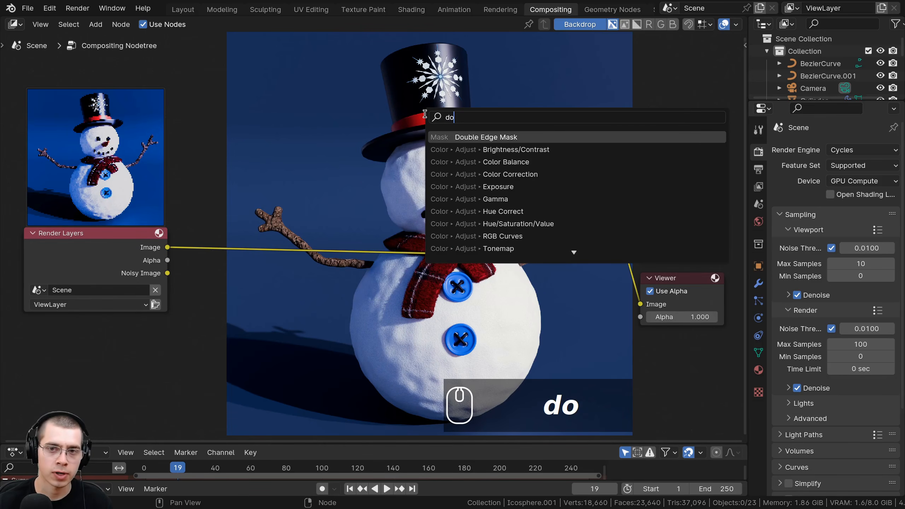
key("BackSpace")
type("en")
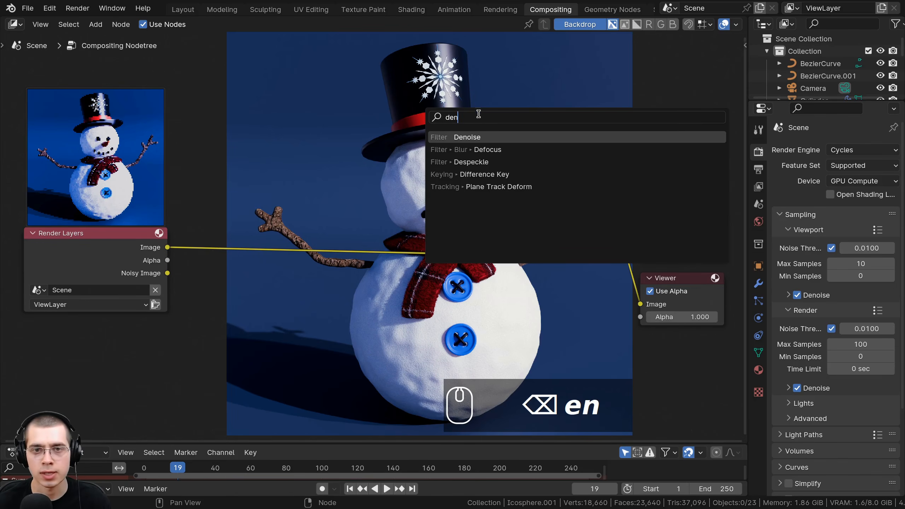
left_click(469, 137)
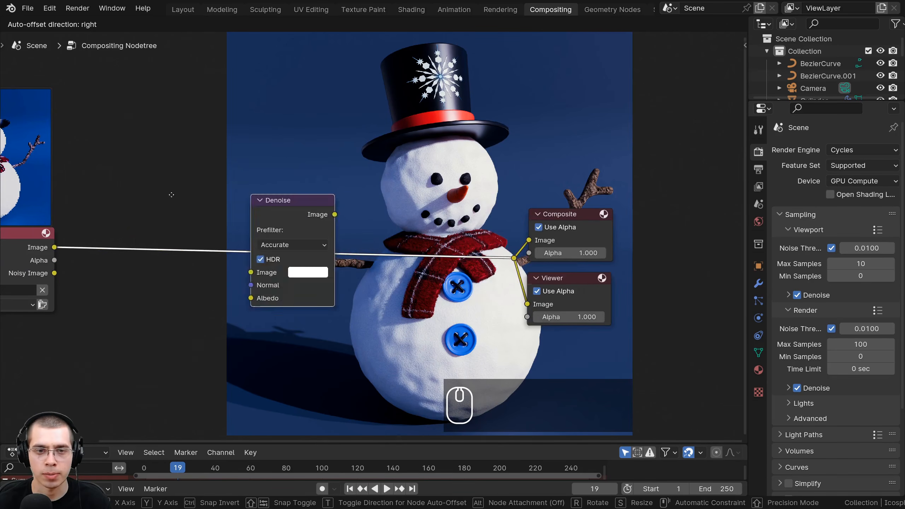
left_click(301, 184)
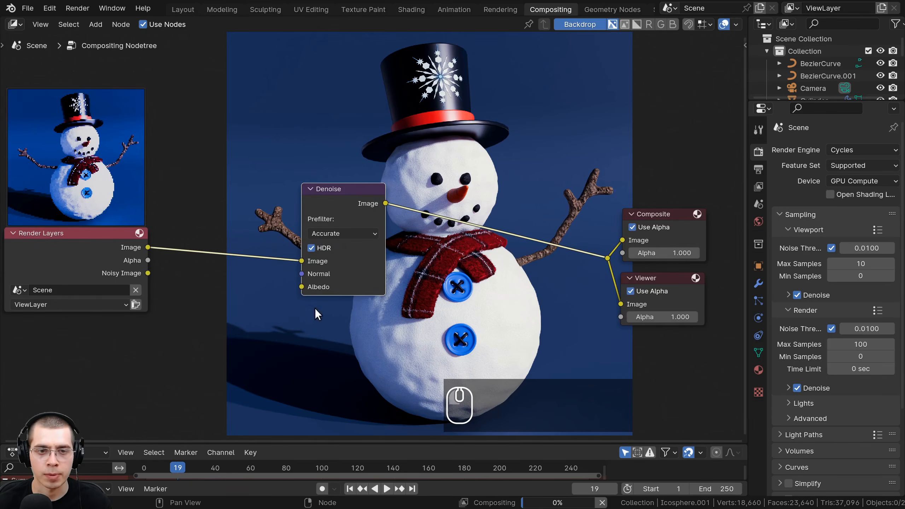
- Shift the Denoise node slightly lower and set its prefilter to Fast
left_click_drag(331, 195, 331, 217)
middle_click_drag(338, 236, 341, 240)
mouse_move(347, 249)
left_mouse_down()
mouse_move(348, 261)
mouse_move(326, 238)
mouse_move(338, 259)
left_mouse_up()
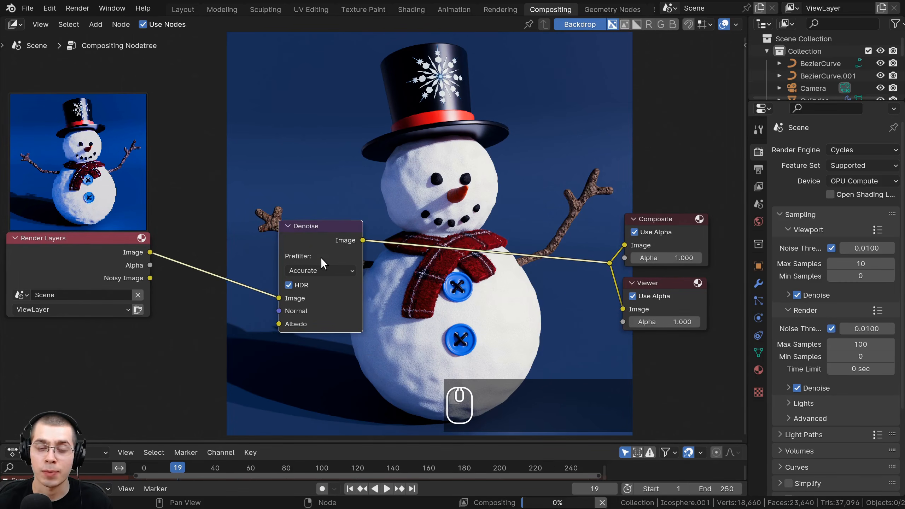
left_click(335, 270)
left_click(328, 296)
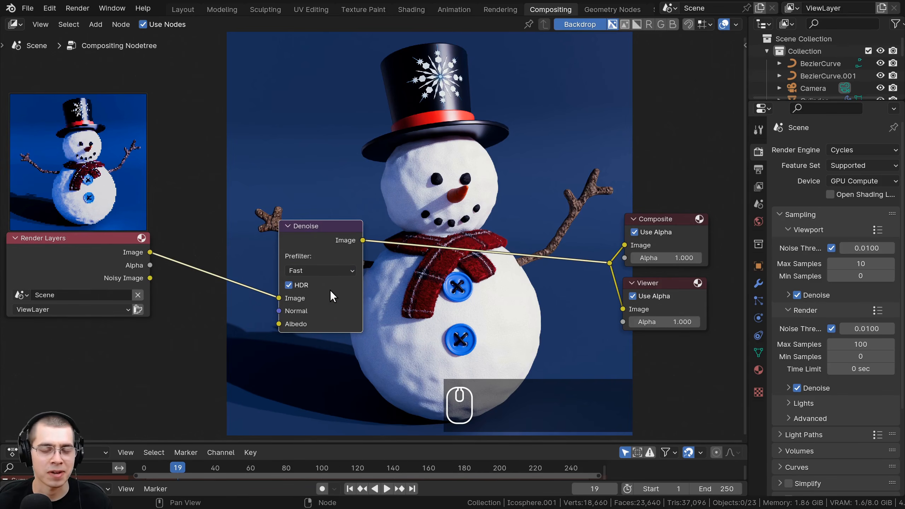
- Move the Denoise node closer to Render Layers and switch its prefilter back to Accurate
left_click_drag(318, 249, 324, 229)
left_click(310, 270)
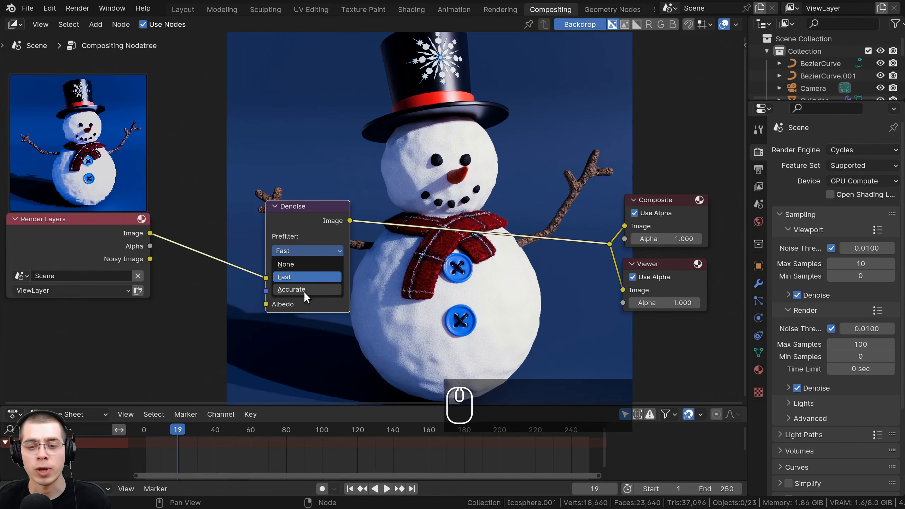
left_click(304, 291)
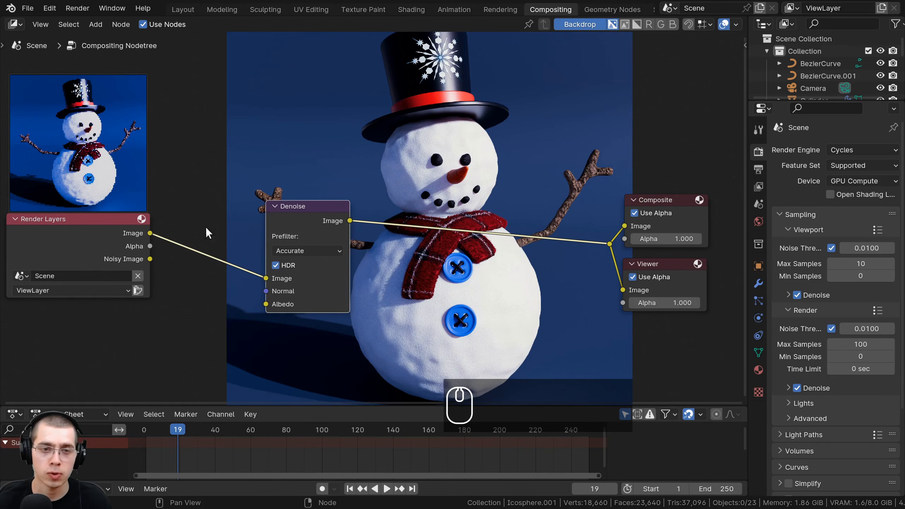
- Set the Denoise prefilter to Fast again and nudge the node closer to Render Layers
left_click_drag(322, 237, 316, 238)
left_click(297, 253)
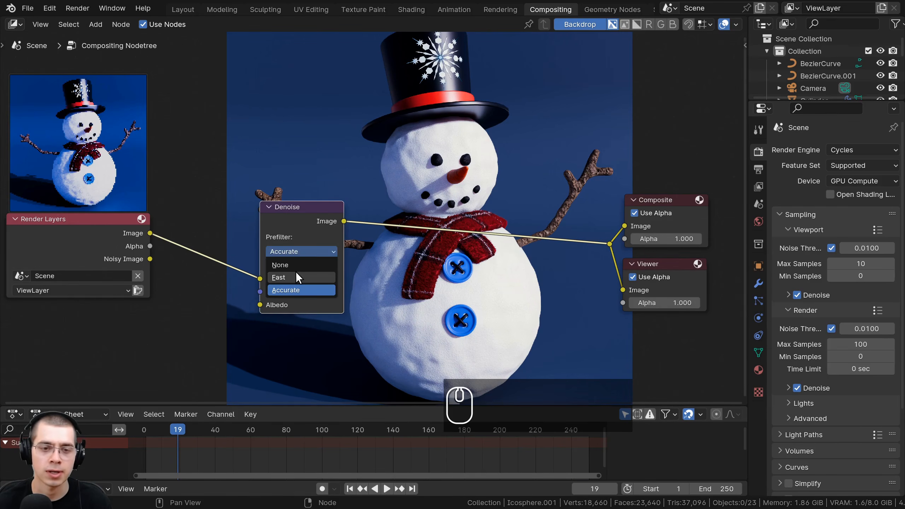
left_click(296, 272)
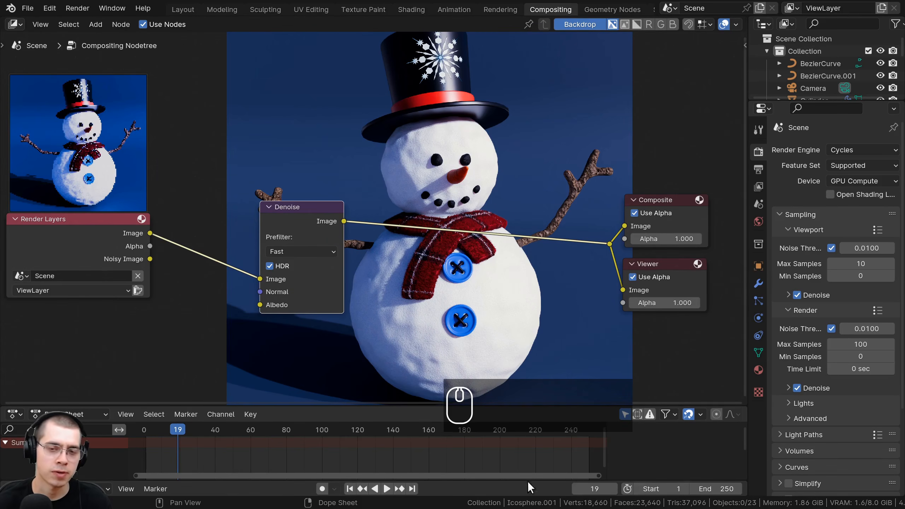
left_click_drag(302, 259, 287, 259)
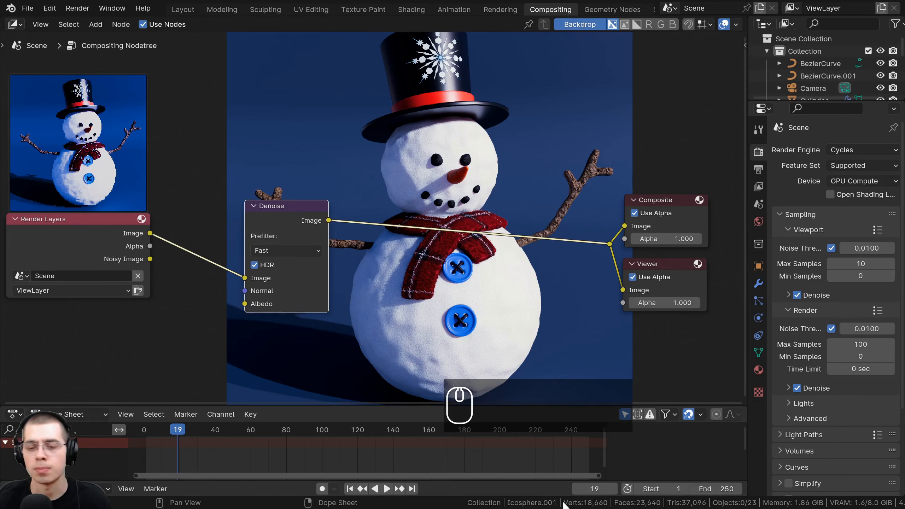
- Reposition the Denoise node further from Render Layers, over the near edge of the snowman's body in the backdrop
middle_click_drag(281, 203, 362, 205)
scroll(360, 206, "down", 1)
left_click_drag(356, 210, 300, 209)
scroll(600, 311, "down", 4)
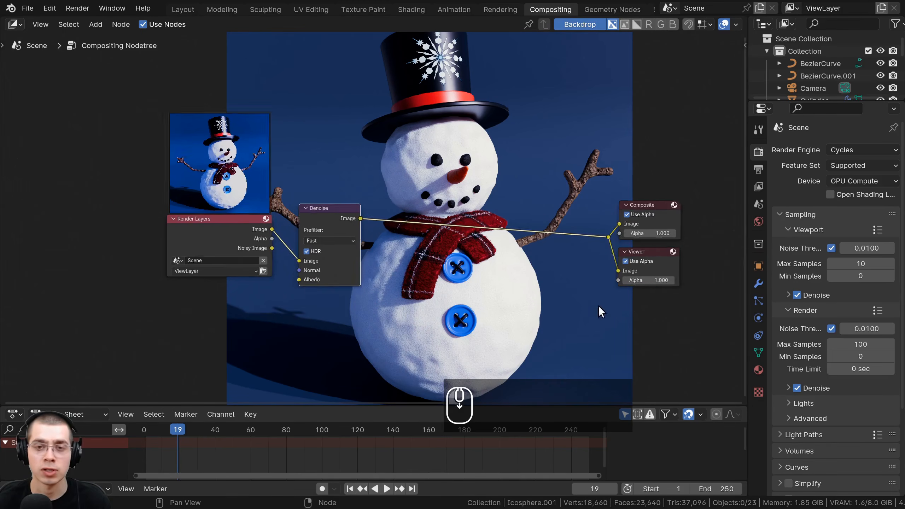
left_click_drag(466, 108, 249, 264)
scroll(382, 196, "up", 4)
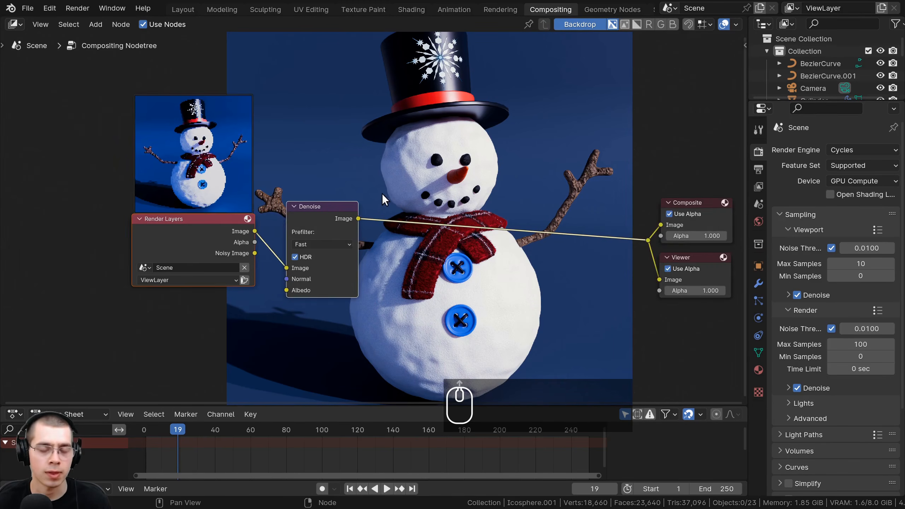
middle_click_drag(370, 200, 323, 203)
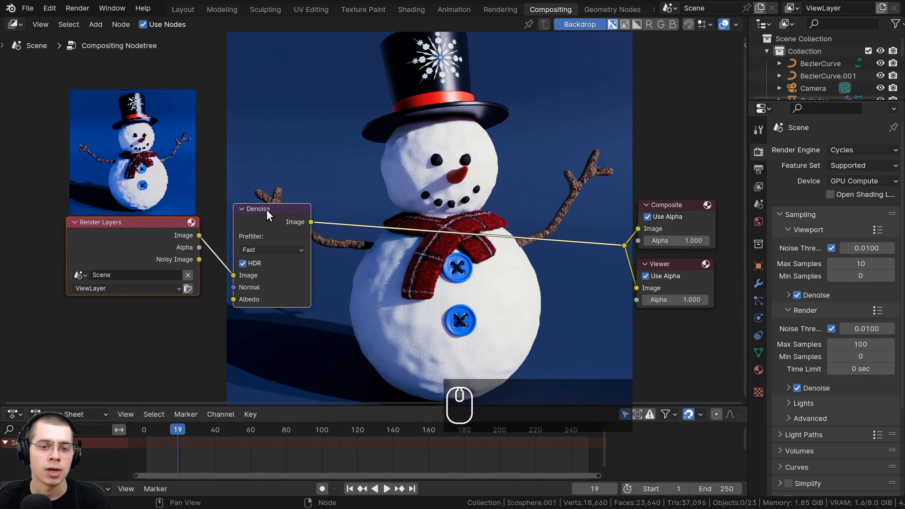
left_click_drag(266, 209, 355, 203)
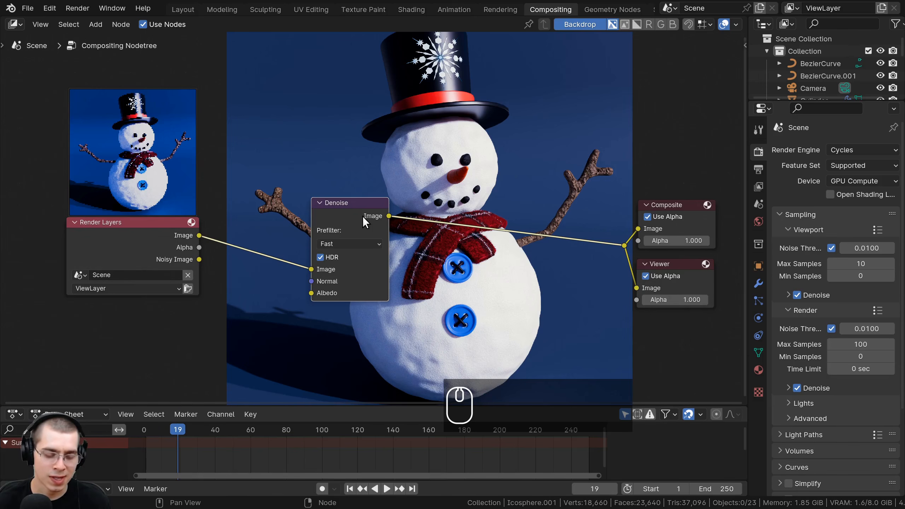
- Delete the Denoise node so that the Render Layers image output stays linked to the reroute point
key("ctrl+x")
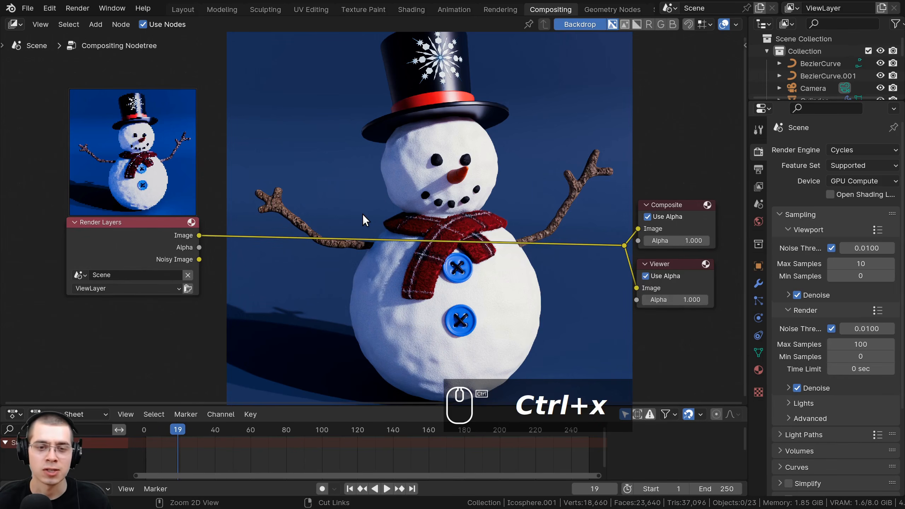
key("ctrl+z")
key("ctrl+x")
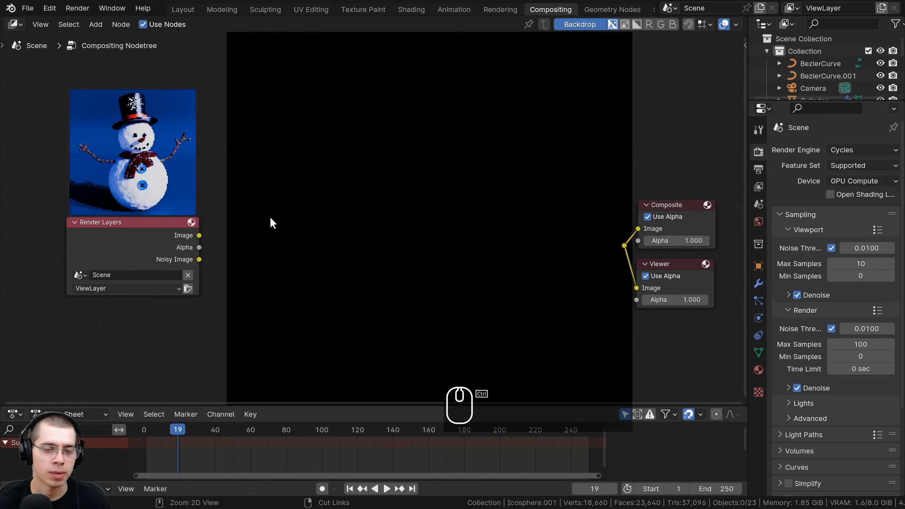
key("ctrl+z")
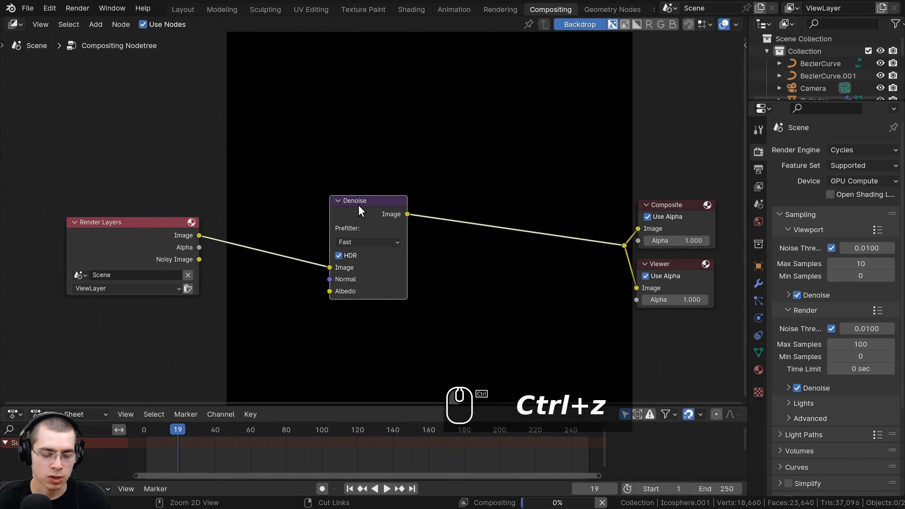
key("ctrl+x")
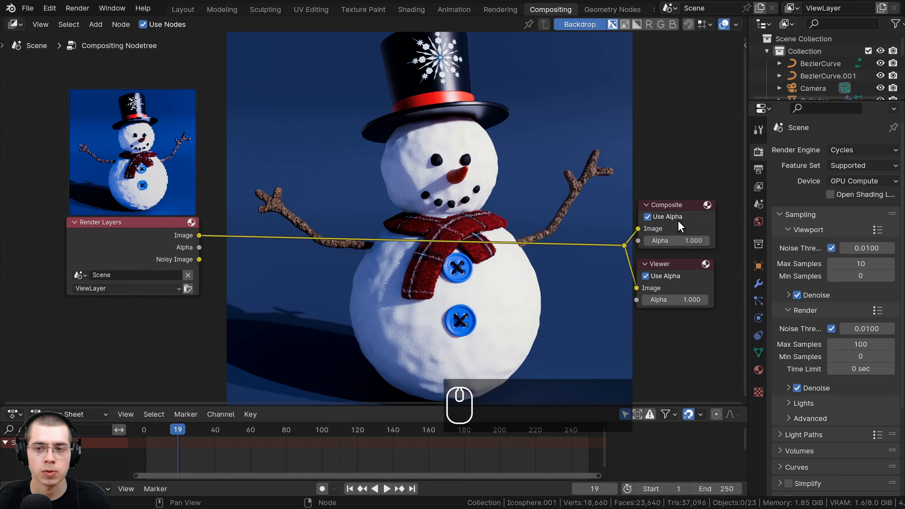
middle_click_drag(415, 229, 411, 239)
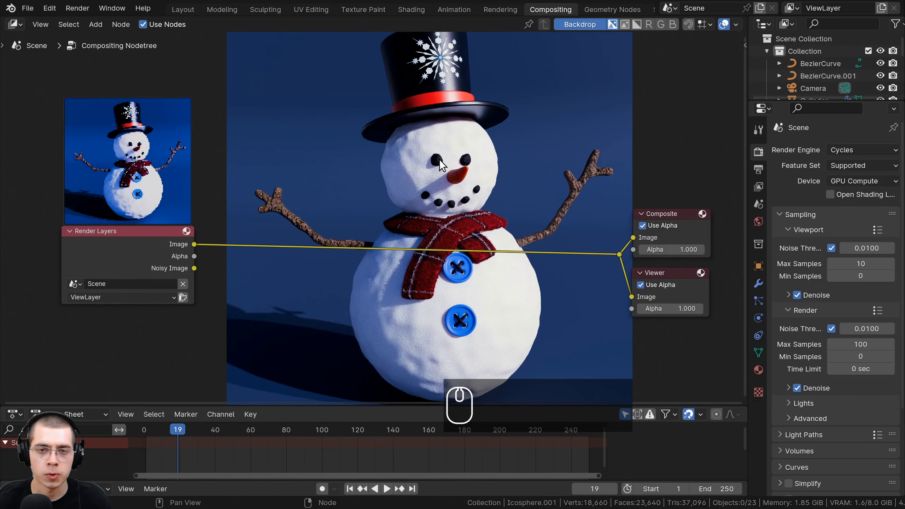
- Add a Transform node and insert it on the link between Render Layers and the reroute point
key("shift+a")
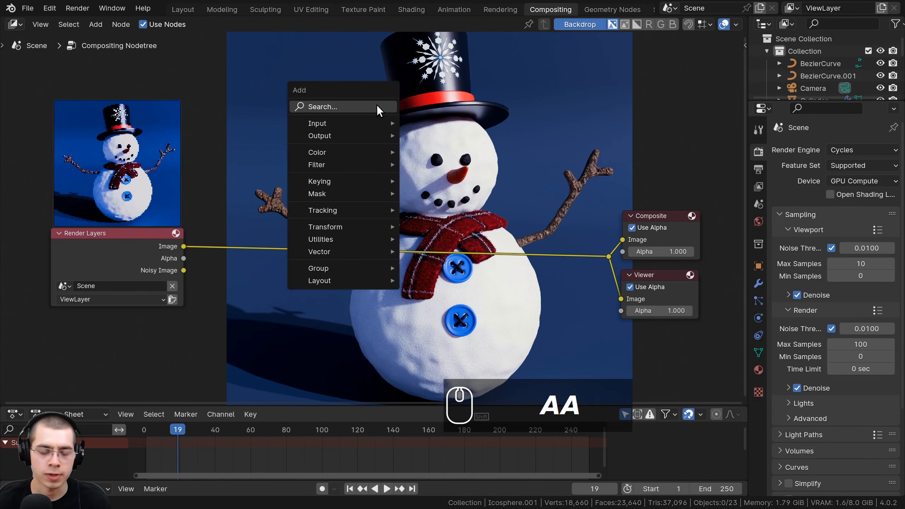
left_click(376, 104)
type("tra")
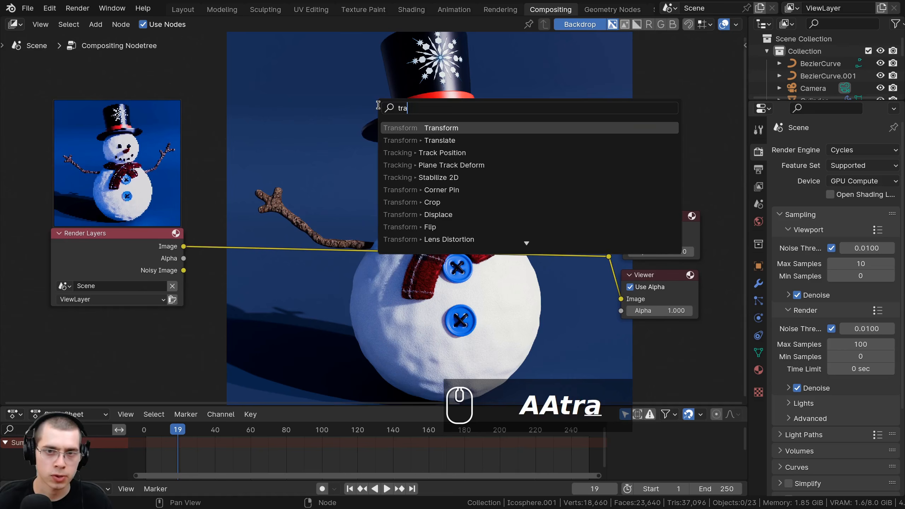
left_click(445, 128)
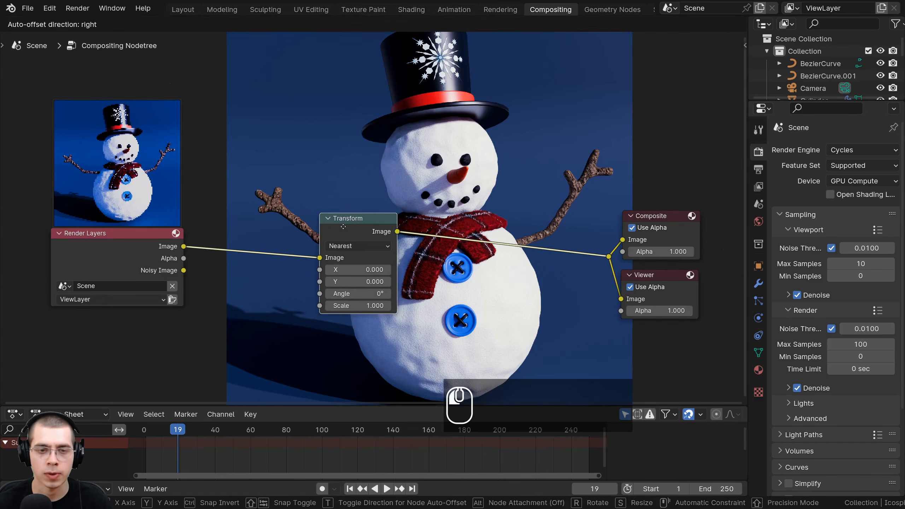
left_click(343, 226)
- Try out the Transform node's X, Y, Angle and Scale values on the backdrop image, cancelling each change
left_click_drag(346, 272, 366, 306)
right_click(364, 273)
right_click(350, 285)
right_click(352, 295)
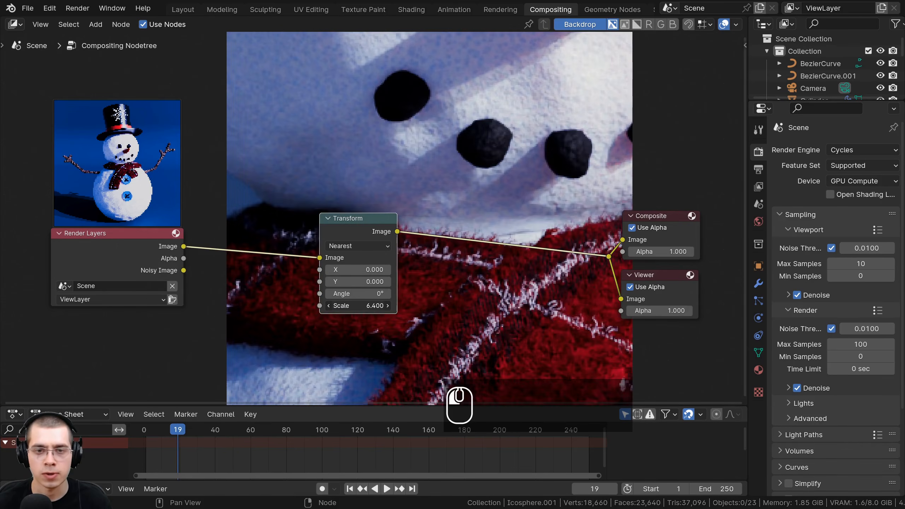
right_click(365, 305)
- Set the Transform node's Scale to 2.3 and shift the node slightly closer to Render Layers
left_click_drag(351, 222, 345, 225)
left_click_drag(353, 306, 358, 306)
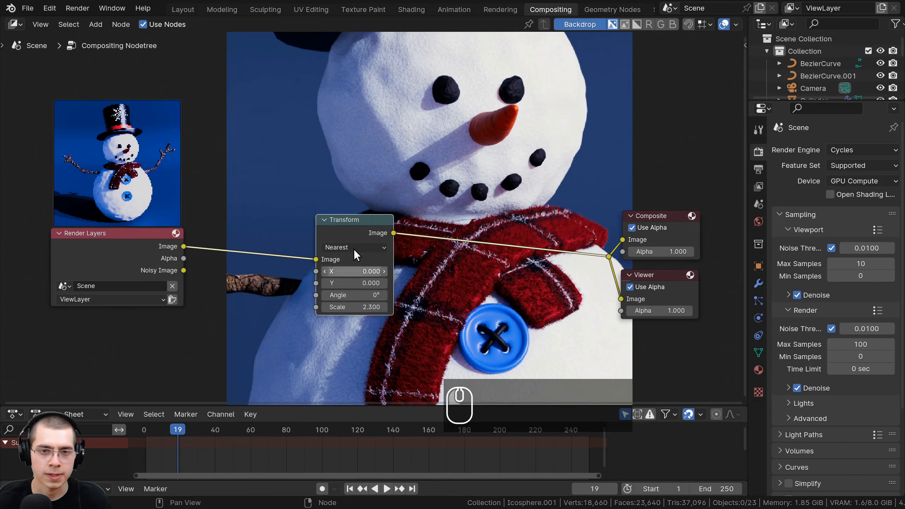
mouse_move(361, 228)
left_mouse_down()
mouse_move(340, 228)
mouse_move(354, 216)
left_mouse_up()
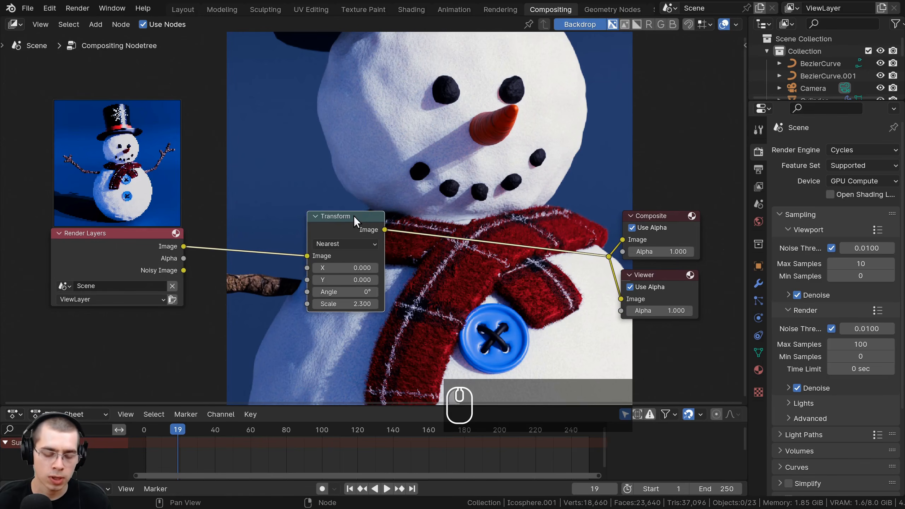
- Mute the Transform node so the backdrop bypasses its scaling
key("m")
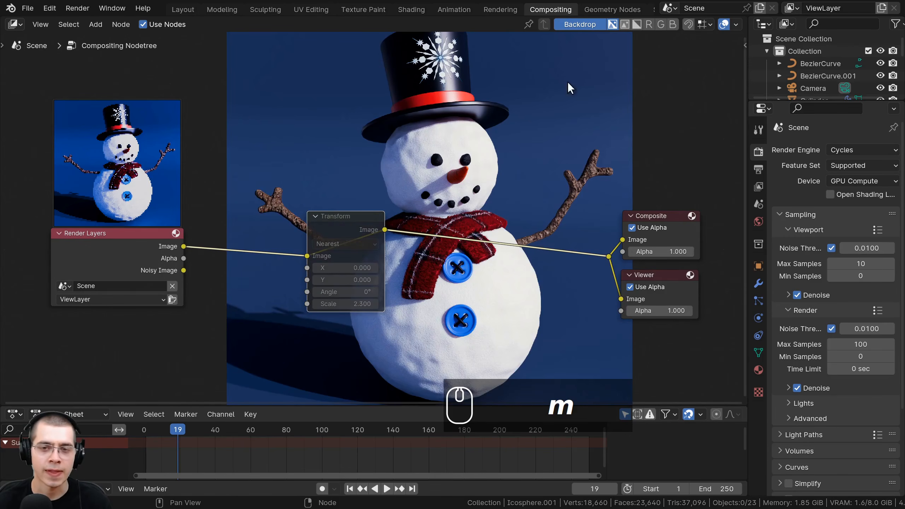
scroll(332, 232, "up", 4)
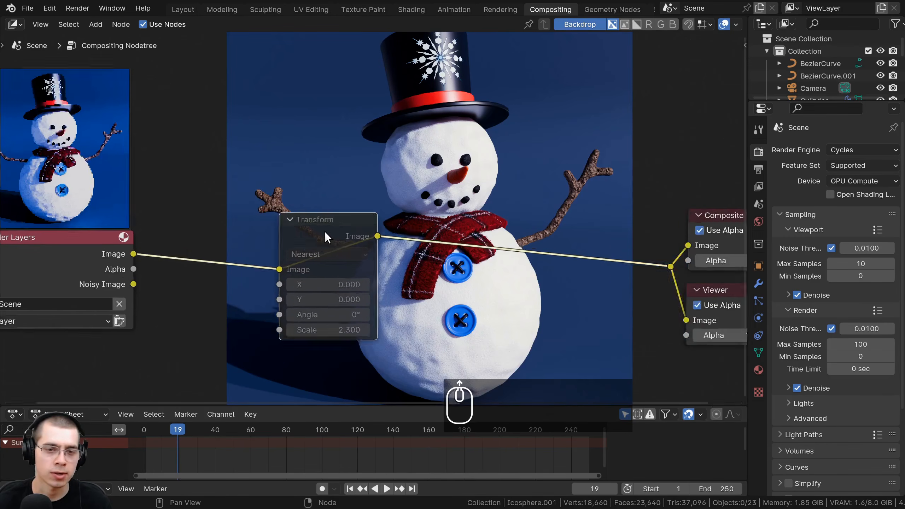
middle_click_drag(401, 212, 387, 216)
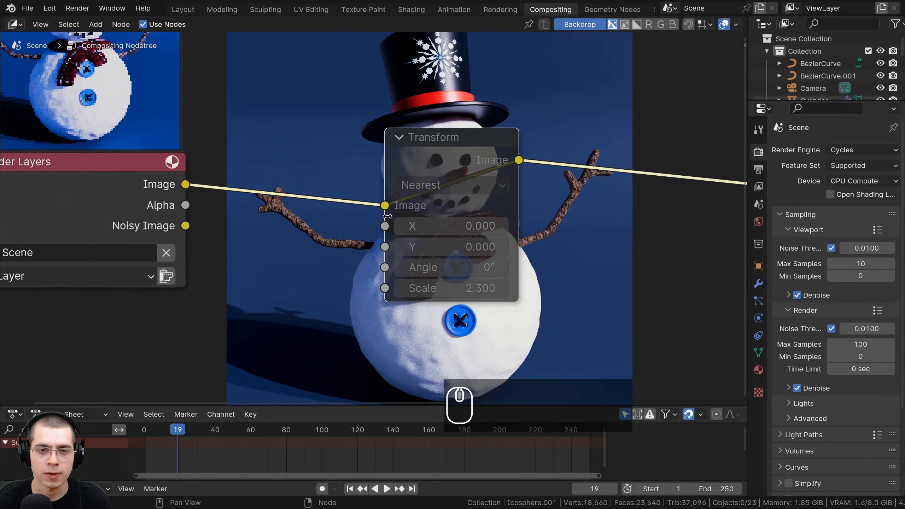
middle_click_drag(351, 179, 107, 219)
scroll(235, 234, "down", 6)
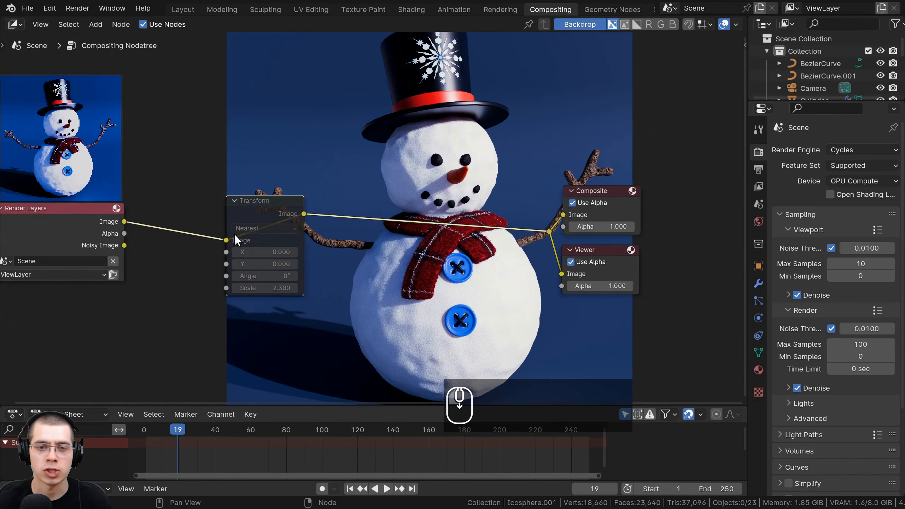
- Toggle the Transform node's mute repeatedly to compare the original and scaled image, ending with the node unmuted
key("m")
key("m")
key("m")
key("m")
key("m")
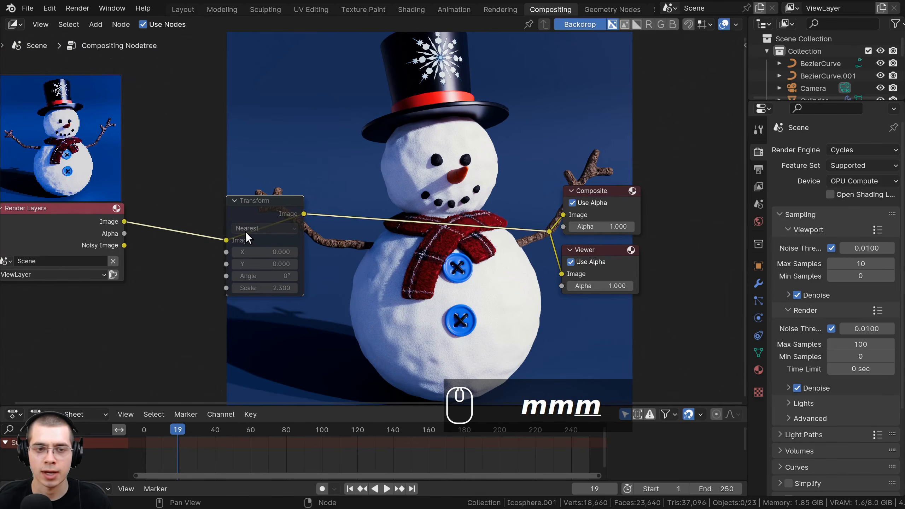
key("m")
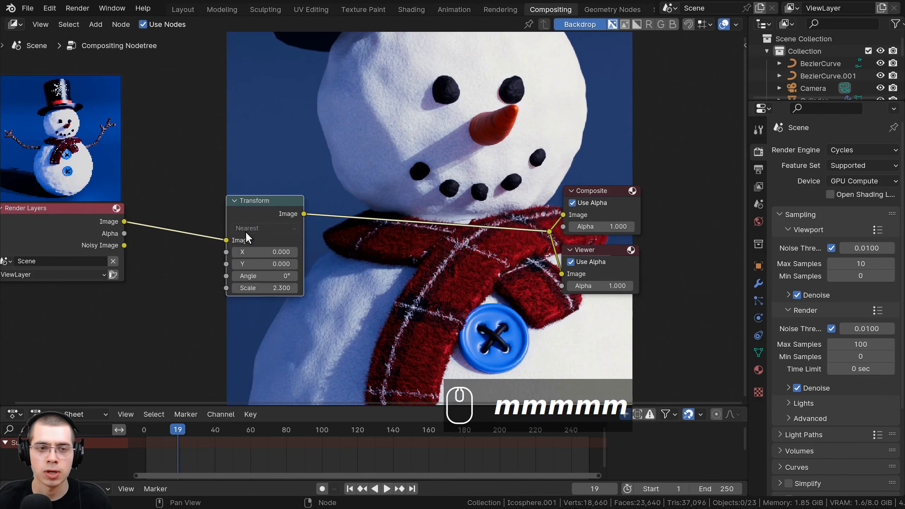
- Move the Transform node away from Render Layers and delete it, keeping the Render Layers image linked to the reroute point
left_click_drag(275, 207, 312, 209)
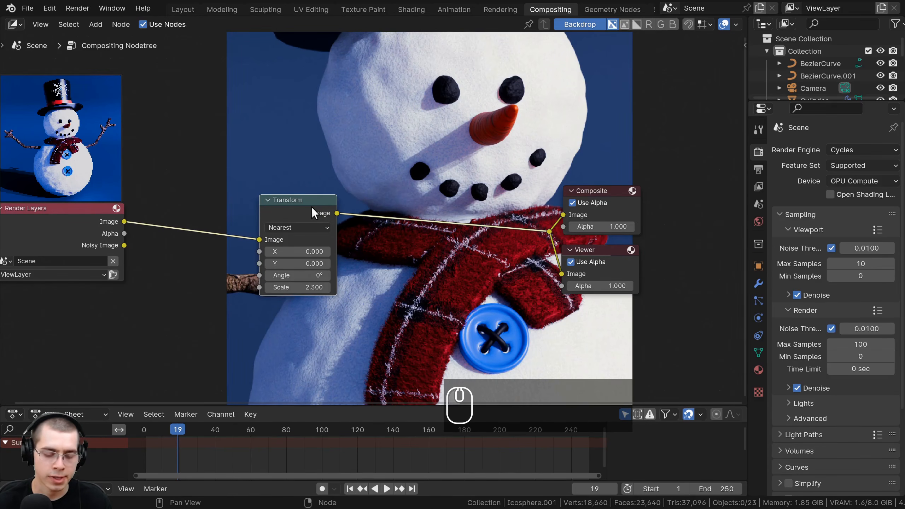
middle_click_drag(337, 201, 348, 205)
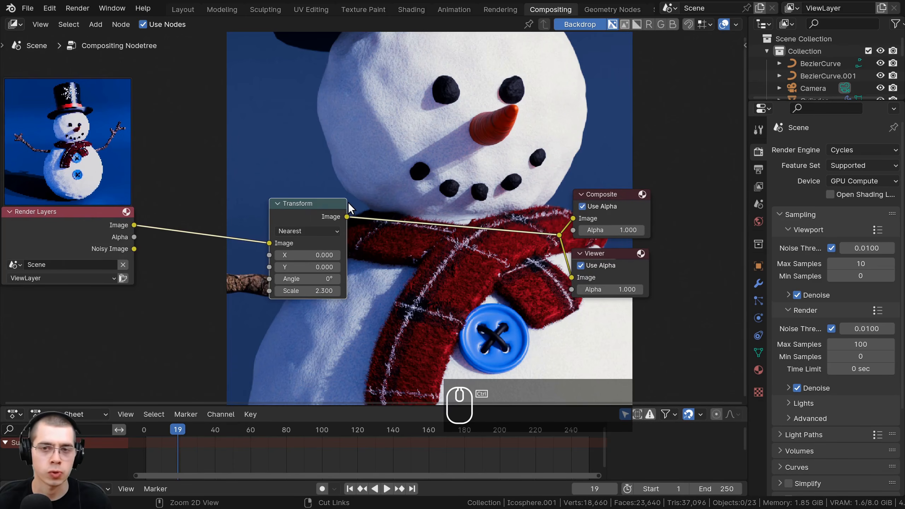
key("ctrl+x")
key("Home")
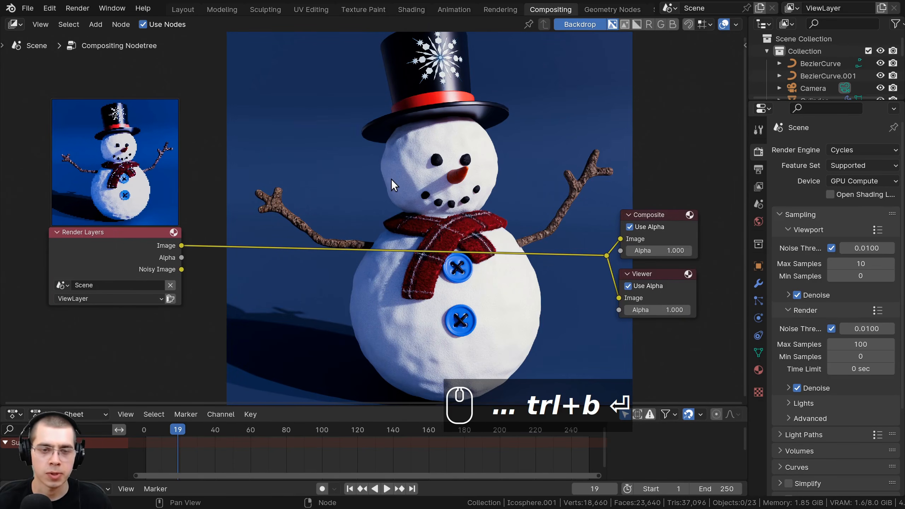
- Add a Lens Distortion node and insert it on the link between Render Layers and the reroute point
key("shift+a")
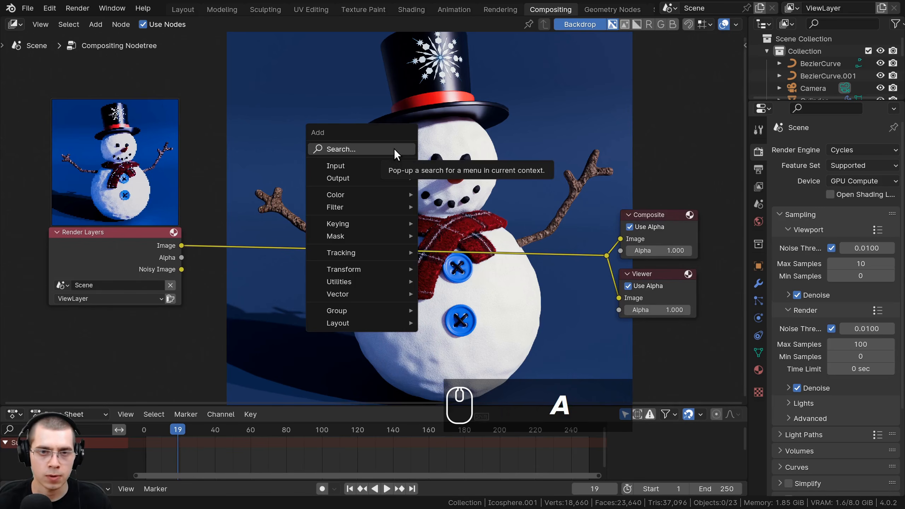
left_click(394, 149)
type("len")
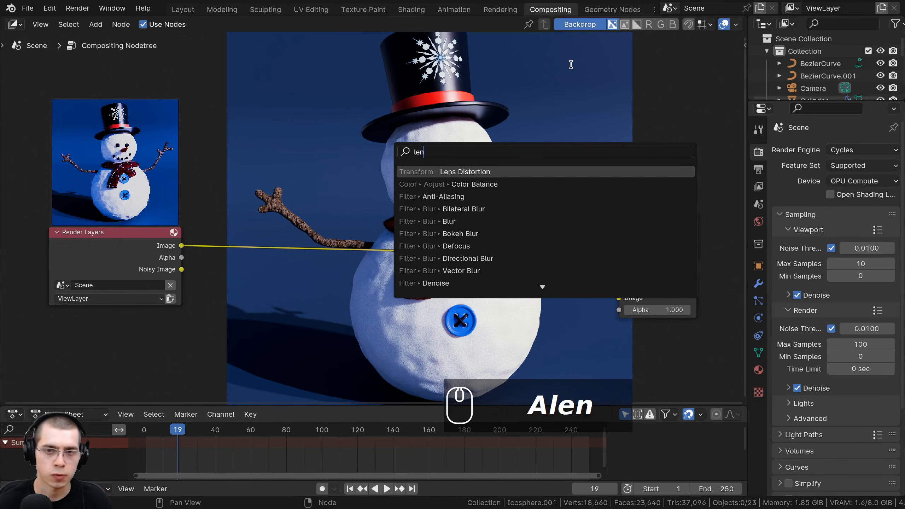
left_click(465, 171)
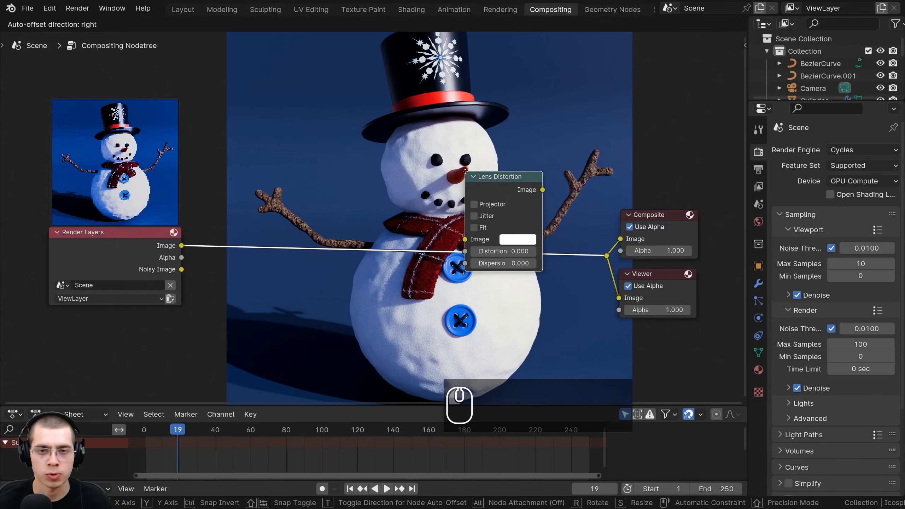
left_click(343, 206)
- Try a Distortion of 0.1 and other amounts on the Lens Distortion node, and reset Distortion to 0
left_click(385, 285)
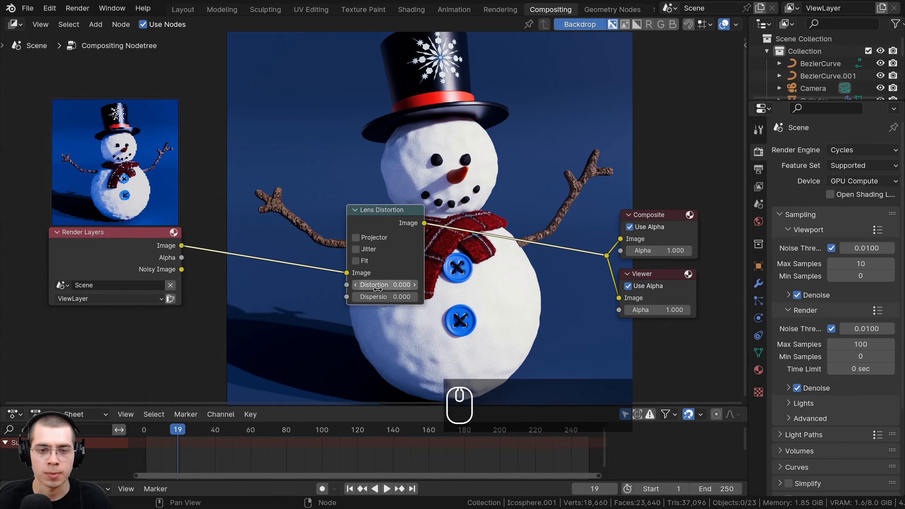
type("0.1")
key("Return")
left_click_drag(385, 285, 392, 285, "shift")
key("BackSpace")
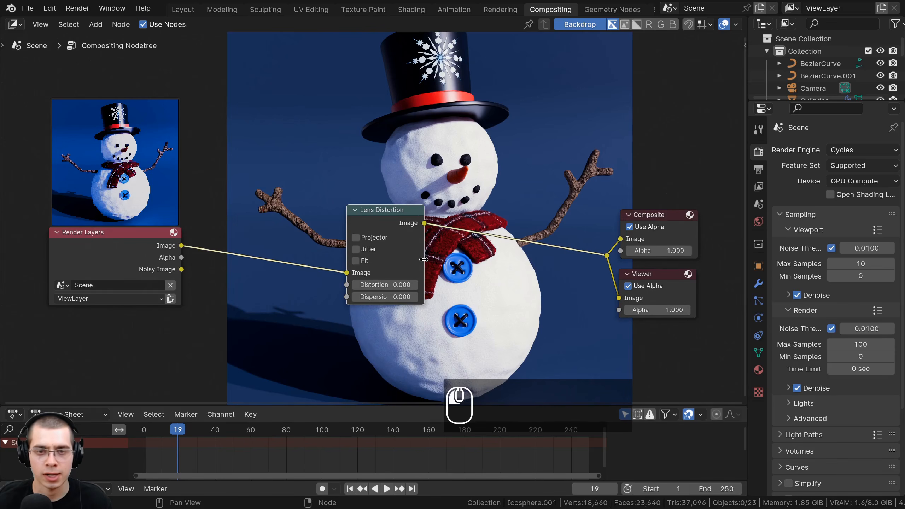
- Widen the Lens Distortion node, set its Dispersion to 0.16 and move it closer to Render Layers
left_click_drag(424, 259, 458, 259)
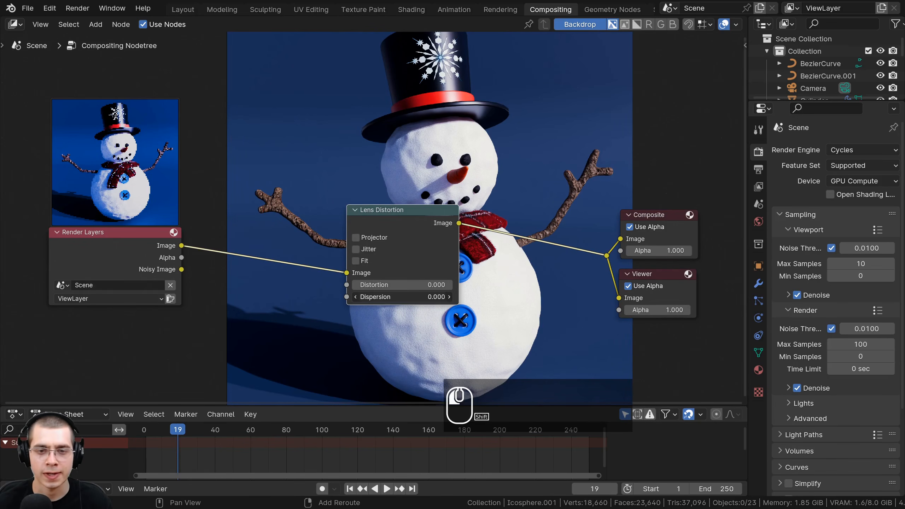
left_click_drag(402, 296, 414, 297, "shift")
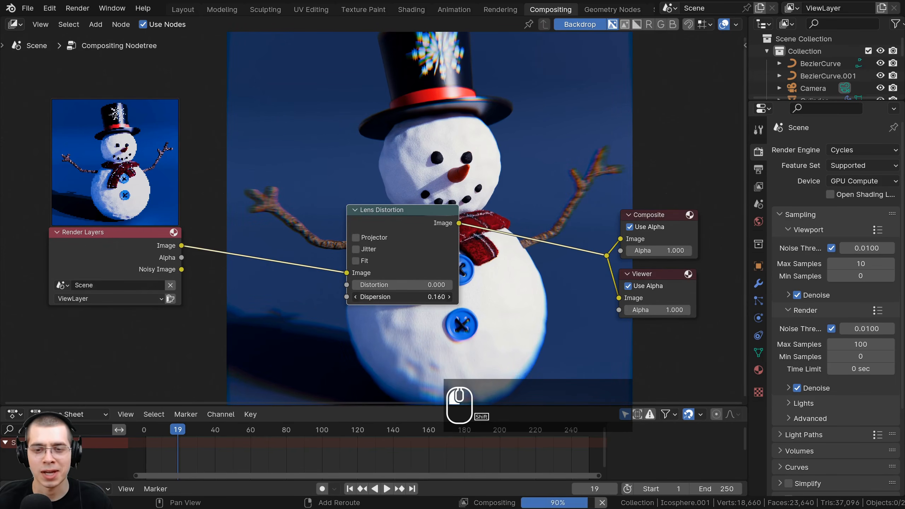
left_click_drag(402, 222, 348, 228)
middle_click_drag(412, 165, 407, 195)
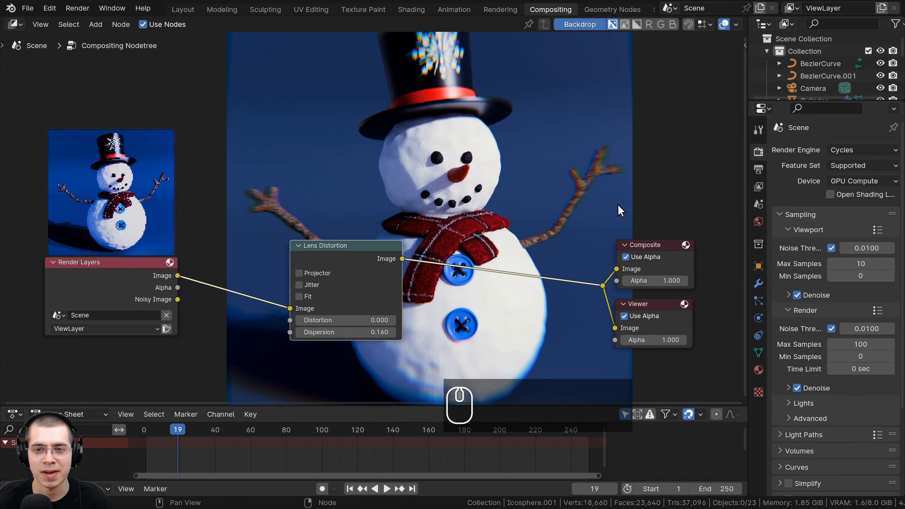
middle_click_drag(619, 211, 624, 175)
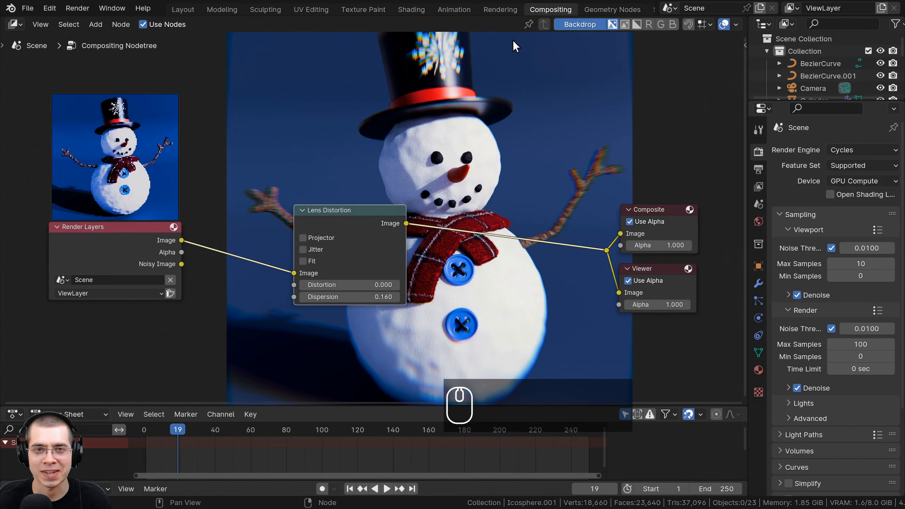
- Compare Dispersion values of 0.33 and 0.01 on the Lens Distortion node, and settle on 0.1
left_click_drag(360, 297, 368, 297)
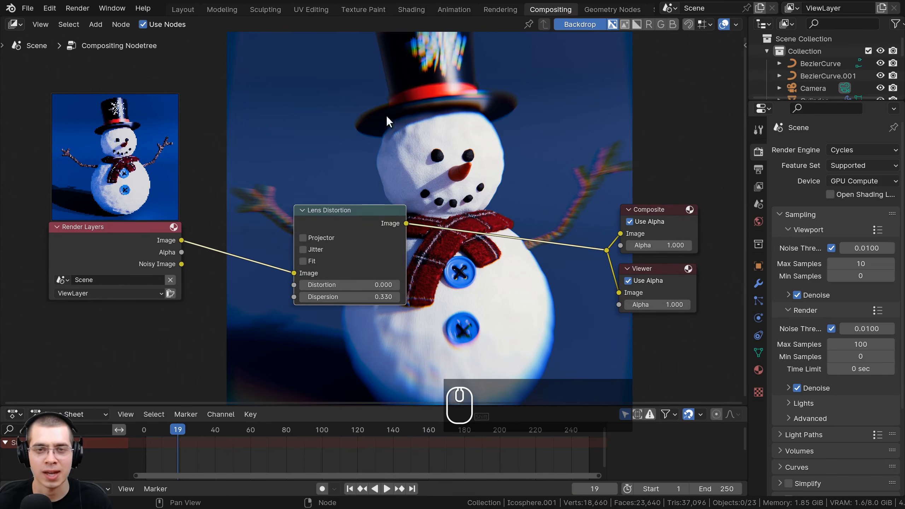
double_click(343, 298)
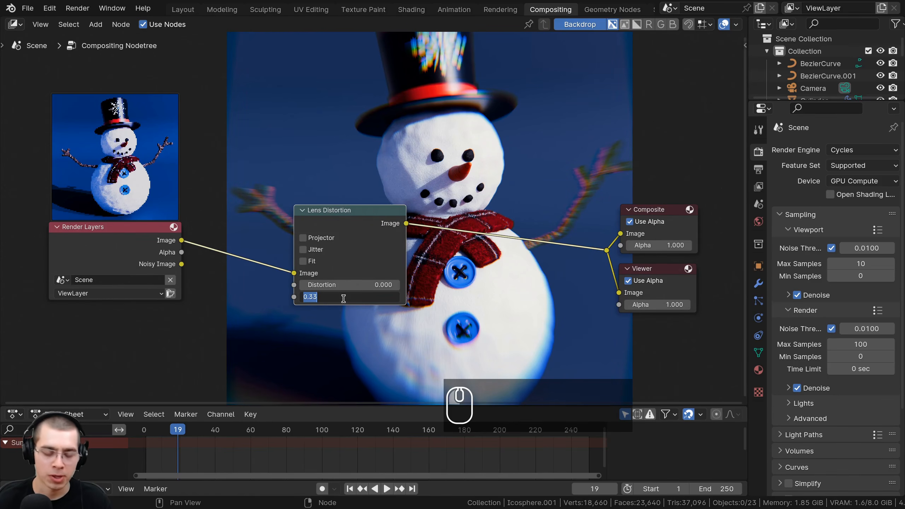
type(".01")
key("Return")
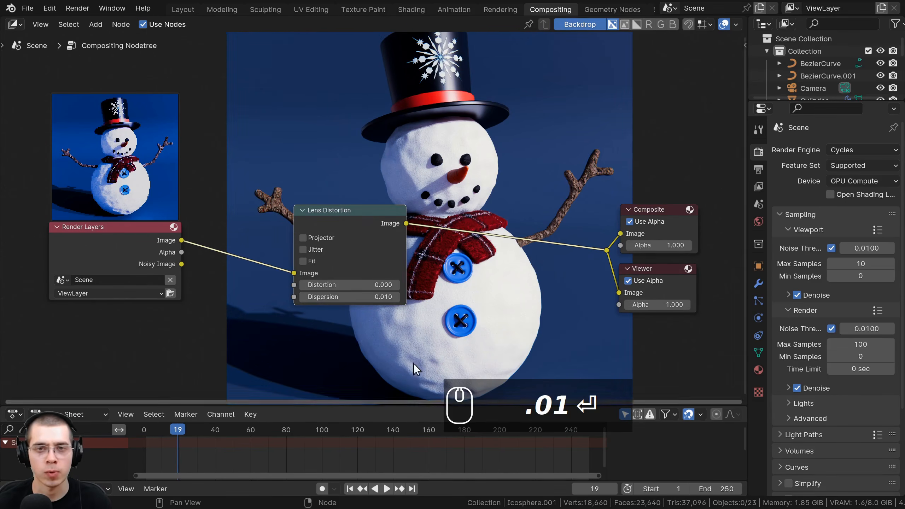
middle_click_drag(413, 277, 401, 303)
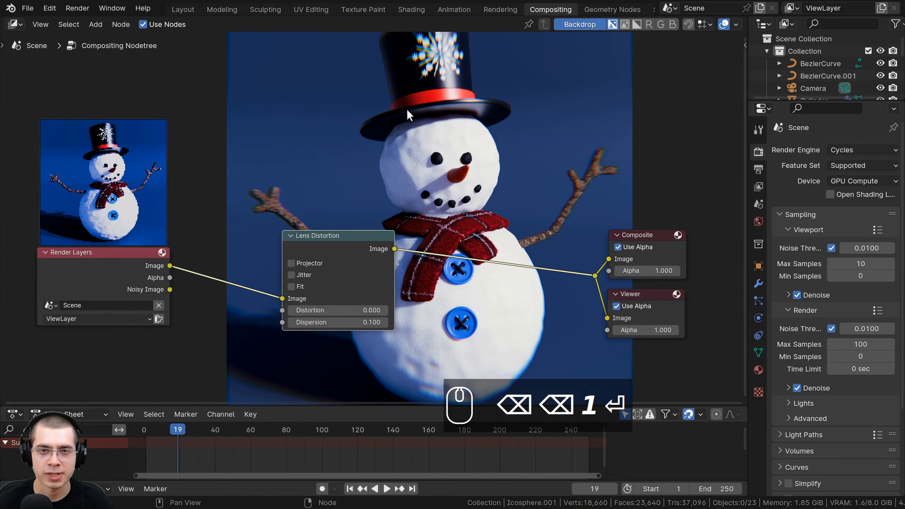
middle_click_drag(397, 170, 389, 231)
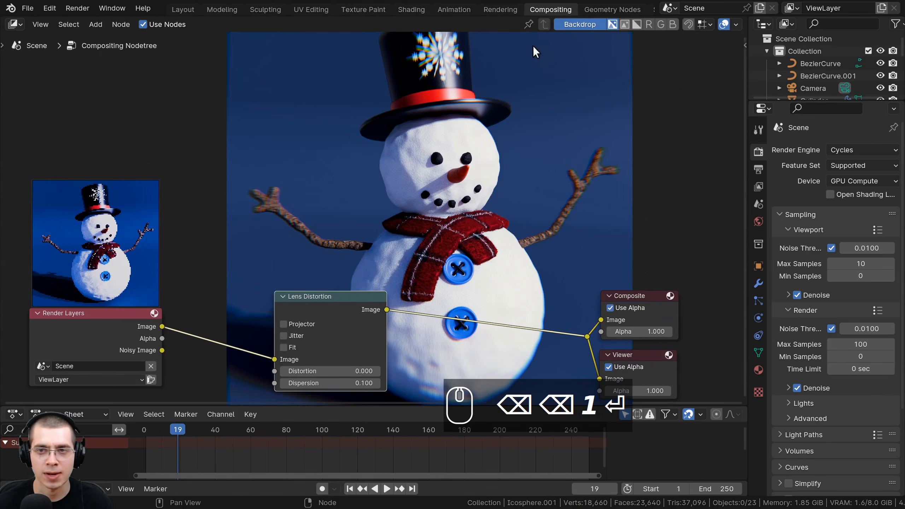
- Delete the Lens Distortion node while keeping the Render Layers image linked to the reroute point
middle_click_drag(337, 287, 341, 221)
mouse_move(331, 238)
left_mouse_down()
mouse_move(299, 259)
mouse_move(348, 241)
left_mouse_up()
key("ctrl+x")
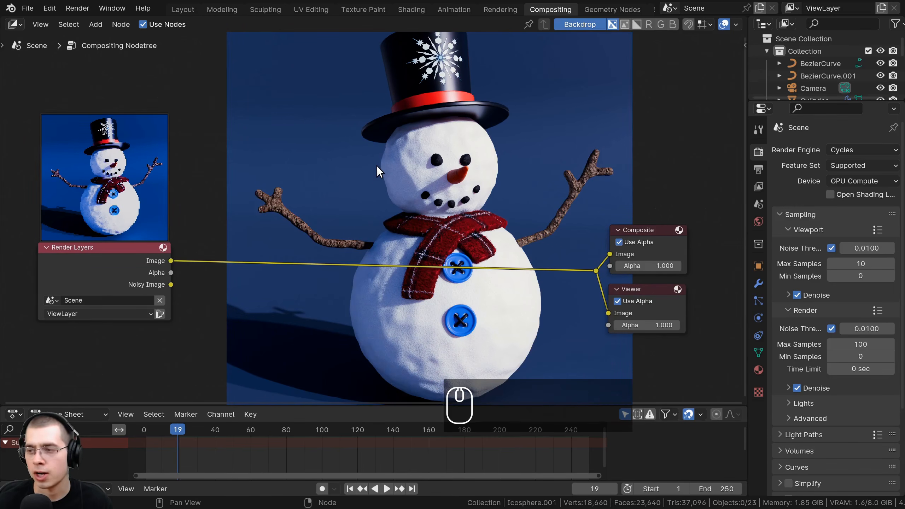
- Add a Hue/Saturation/Value node and insert it on the link between Render Layers and the reroute point
key("shift+a")
left_click(419, 154)
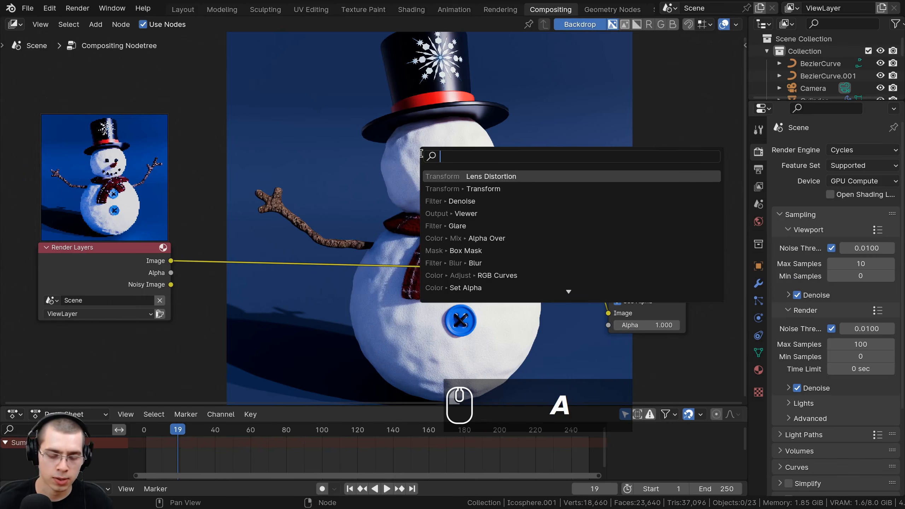
type("hue")
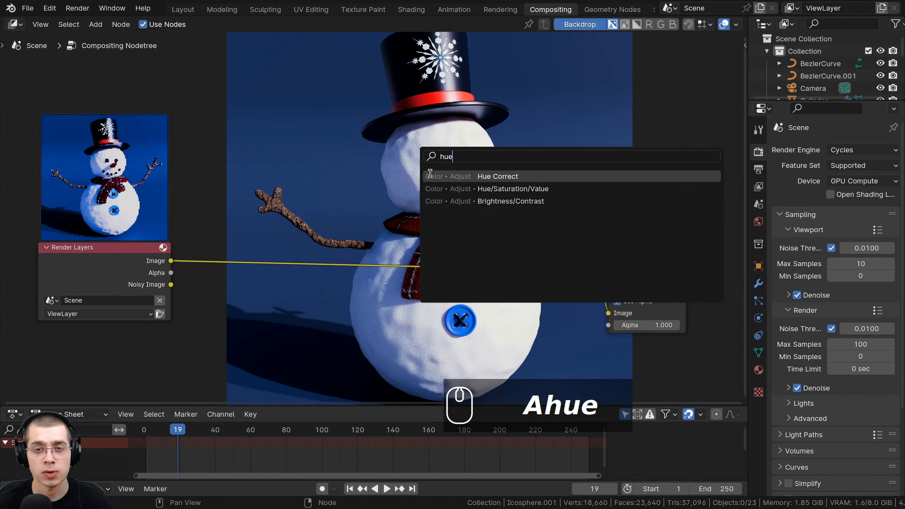
left_click(440, 191)
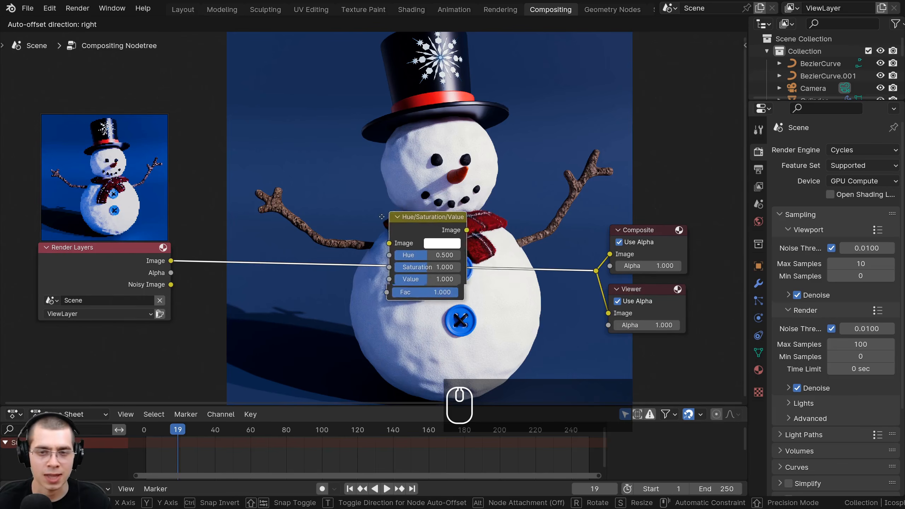
left_click(365, 234)
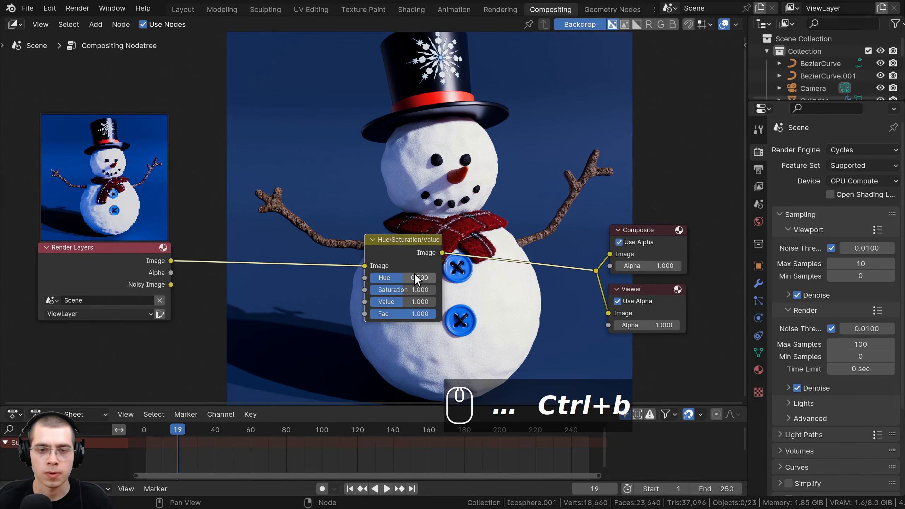
- Try out the node's Hue, Saturation and Value amounts, cancelling each change, and shift the node slightly closer to Render Layers
left_click_drag(403, 277, 423, 302)
right_click(369, 290)
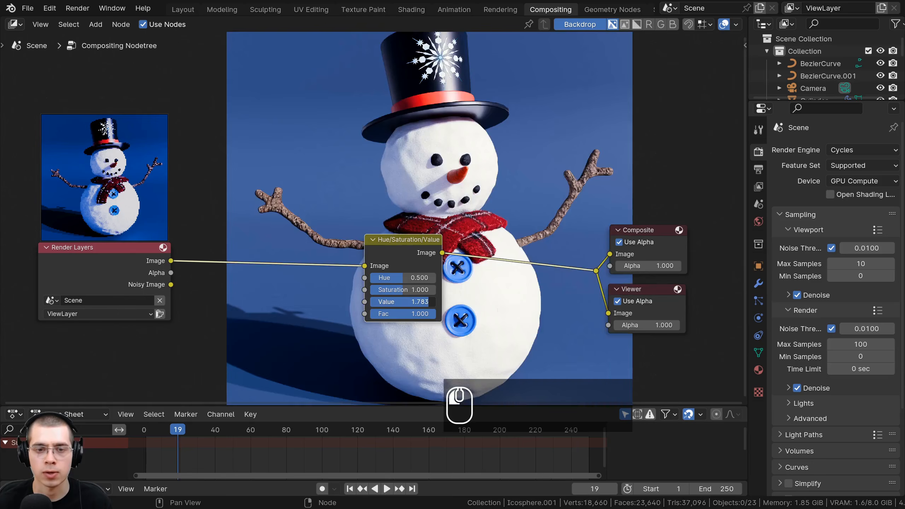
right_click(423, 302)
left_click_drag(383, 245, 377, 246)
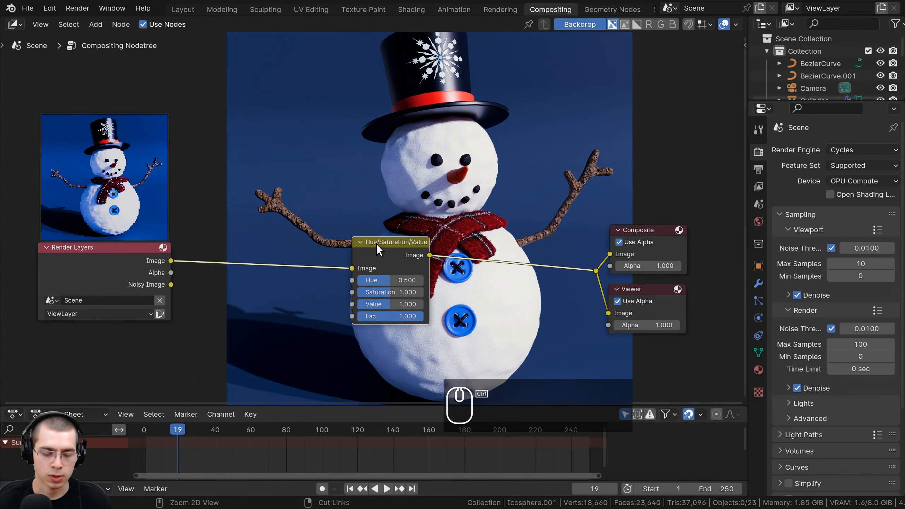
- Delete the Hue/Saturation/Value node while keeping the Render Layers image linked to the reroute point
key("ctrl+x")
middle_click_drag(379, 239, 399, 182)
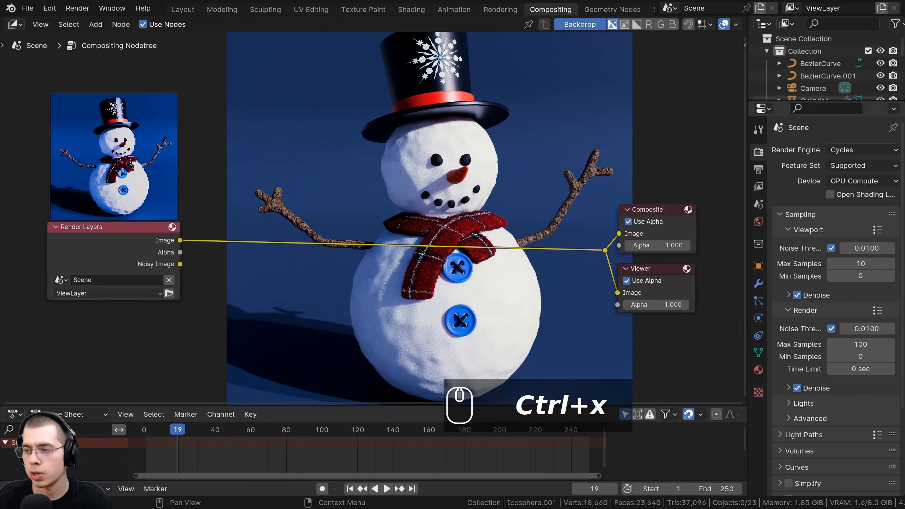
scroll(400, 181, "down", 1)
scroll(403, 180, "up", 2)
- Add an RGB Curves node and insert it on the link between Render Layers and the reroute point
key("shift+a")
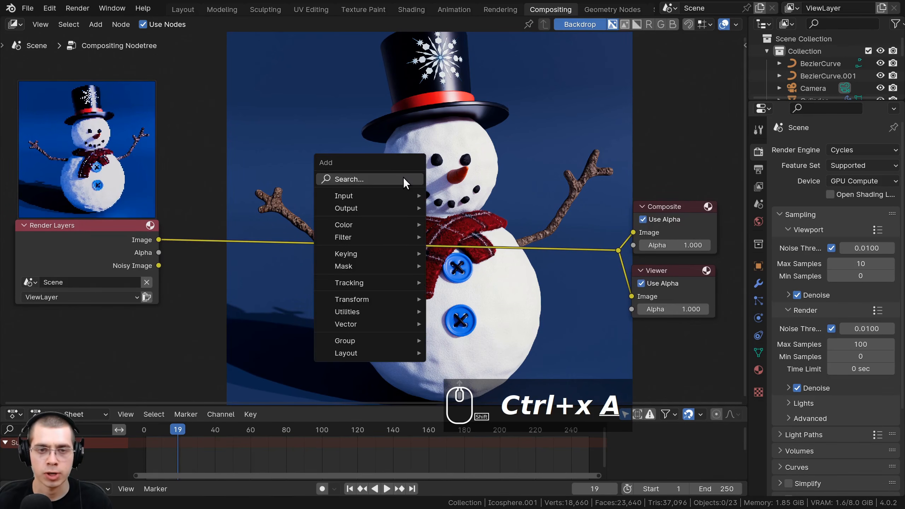
left_click(403, 176)
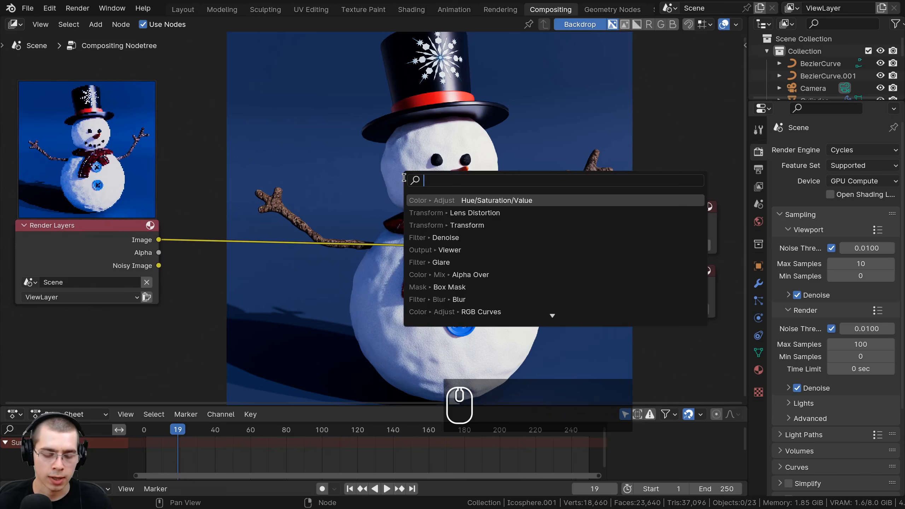
type("rgb")
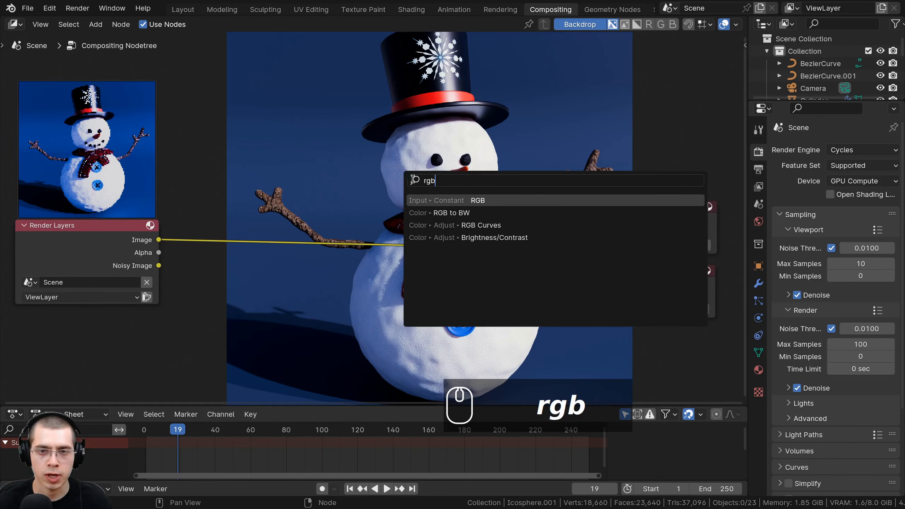
left_click(448, 227)
left_click(502, 203)
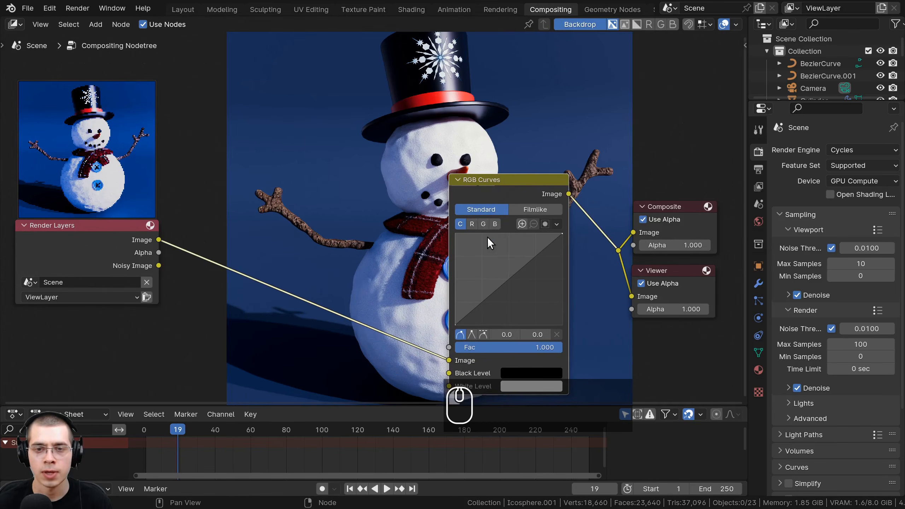
scroll(487, 237, "up", 1)
left_click_drag(60, 163, 58, 204)
left_click_drag(556, 82, 599, 88)
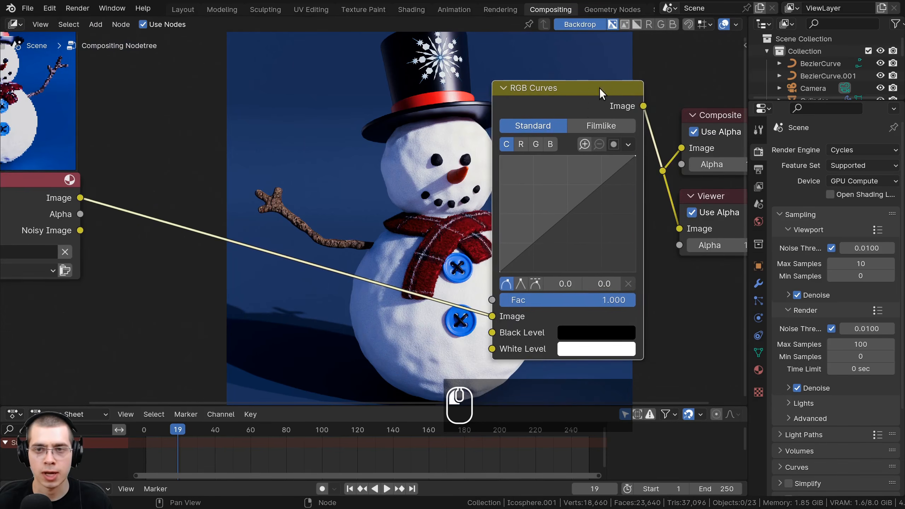
middle_click_drag(585, 185, 638, 184)
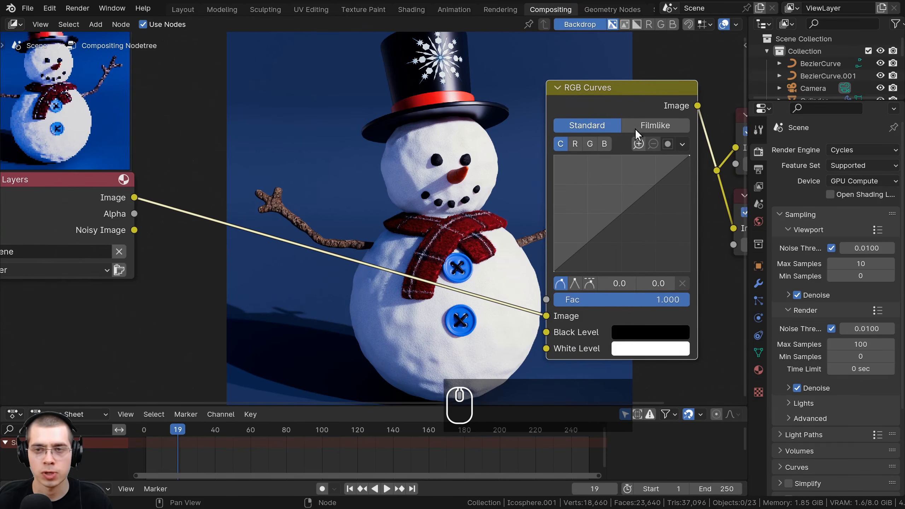
- Shape the combined RGB curve into an S, with an upper point at about 0.5, 0.6 and a lower one at 0.3, 0.3
left_click(628, 207)
left_click_drag(627, 210, 628, 183)
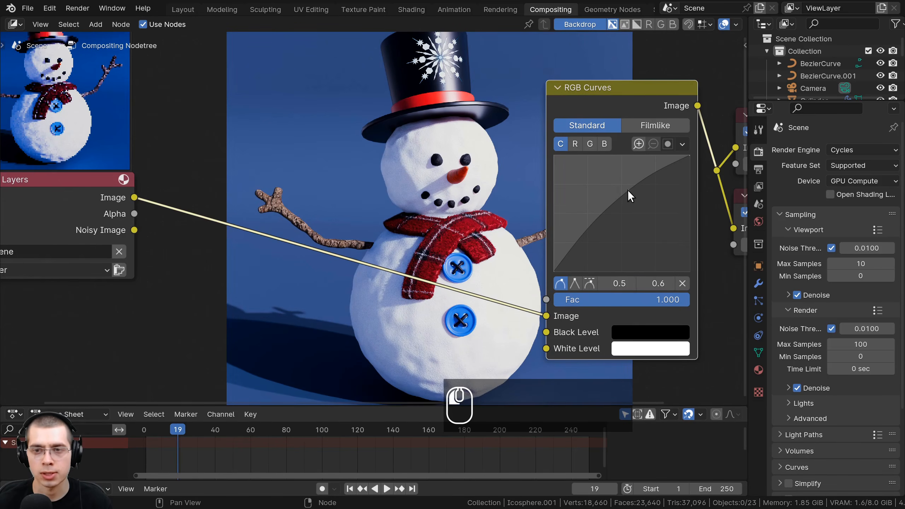
left_click(593, 218)
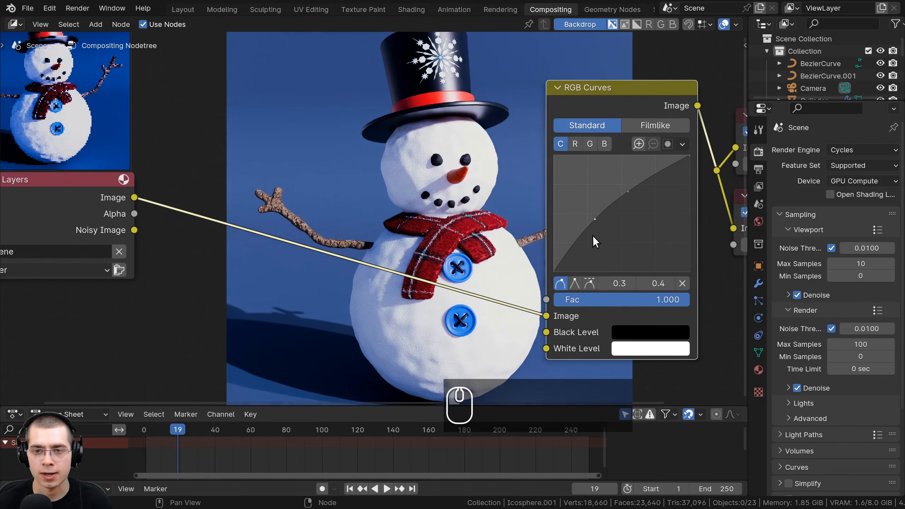
left_click_drag(596, 222, 597, 229)
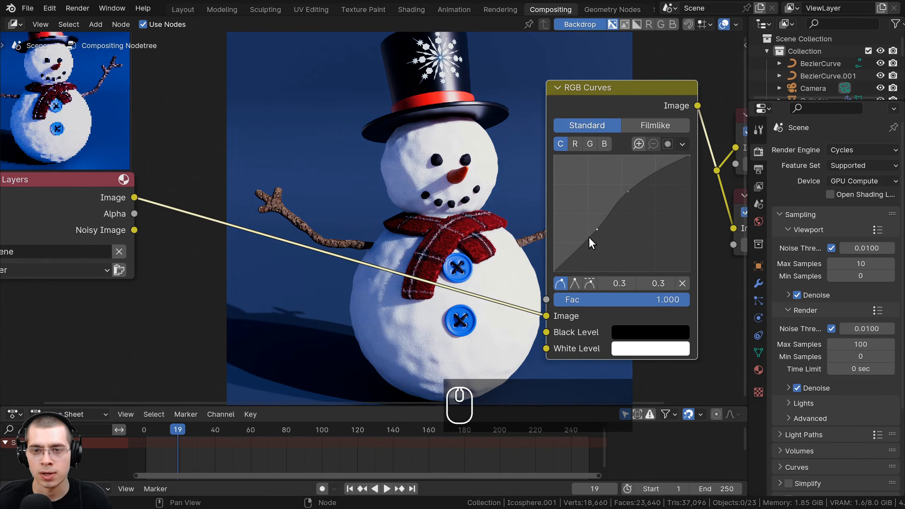
- Shift the RGB Curves node slightly, then mute and unmute it to compare the render with and without the contrast curve
mouse_move(625, 107)
left_mouse_down()
mouse_move(619, 119)
mouse_move(619, 97)
left_mouse_up()
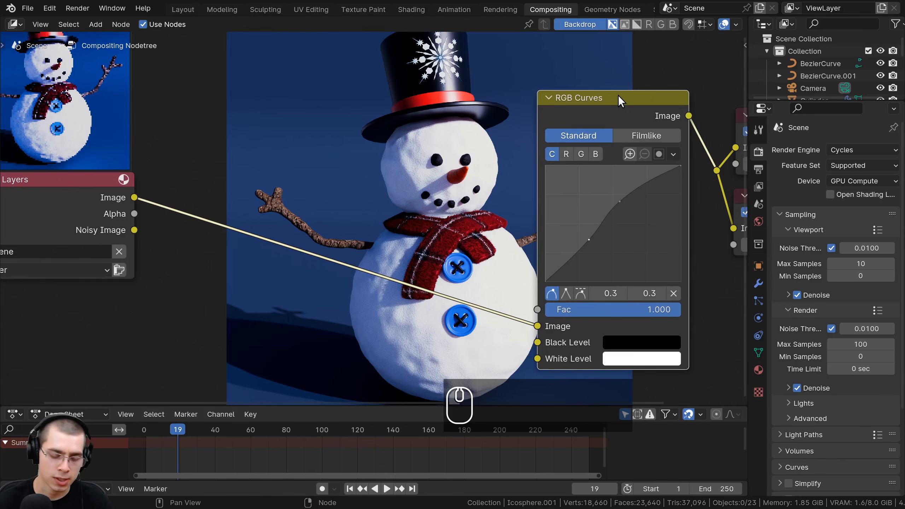
key("m")
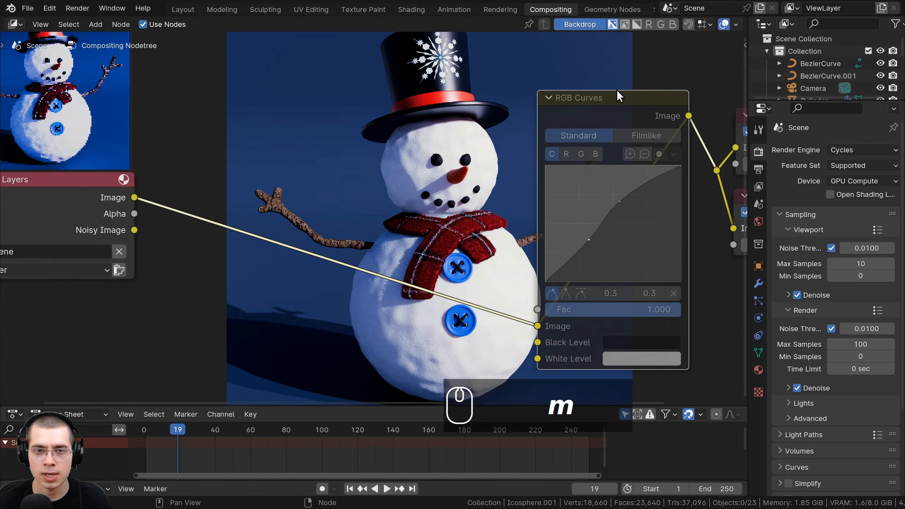
key("m")
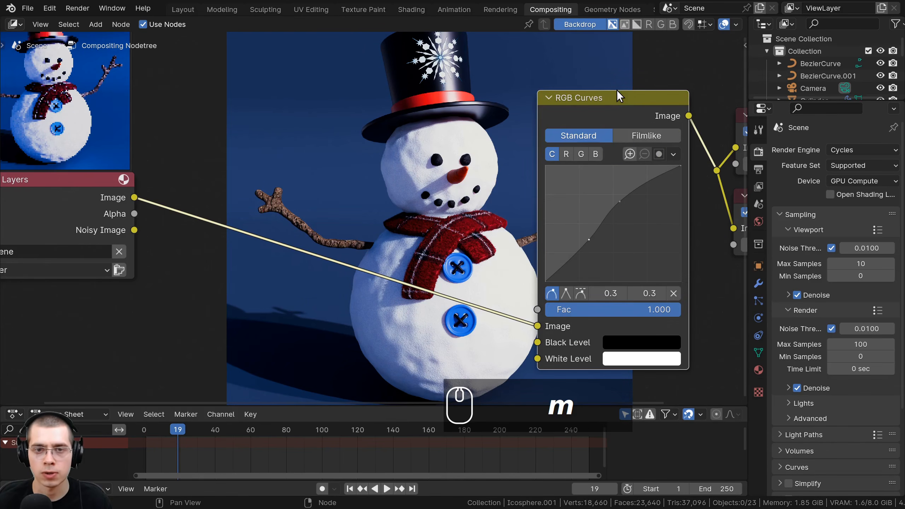
- Delete the RGB Curves node while keeping the Render Layers image linked to the reroute point
key("ctrl+w")
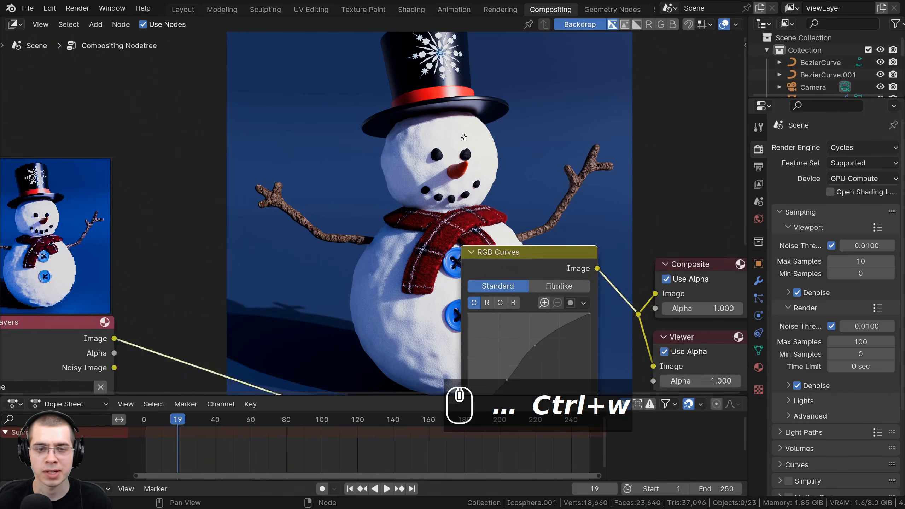
middle_click_drag(474, 275, 464, 137)
left_click_drag(503, 117, 508, 109)
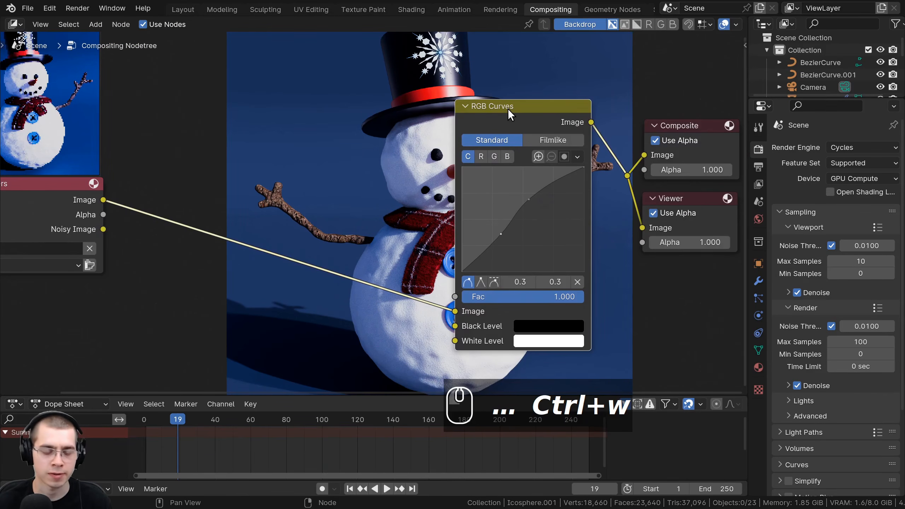
key("ctrl+x")
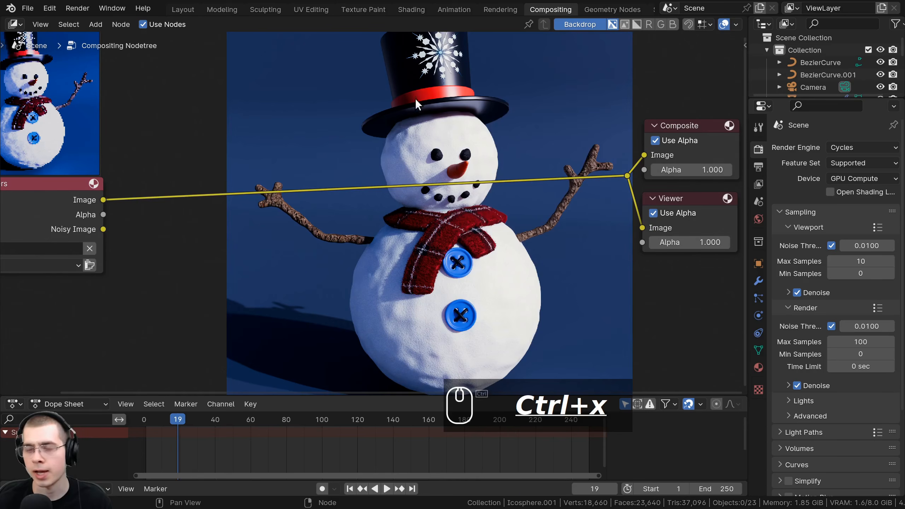
- Add a Brightness/Contrast node and insert it on the link between Render Layers and the reroute point
key("shift+a")
left_click(396, 92)
type("br")
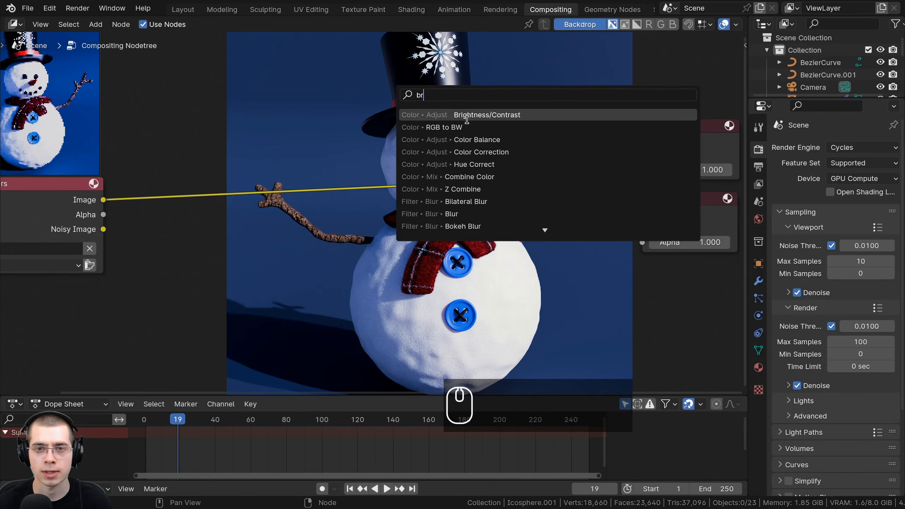
left_click(470, 115)
left_click(477, 159)
middle_click_drag(477, 159, 484, 206)
- Try out the brightness and contrast amounts on the Brightness/Contrast node, cancelling each change
left_click_drag(493, 258, 521, 274)
right_click(493, 257)
right_click(494, 273)
- Delete the Brightness/Contrast node while keeping the Render Layers image linked to the reroute point
left_click_drag(501, 206, 506, 211)
key("ctrl+x")
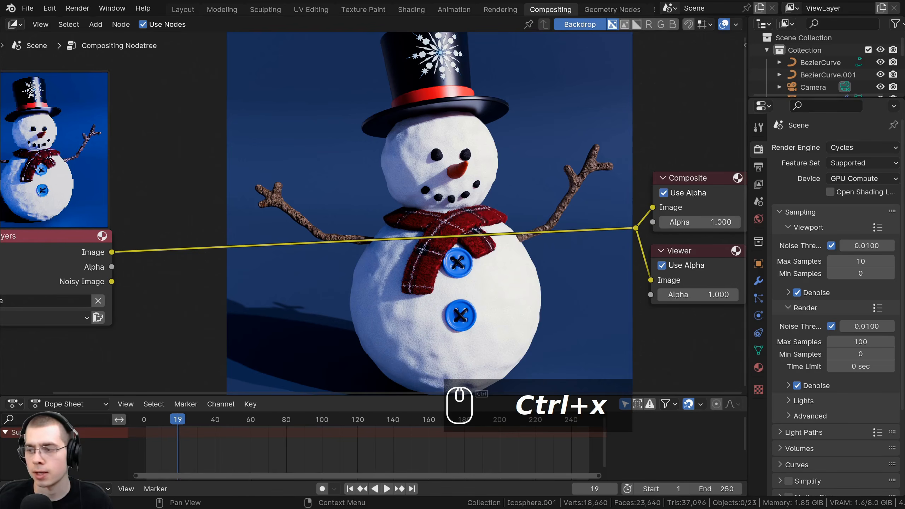
scroll(434, 133, "down", 2)
- Move the Composite and Viewer nodes together with their reroute point to a new spot closer to Render Layers
middle_click_drag(433, 133, 426, 171)
left_click_drag(710, 174, 571, 292)
key("g")
left_click(571, 308)
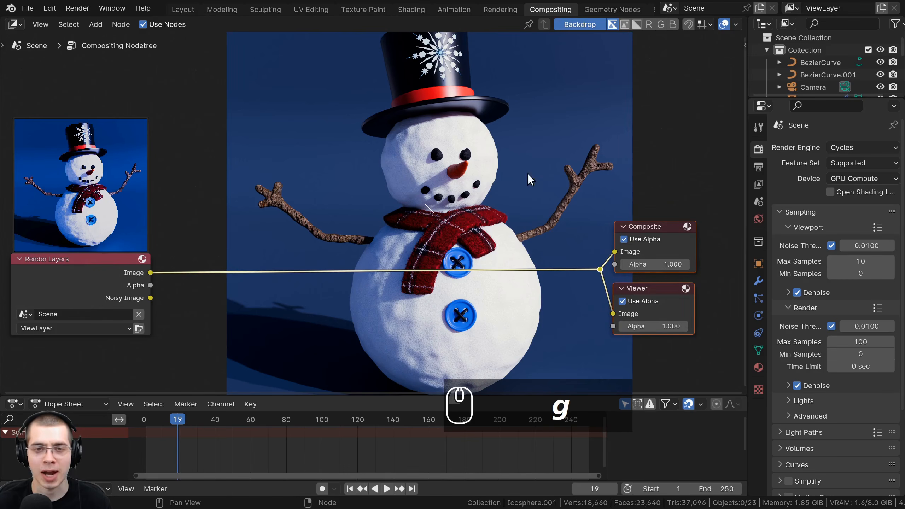
middle_click_drag(437, 143, 449, 128)
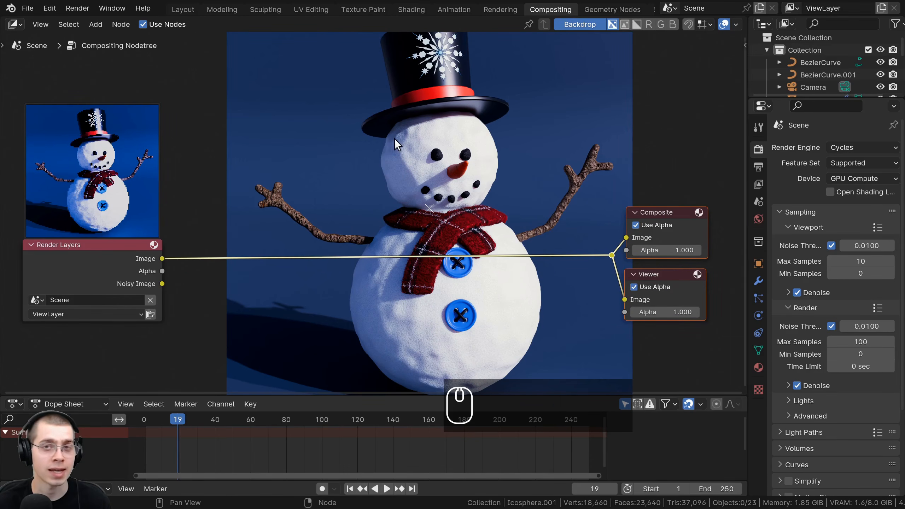
- Add a Glare node and insert it on the link between Render Layers and the reroute point
key("shift+a")
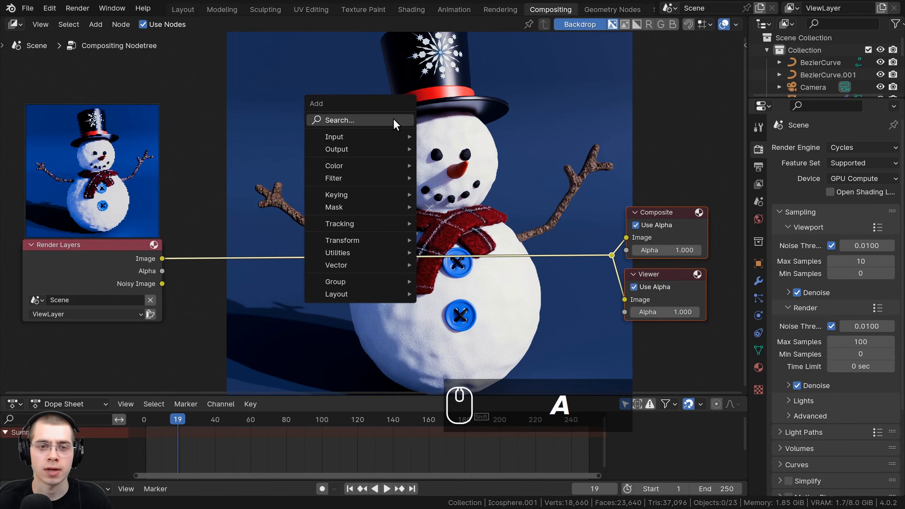
left_click(393, 119)
type("gla")
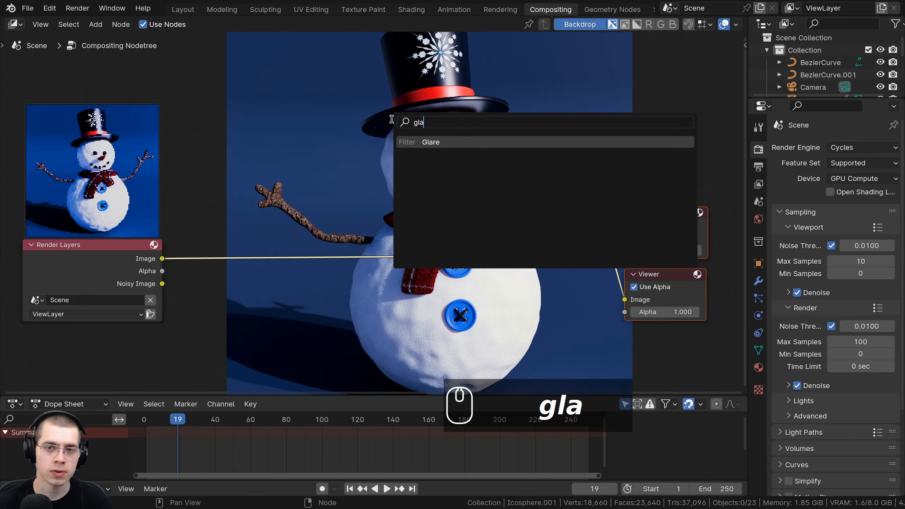
left_click(418, 141)
left_click(478, 254)
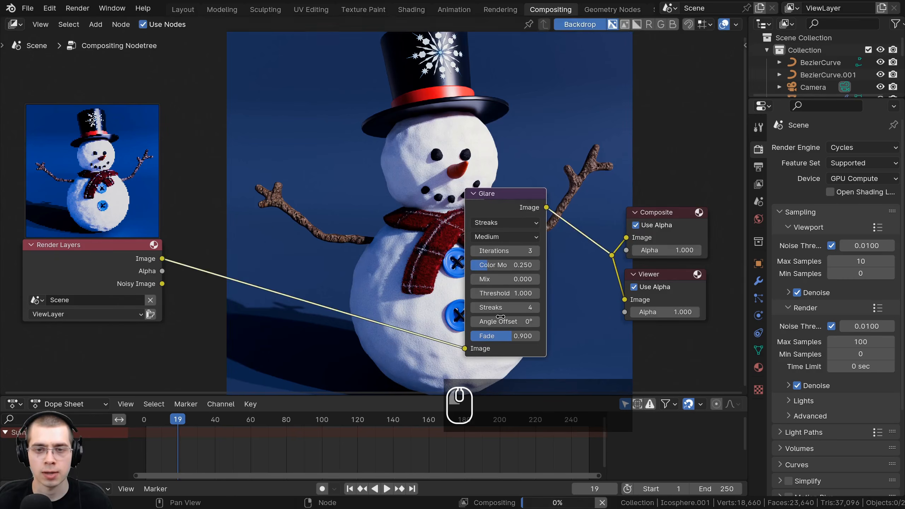
scroll(522, 191, "up", 3)
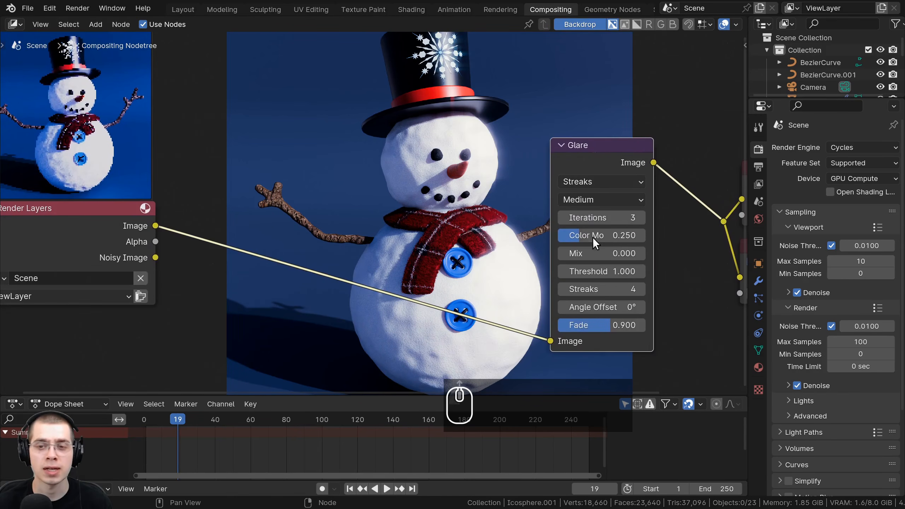
- Compare the High and Low quality settings of the Streaks glare, leaving the quality on Low
left_click(599, 198)
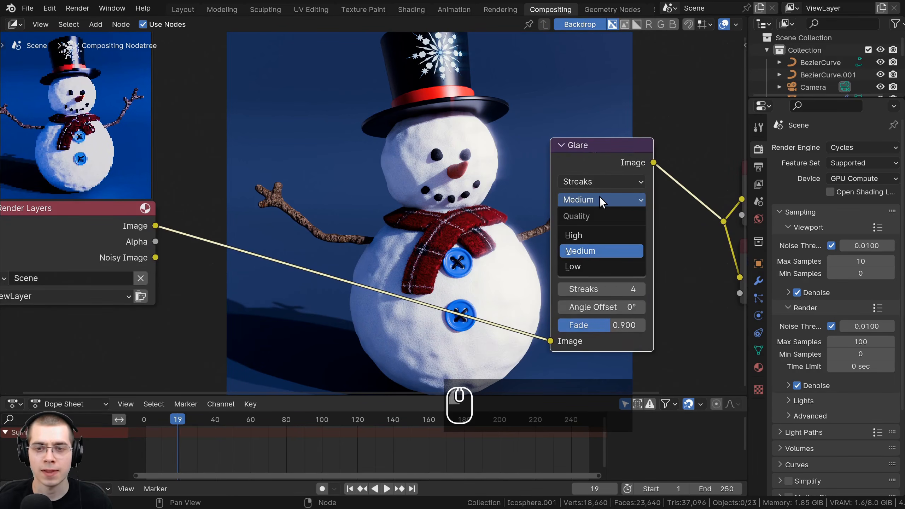
left_click(574, 236)
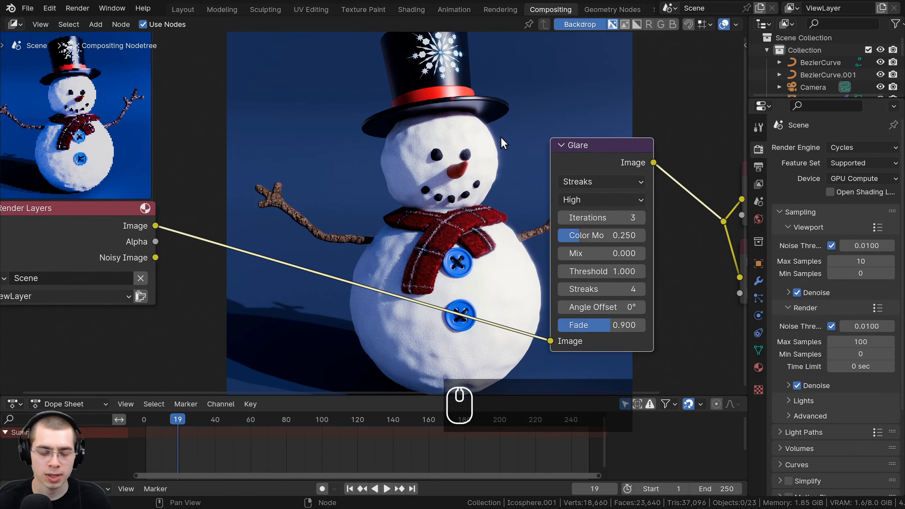
left_click(575, 200)
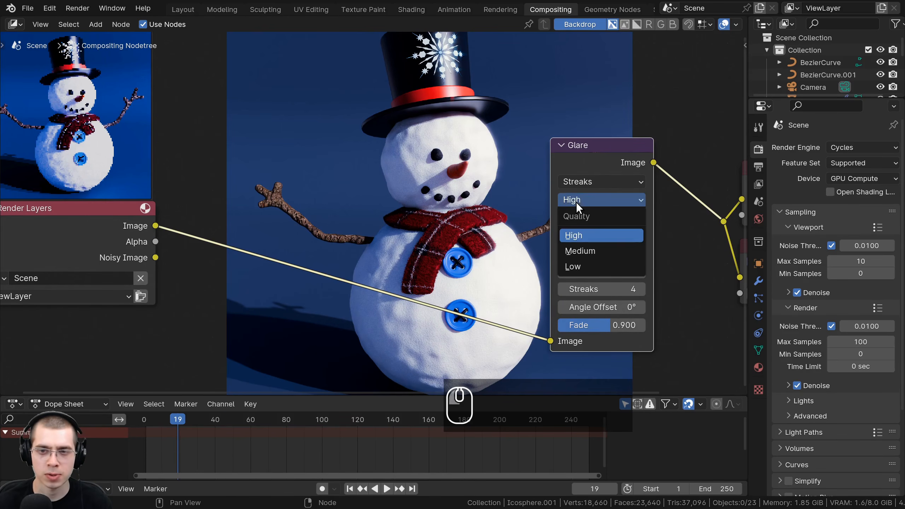
left_click(577, 266)
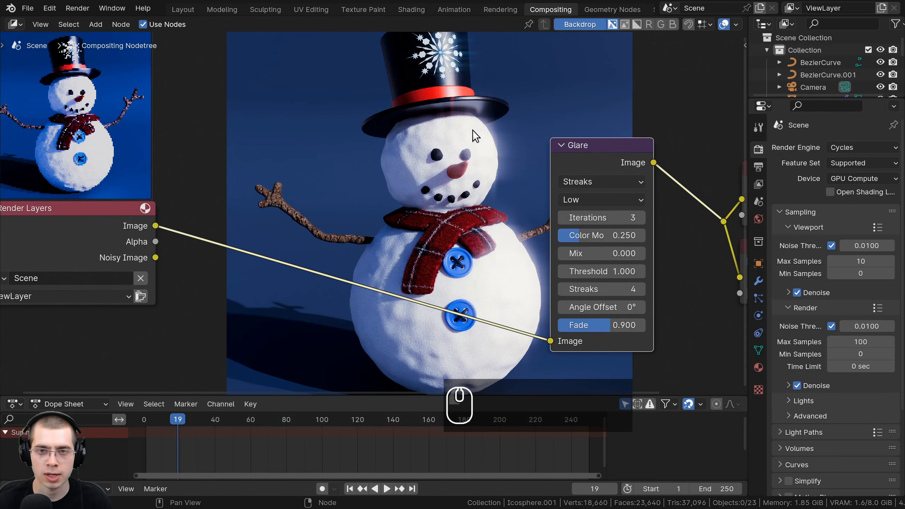
middle_click_drag(484, 99, 481, 116)
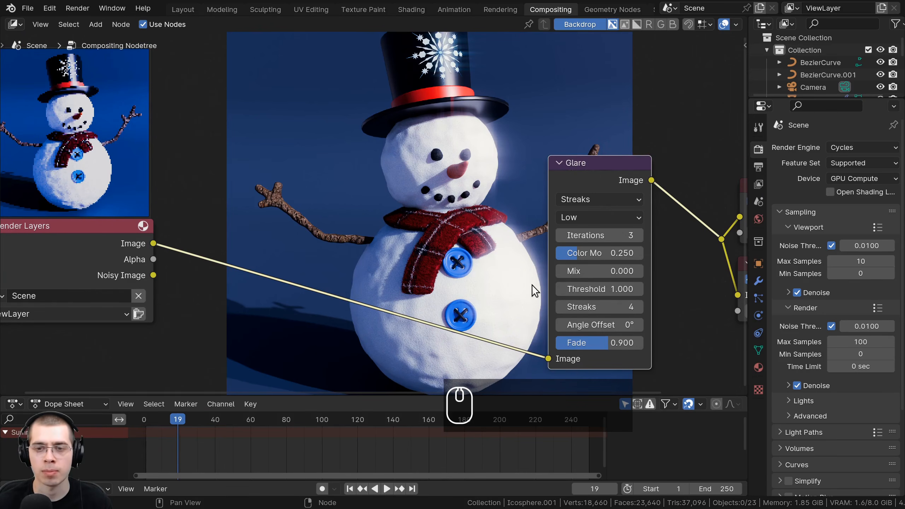
- Preview the Ghosts, Streaks and Fog Glow glare types on the snowman, and set the type to Simple Star
left_click(584, 199)
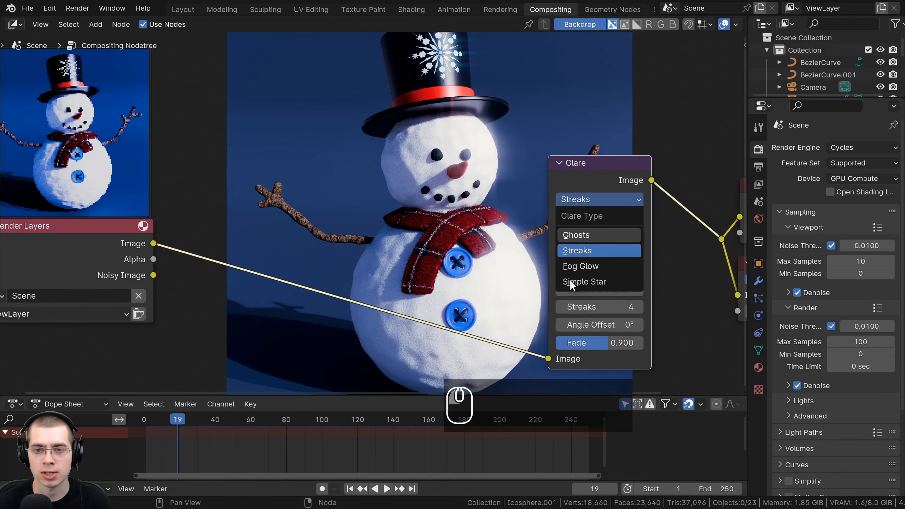
left_click(586, 234)
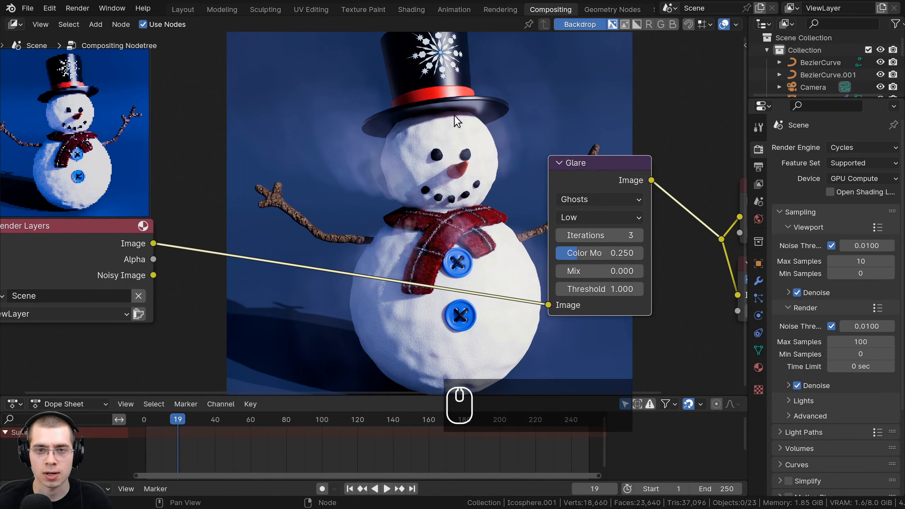
left_click(585, 200)
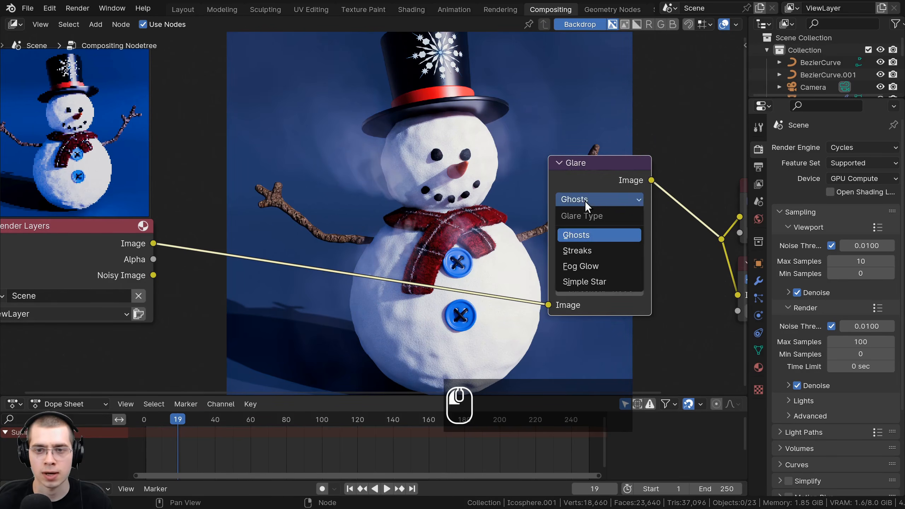
left_click(598, 250)
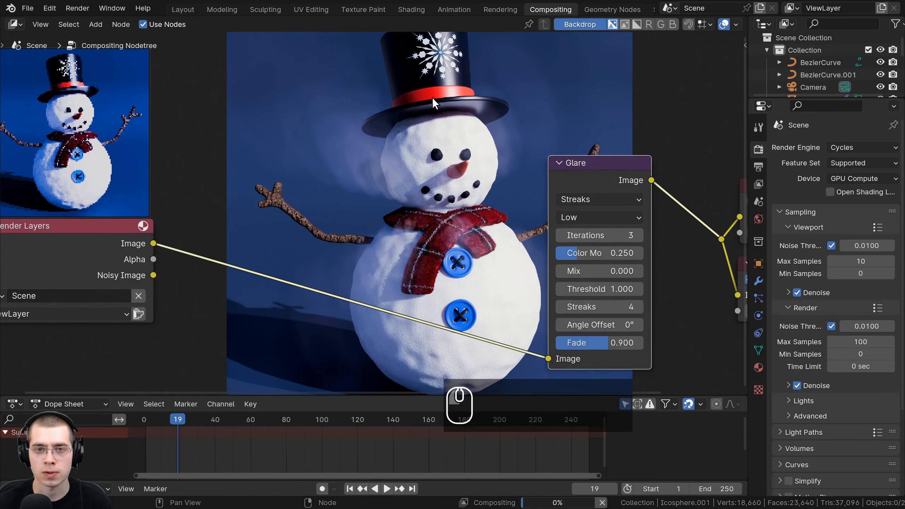
left_click(608, 200)
left_click(605, 265)
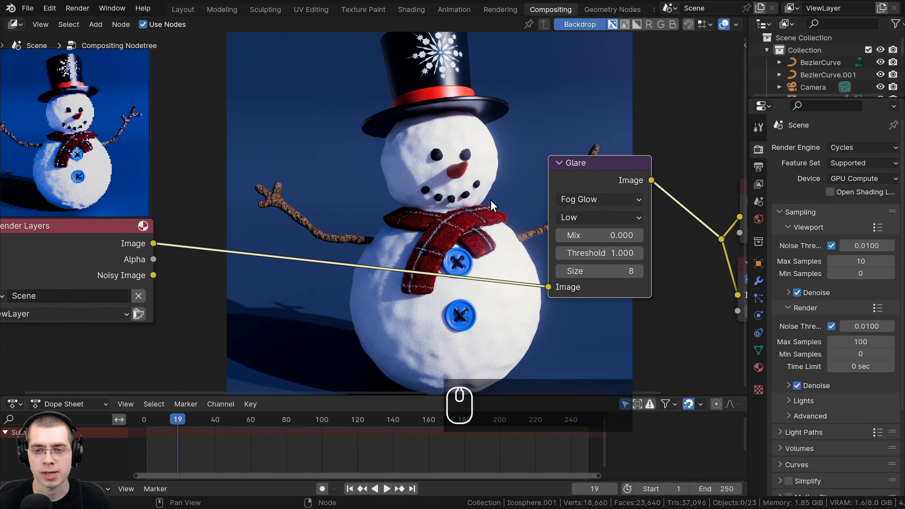
left_click(577, 198)
left_click(585, 285)
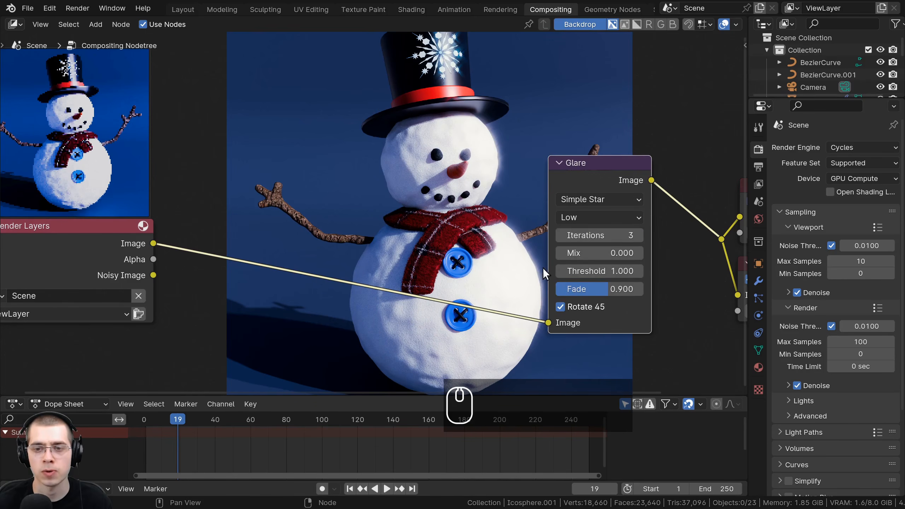
- Try a Mix of 0.1 and of 0.5 on the Simple Star glare to preview its effect on the snowman
mouse_move(591, 236)
left_mouse_down()
mouse_move(609, 253)
mouse_move(569, 253)
mouse_move(609, 253)
mouse_move(590, 253)
left_mouse_up()
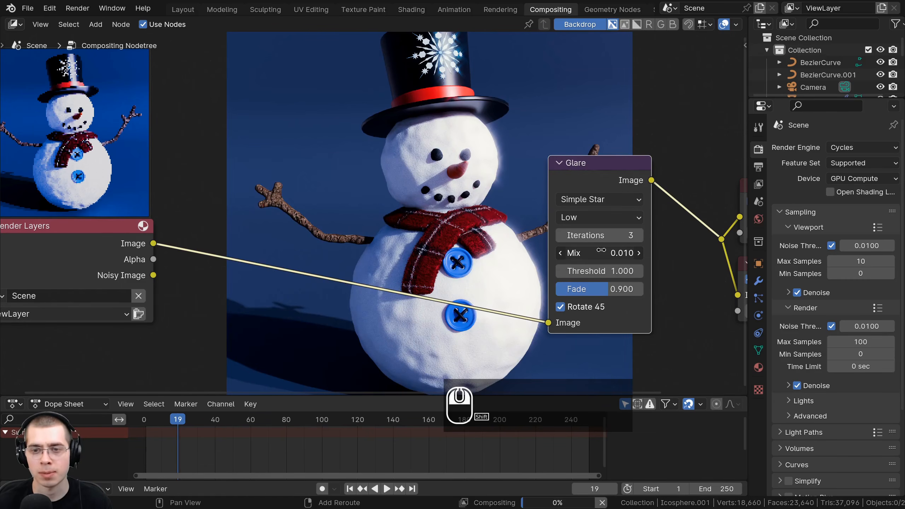
left_click(601, 251)
type(".1")
key("Return")
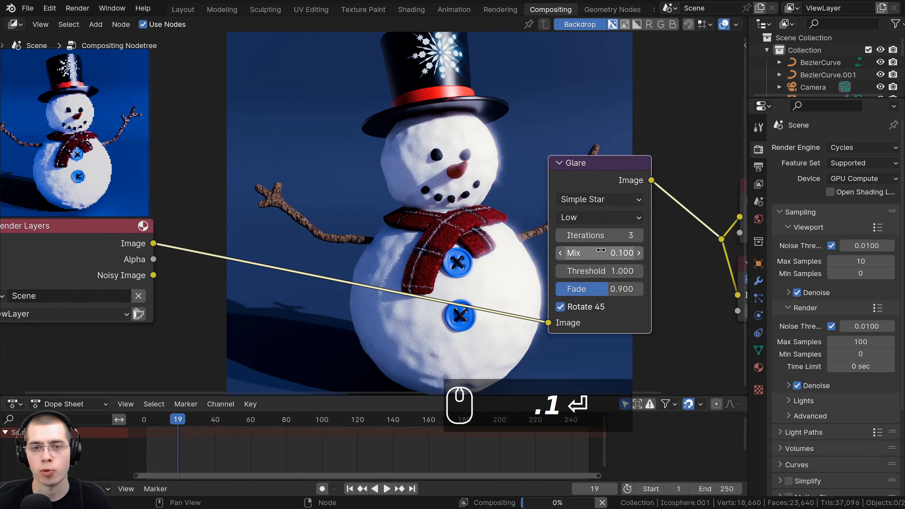
left_click(626, 253)
key("BackSpace")
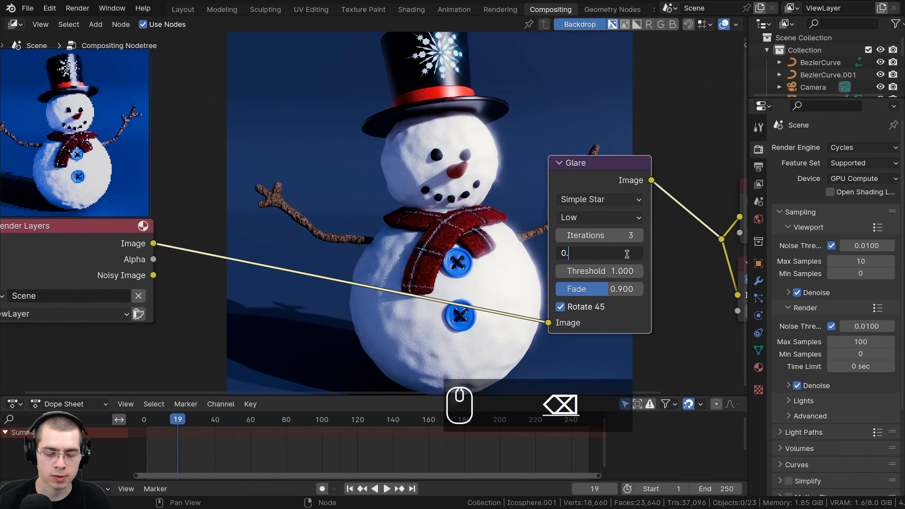
type("5")
key("Return")
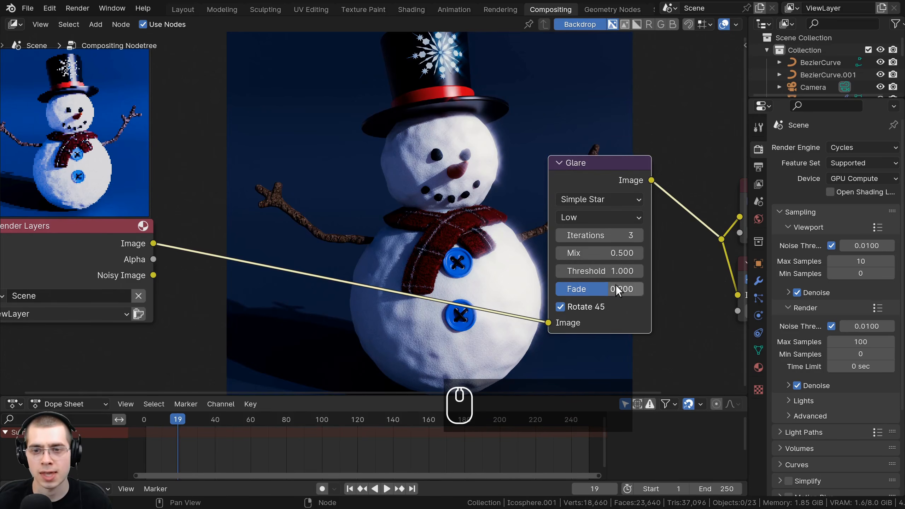
- Preview the Simple Star glare with Mix at 0.9, and set Mix back to 0
left_click(599, 253)
key("BackSpace")
type(".9")
key("Return")
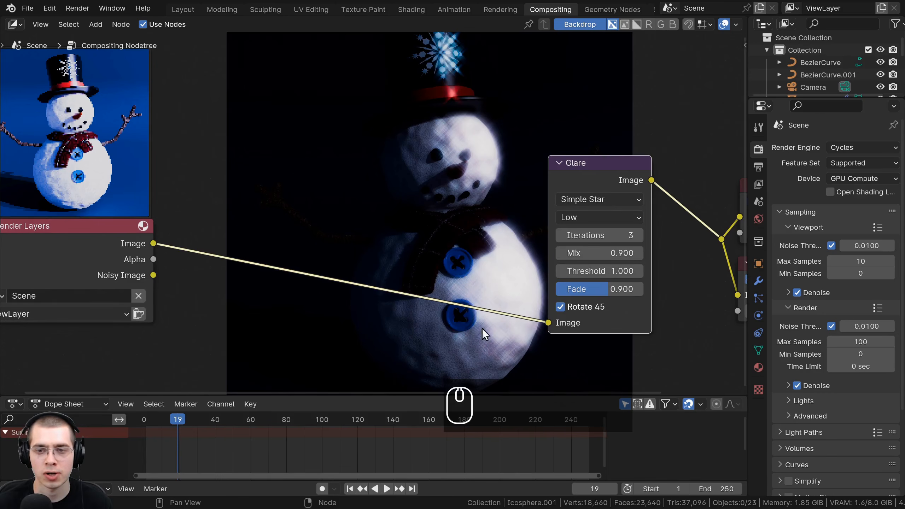
left_click(607, 253)
type("0")
key("Return")
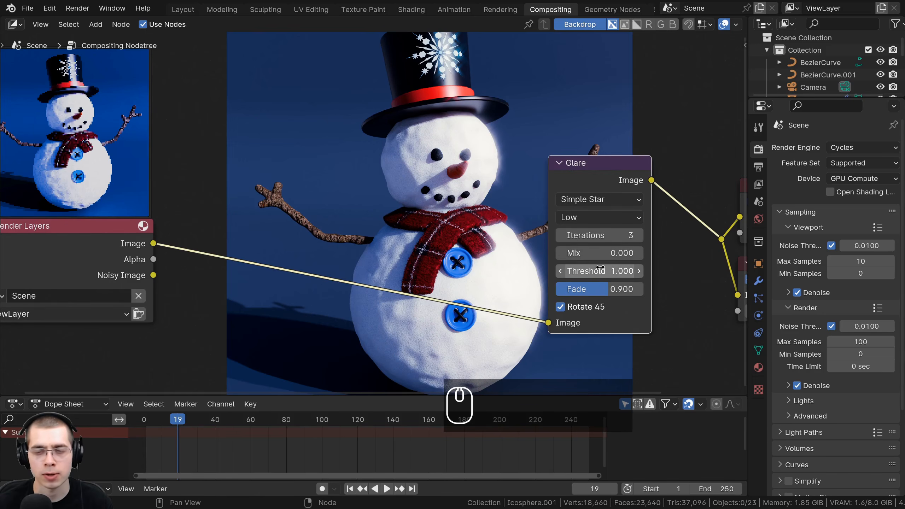
- Compare Threshold values of 0, 12 and 0.5 on the Simple Star glare
mouse_move(600, 267)
left_mouse_down()
mouse_move(650, 267)
mouse_move(588, 268)
left_mouse_up()
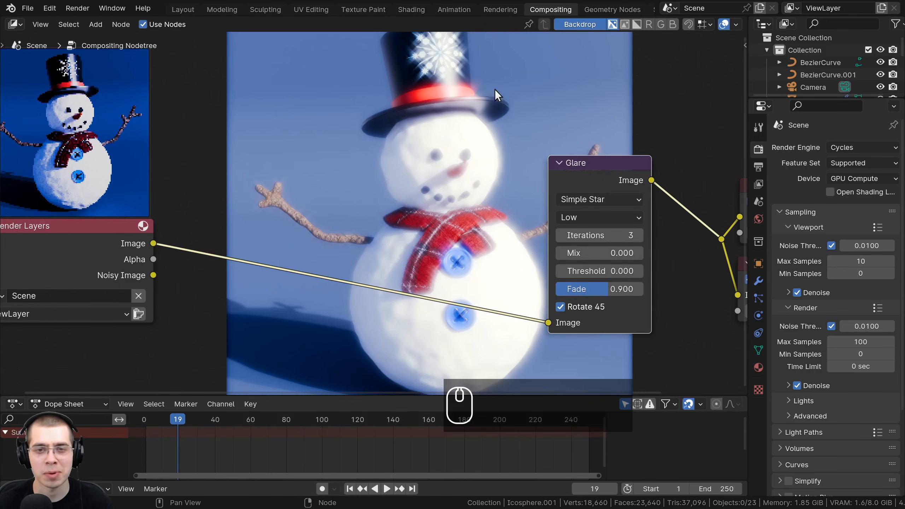
left_click(602, 270)
type("12")
key("Return")
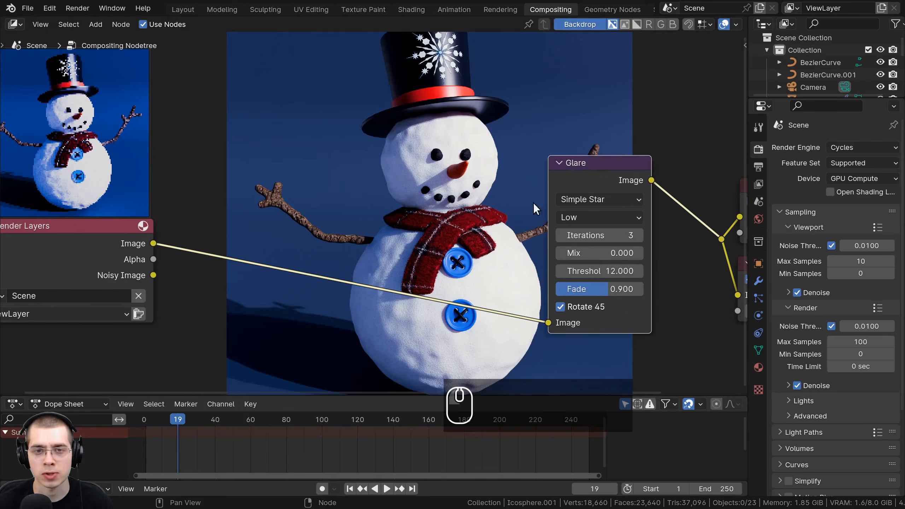
left_click(613, 272)
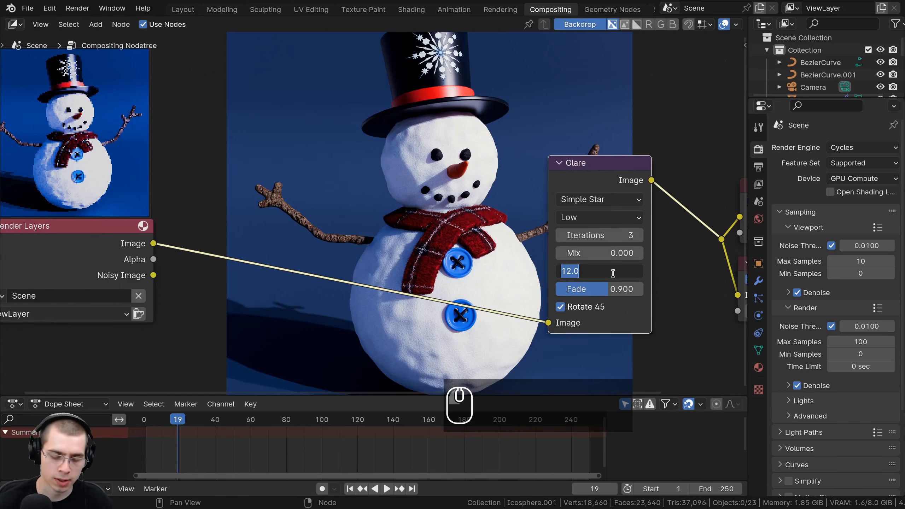
type(".5")
key("Return")
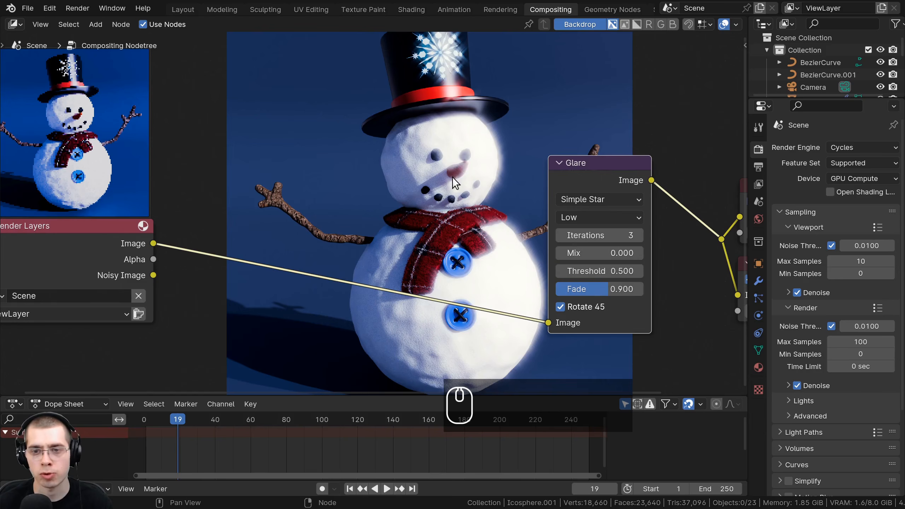
- Reset the glare Threshold to 1 and lower its Fade to about 0.877
left_click(605, 270)
type("1")
key("Return")
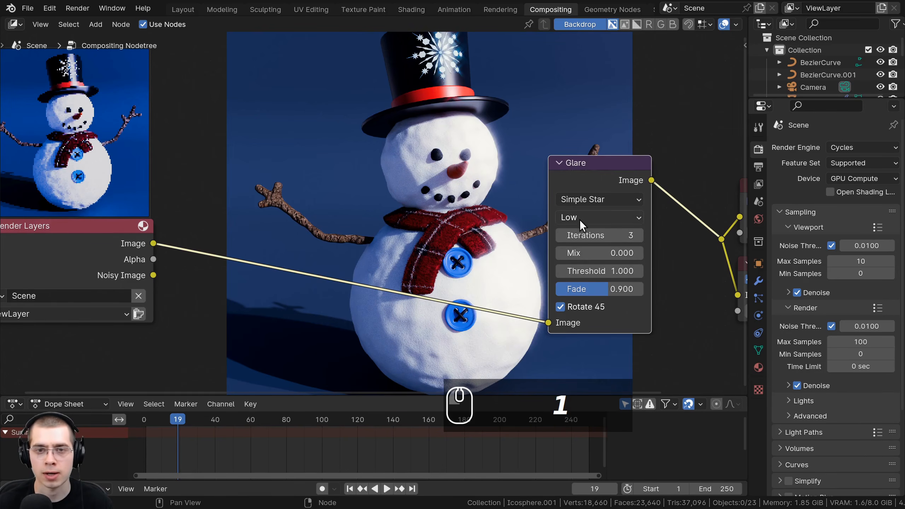
left_click_drag(642, 289, 599, 289)
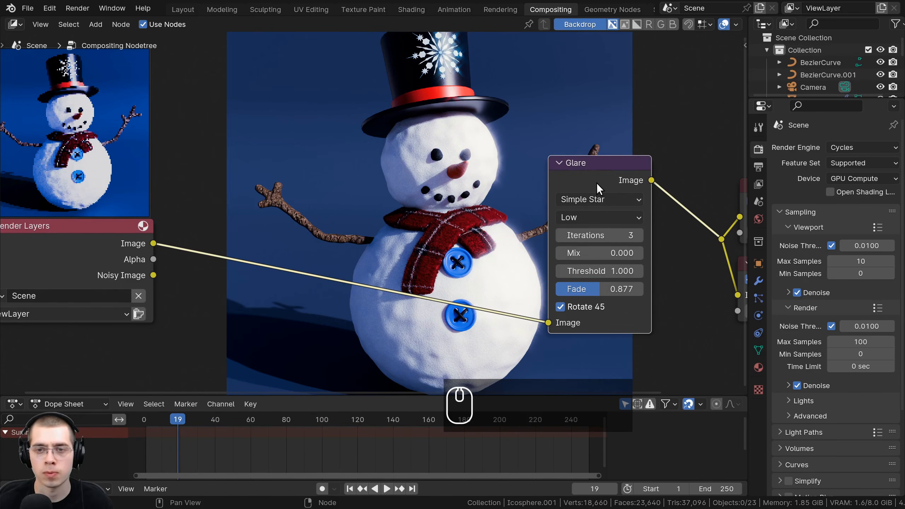
- Replace the Glare node with a fresh one inserted on the link between Render Layers and the reroute point
key("ctrl+x")
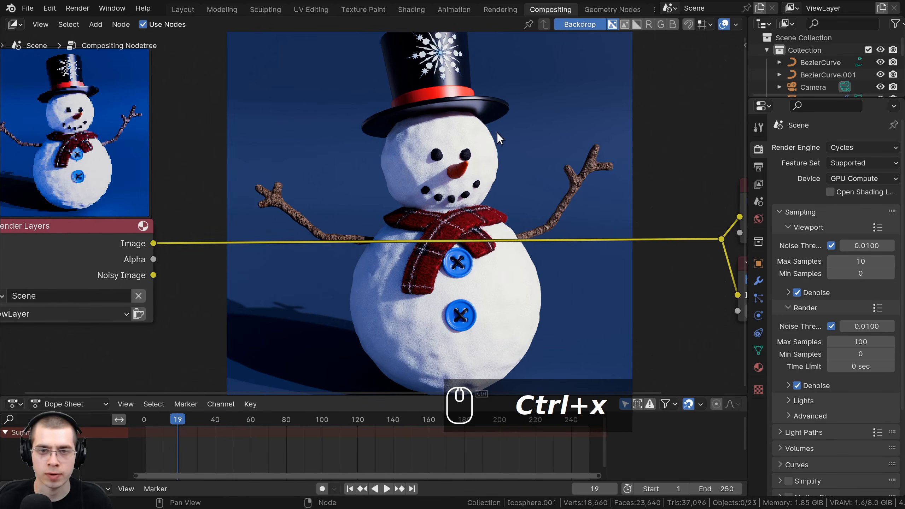
key("shift+a")
left_click(497, 131)
type("gla")
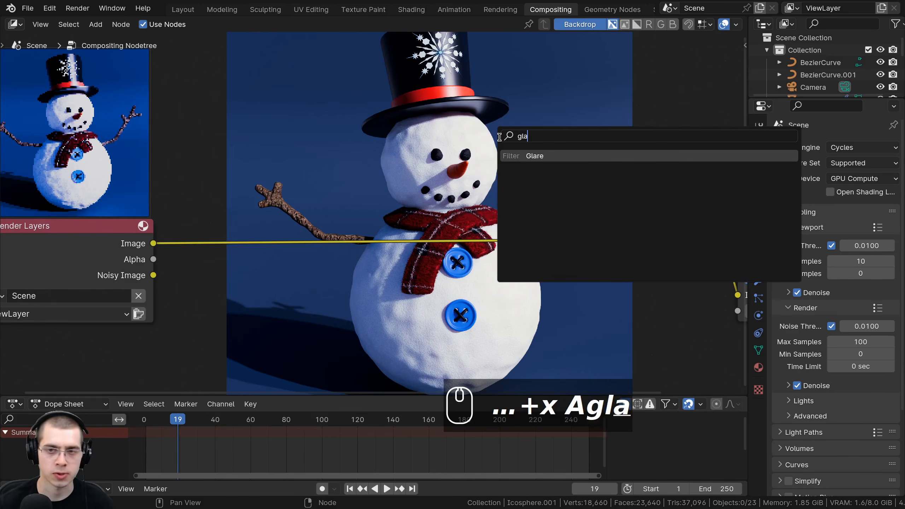
left_click(517, 156)
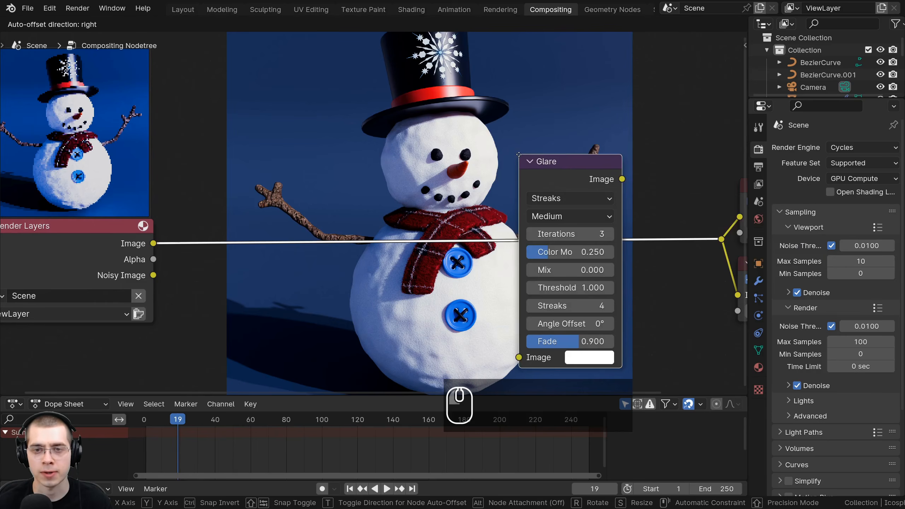
left_click(476, 195)
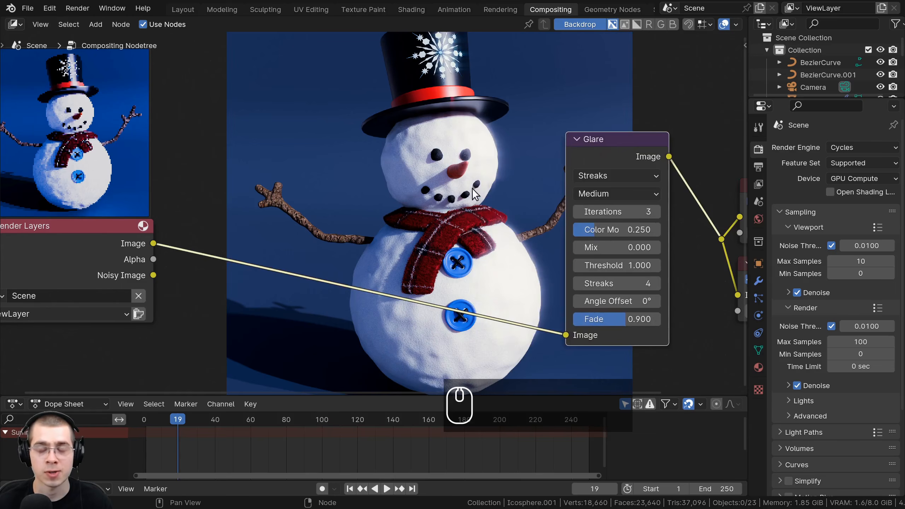
- Set the new Glare node to Fog Glow with High quality and shift it slightly lower
left_click(600, 175)
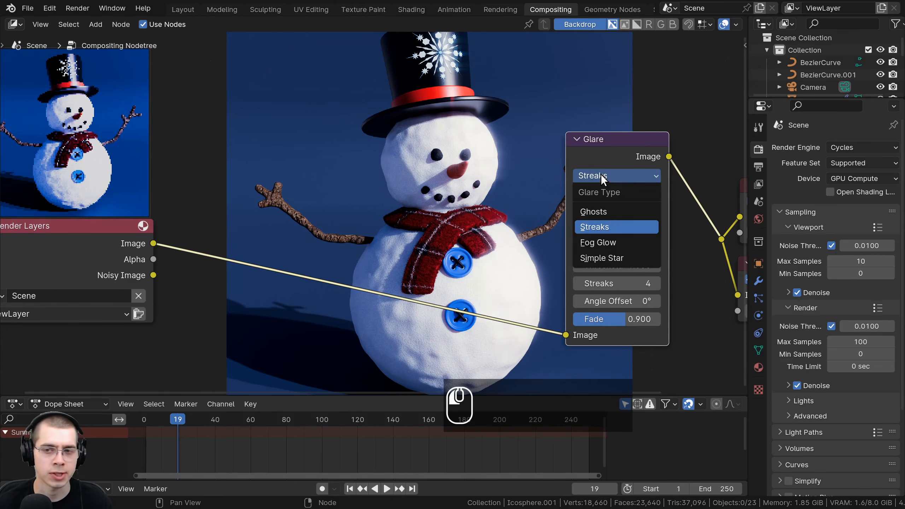
left_click(603, 240)
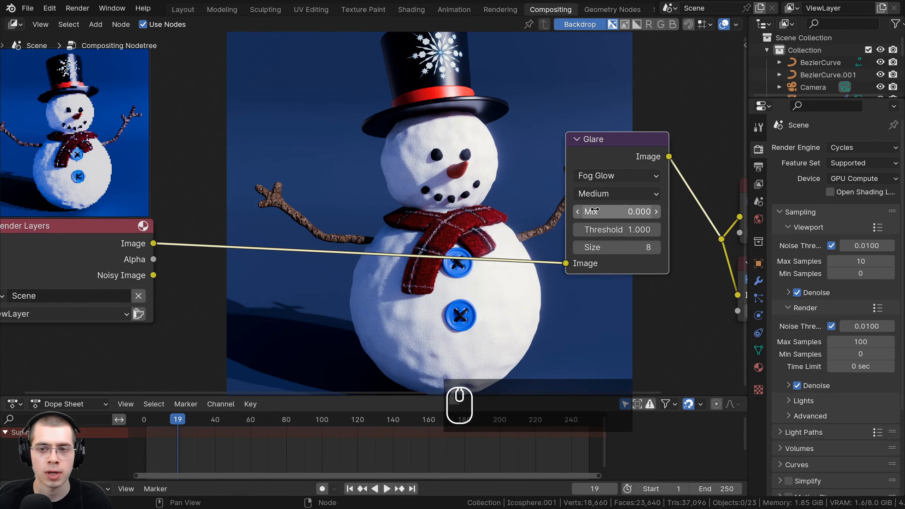
left_click(602, 194)
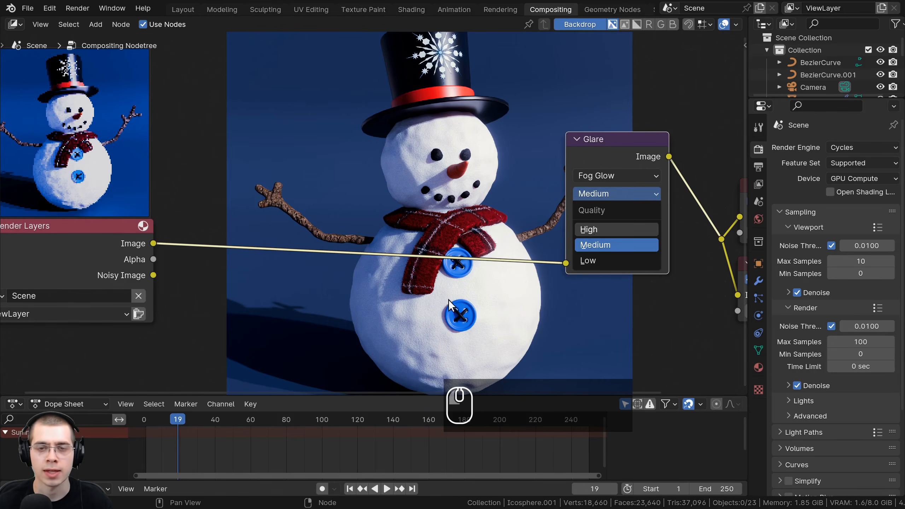
left_click(603, 229)
left_click_drag(608, 201, 610, 215)
left_click_drag(615, 181, 615, 191)
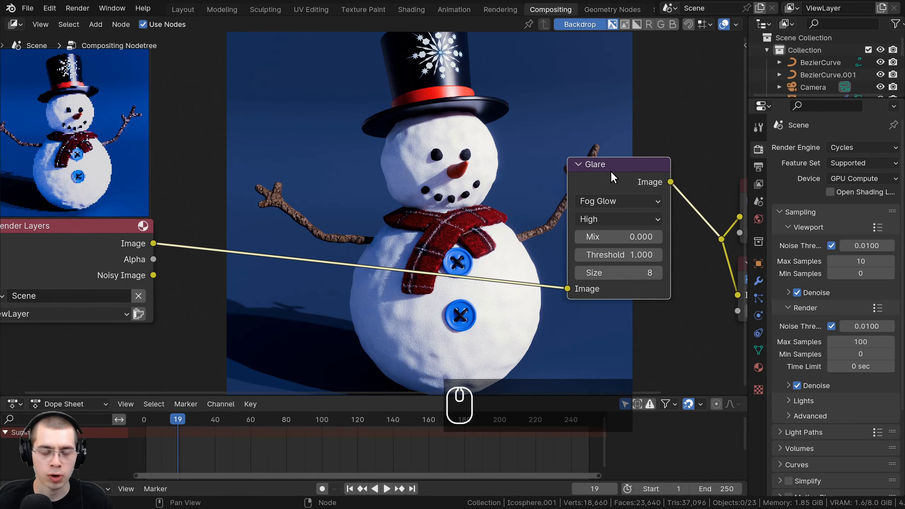
- Duplicate the Fog Glow Glare node and insert the copy on the link beside the original, keeping the backdrop visible
key("shift+d")
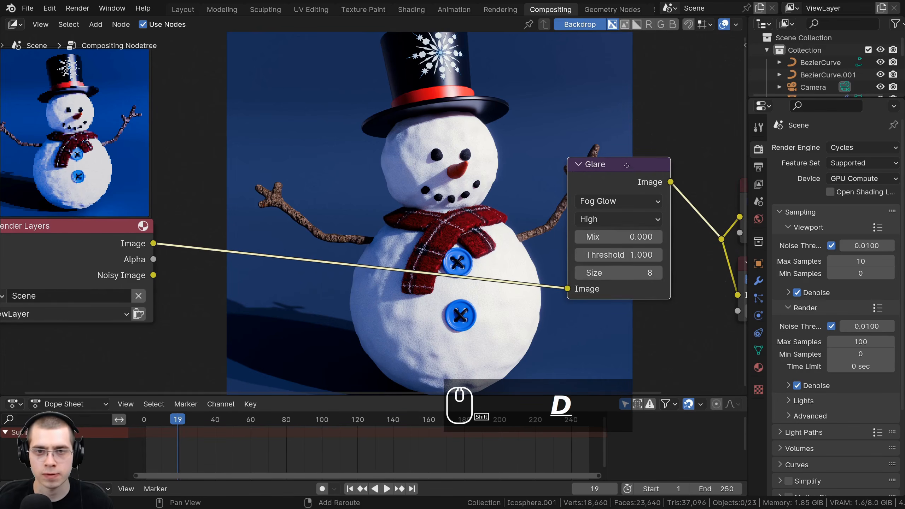
left_click(549, 180)
middle_click_drag(549, 180, 509, 299)
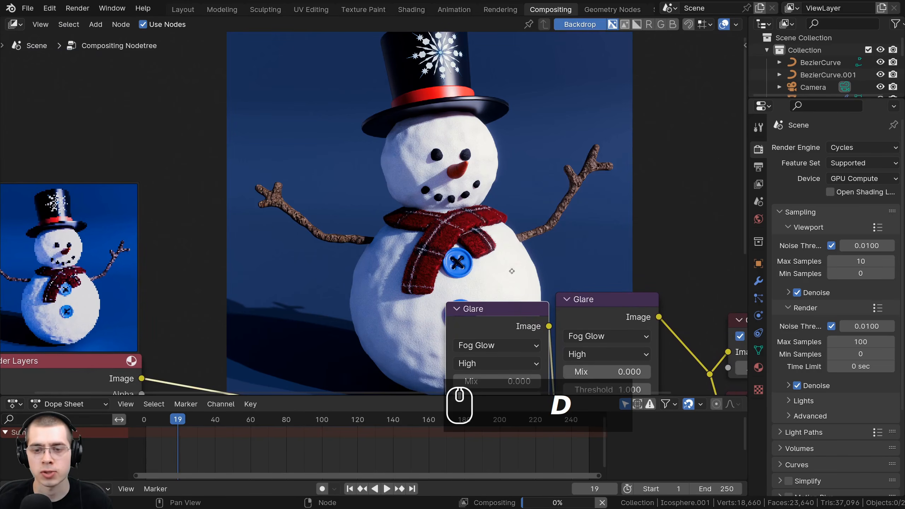
middle_click_drag(511, 271, 509, 204)
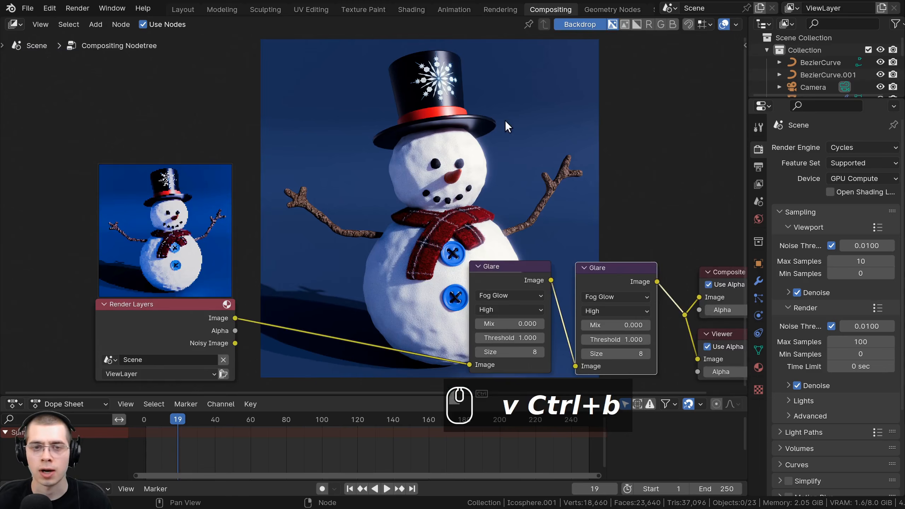
middle_click_drag(505, 121, 507, 183)
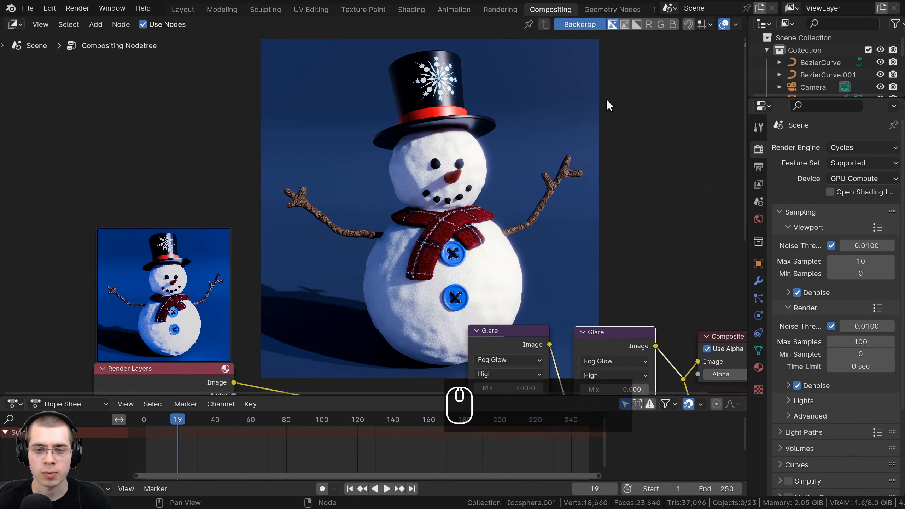
middle_click_drag(606, 99, 317, 55)
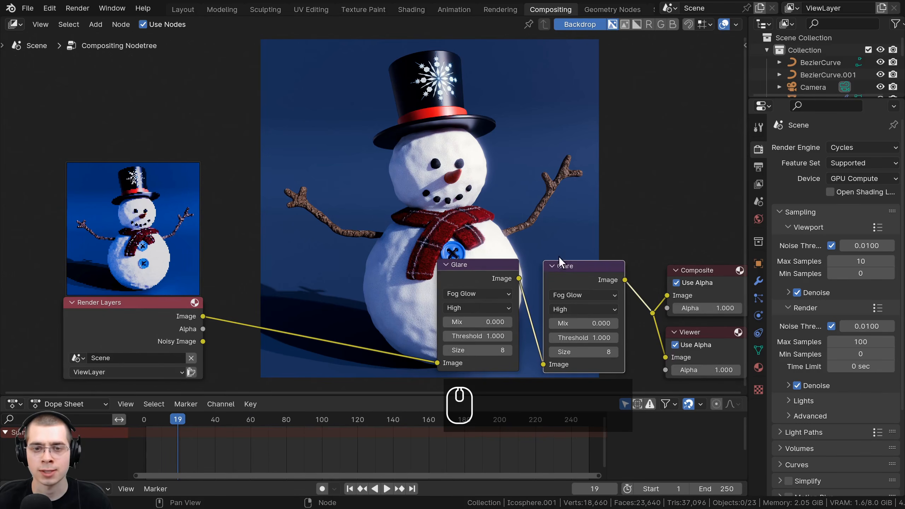
scroll(401, 202, "down", 1)
middle_click_drag(337, 133, 358, 120)
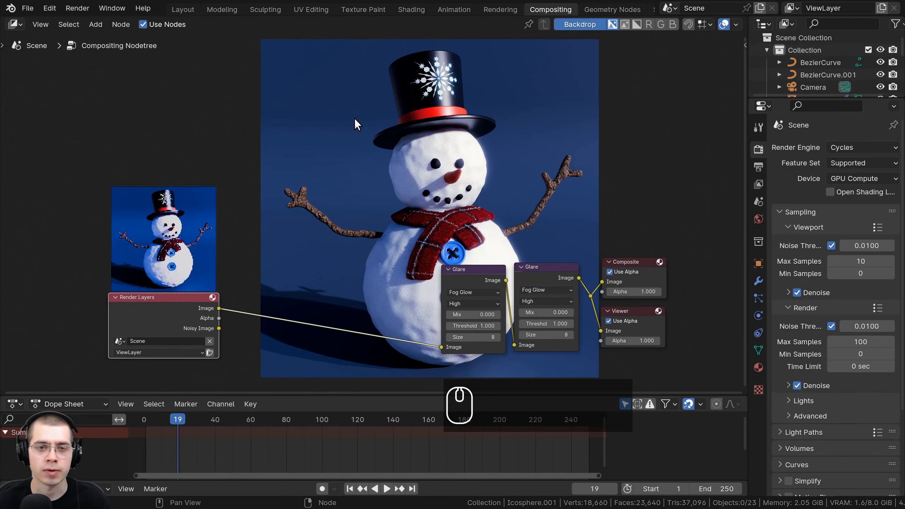
- Add a Box Mask node and place it unconnected above the Render Layers node
key("shift+a")
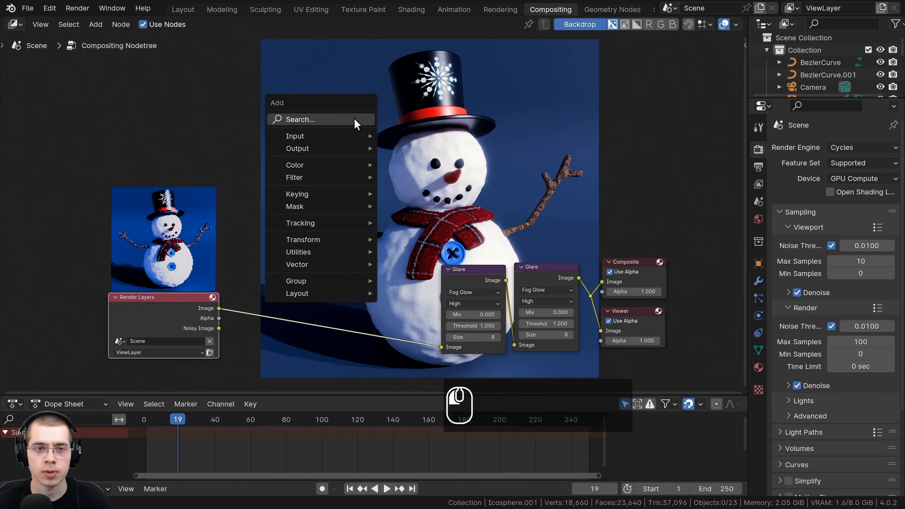
left_click(353, 119)
type("bo")
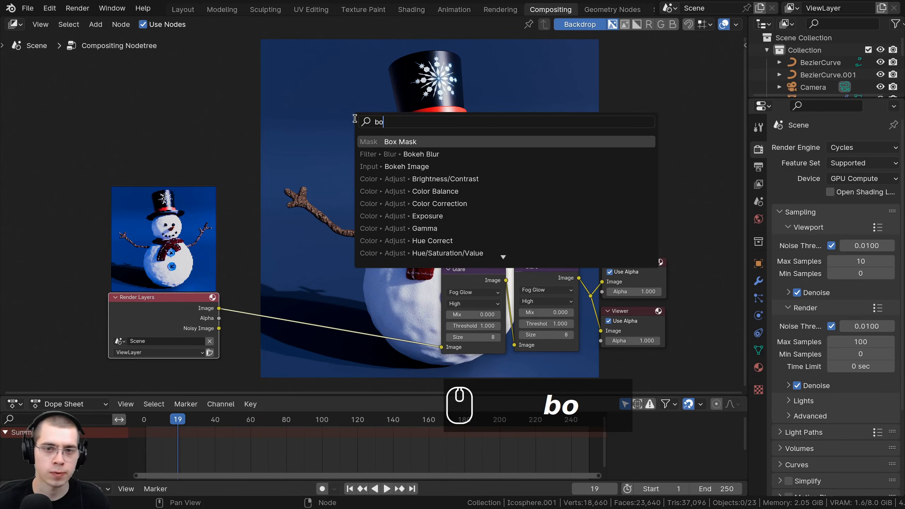
type("x")
left_click(387, 142)
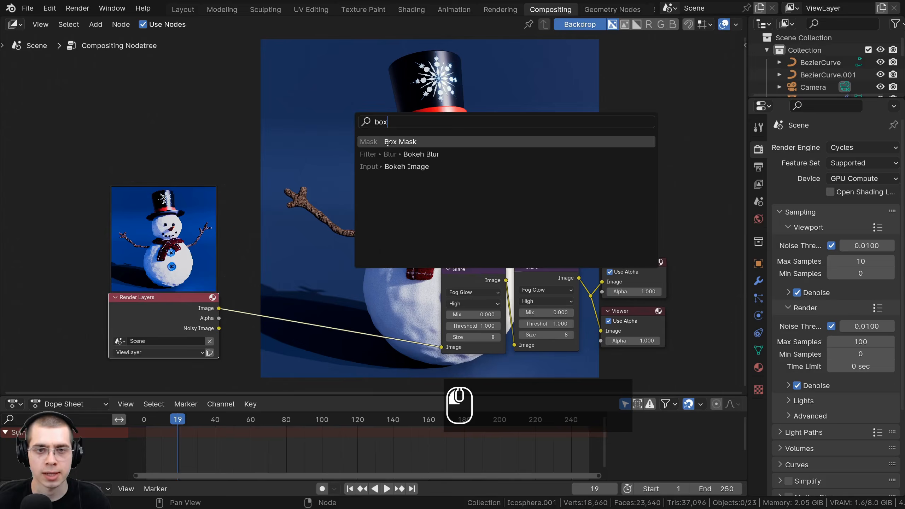
left_click(248, 186)
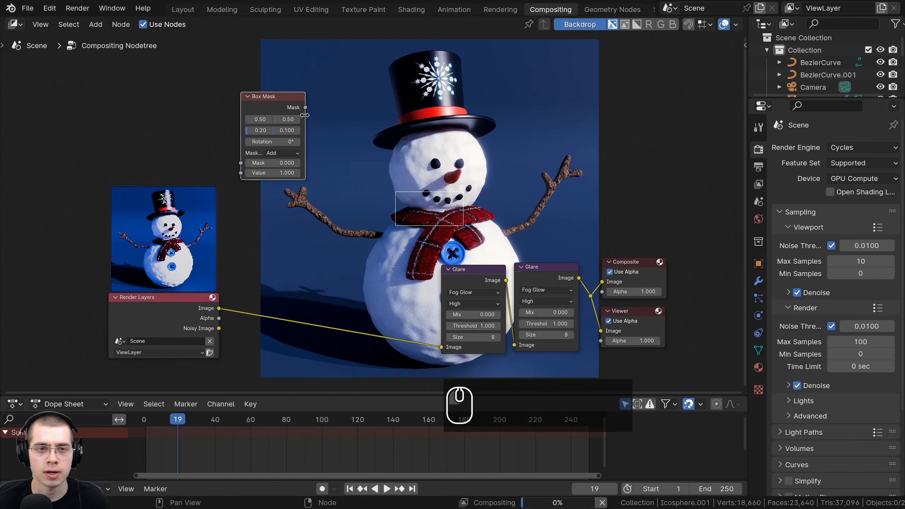
- Widen the Box Mask node so its settings are readable, and connect its Mask output to the Viewer
left_click_drag(302, 96, 374, 95)
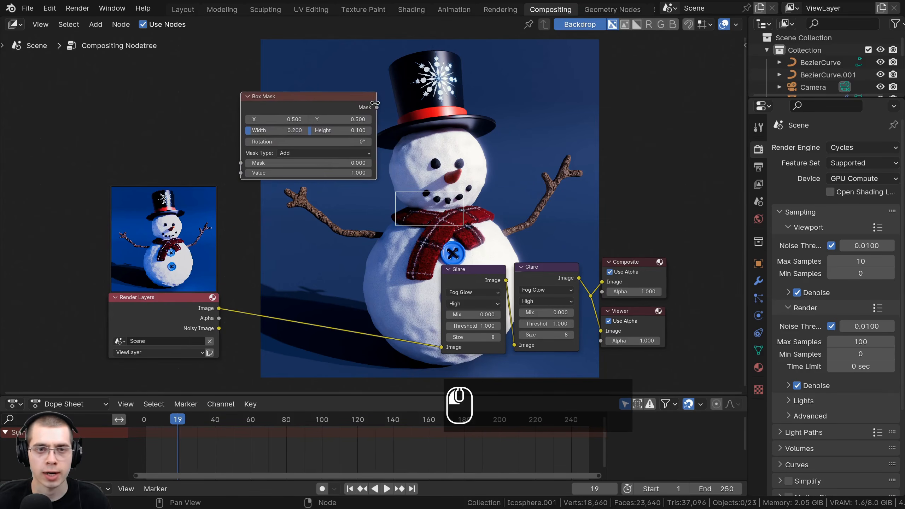
left_click(291, 102, "ctrl+shift")
scroll(311, 194, "up", 2)
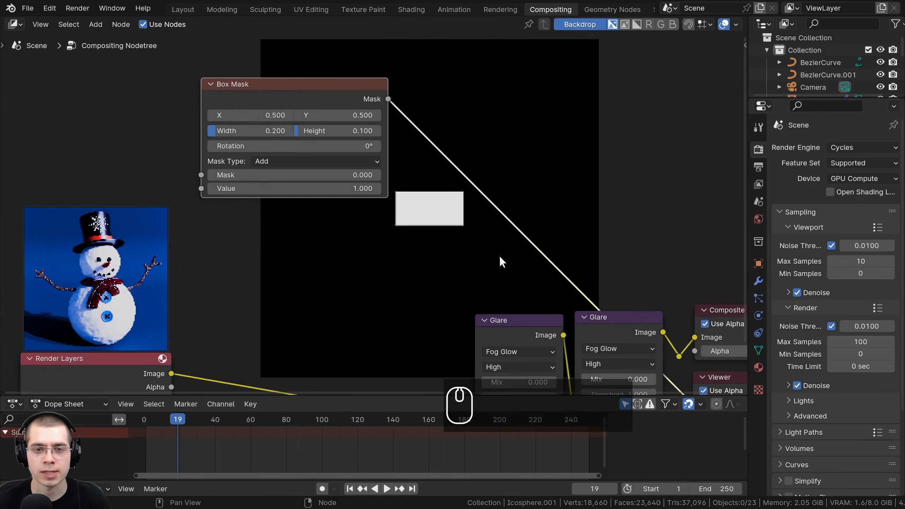
- Enlarge the box mask to about 0.904 width and 0.908 height, and move its node clear of the backdrop image
left_click_drag(261, 131, 364, 131)
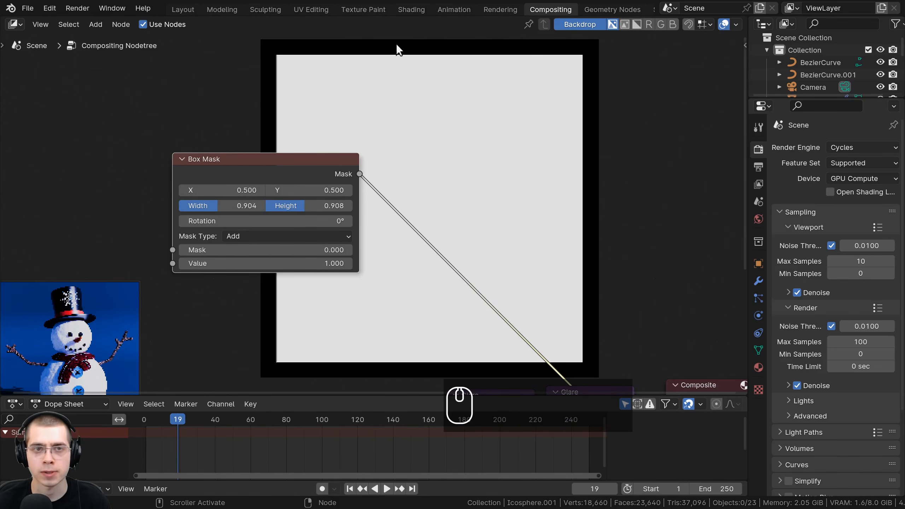
middle_click_drag(316, 178, 312, 128)
left_click_drag(312, 129, 259, 126)
left_click_drag(193, 121, 182, 117)
middle_click_drag(225, 112, 185, 153)
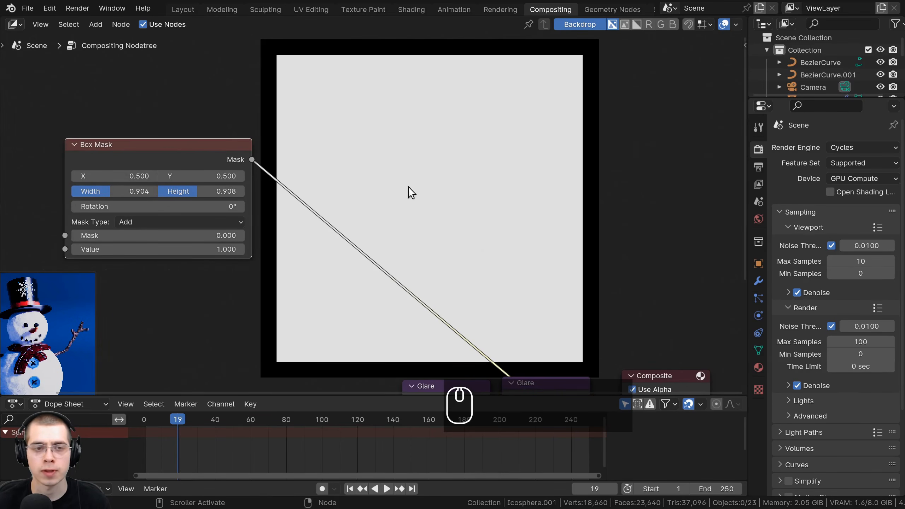
- Add a Blur node and insert it on the link between the Box Mask and the Viewer
key("shift+a")
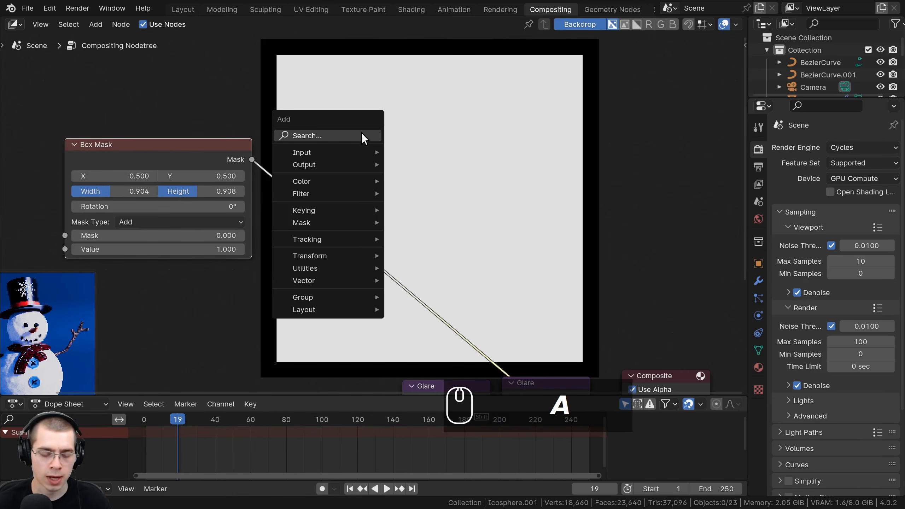
left_click(361, 136)
type("blu")
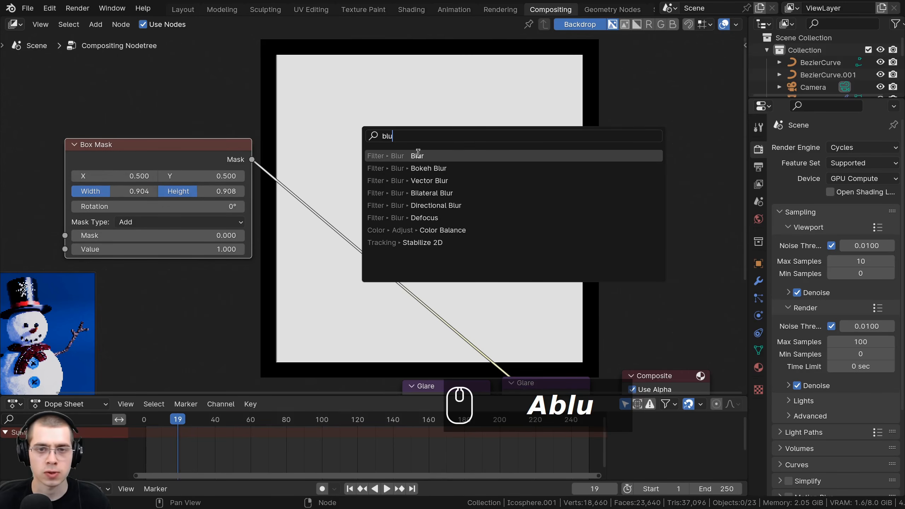
left_click(418, 155)
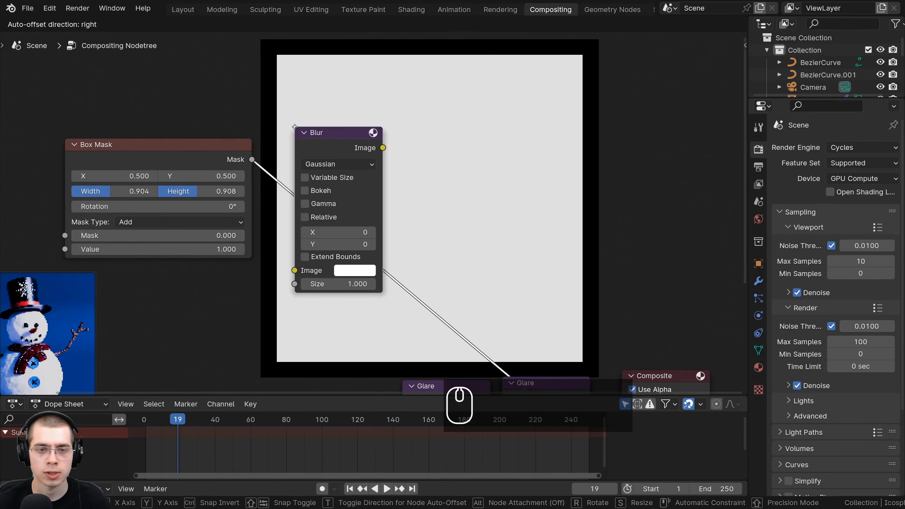
left_click(303, 119)
scroll(566, 373, "down", 1)
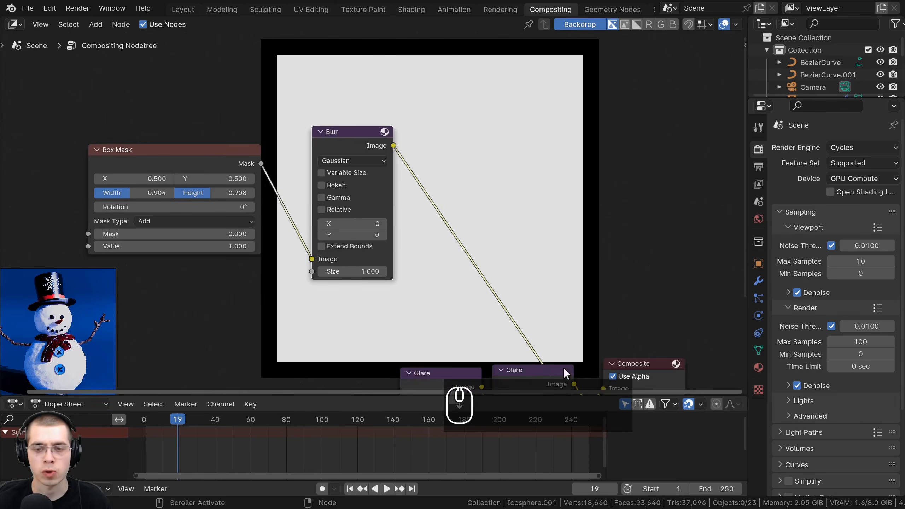
- Set the Blur node's X and Y size to 250 to soften the edges of the box mask
middle_click_drag(562, 368, 557, 283)
scroll(316, 75, "up", 1)
middle_click_drag(316, 75, 281, 230)
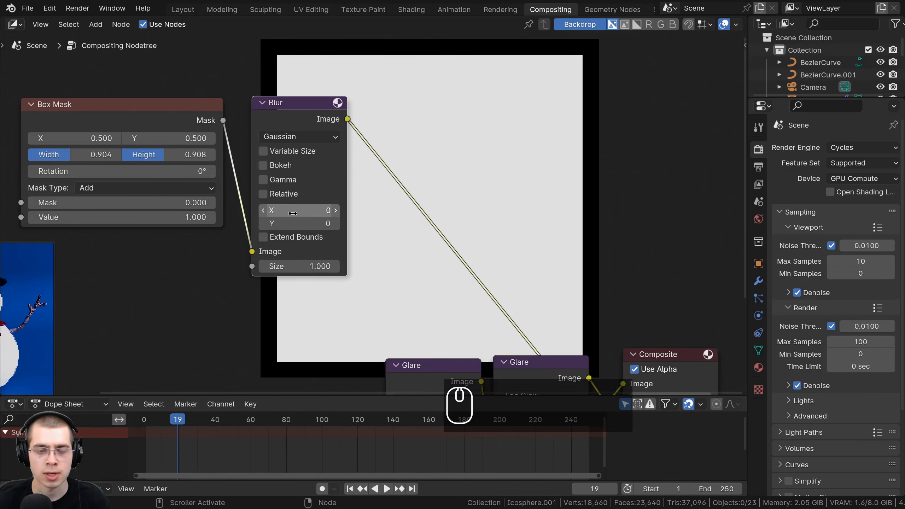
mouse_move(294, 210)
left_mouse_down()
mouse_move(294, 223)
mouse_move(363, 223)
mouse_move(295, 210)
left_mouse_up()
left_click(295, 211)
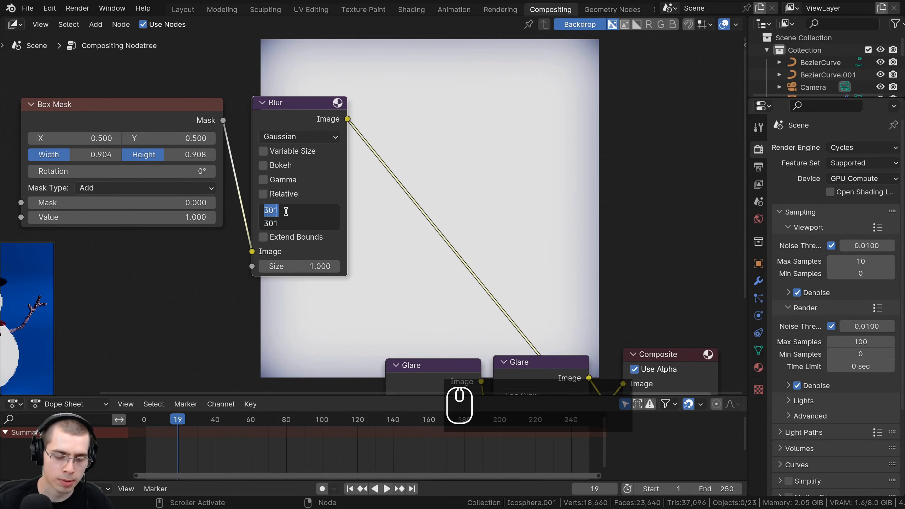
type("250")
key("Return")
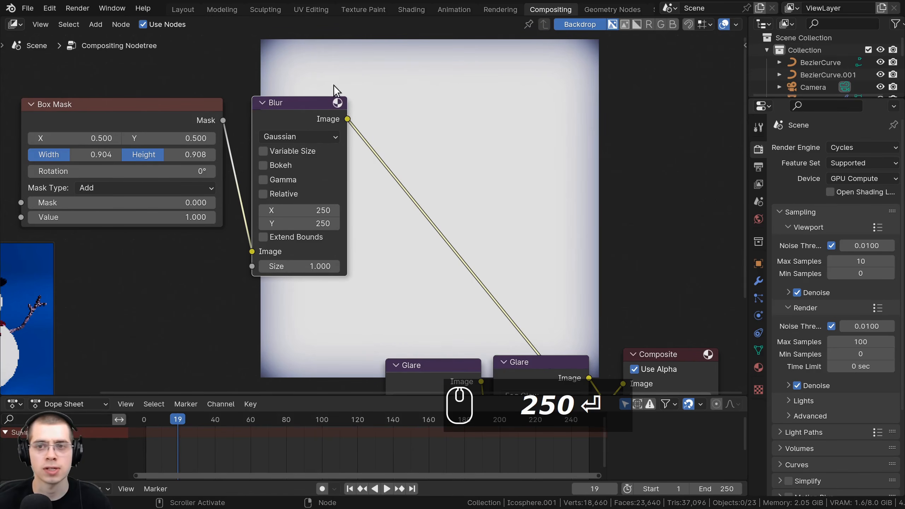
- Shrink the box mask to about 0.872 width and 0.884 height
left_click_drag(292, 123, 271, 142)
middle_click_drag(185, 173, 228, 210)
left_click(162, 149)
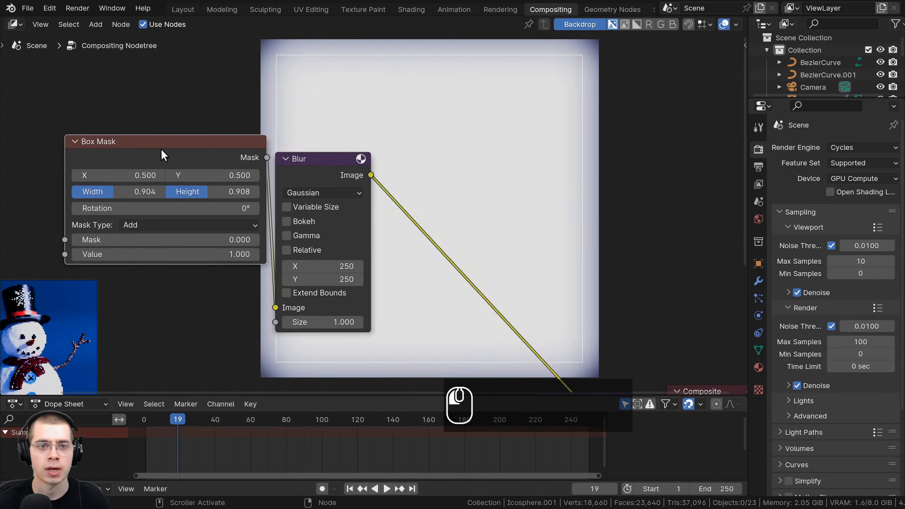
mouse_move(116, 197)
left_mouse_down()
mouse_move(143, 197)
mouse_move(103, 191)
left_mouse_up()
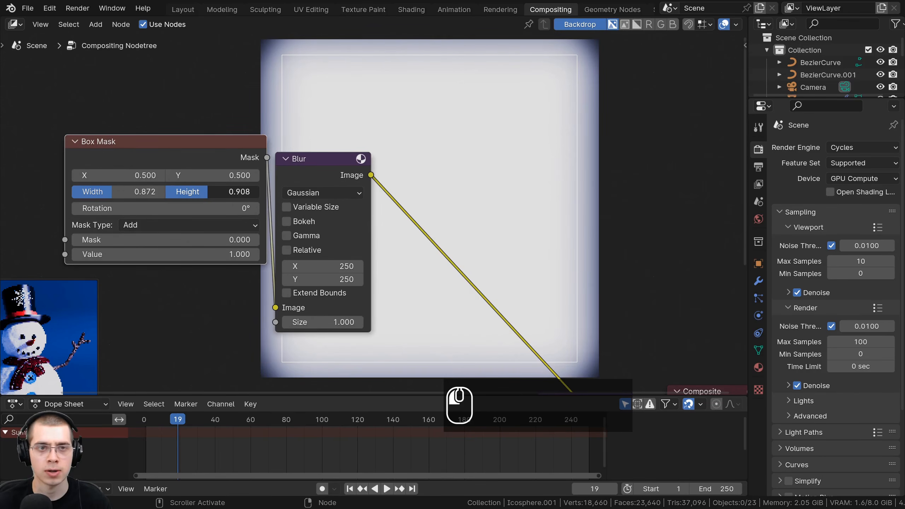
mouse_move(214, 192)
left_mouse_down()
mouse_move(196, 192)
mouse_move(205, 192)
left_mouse_up()
- Increase the Blur node's X and Y size to 400
left_click(313, 266)
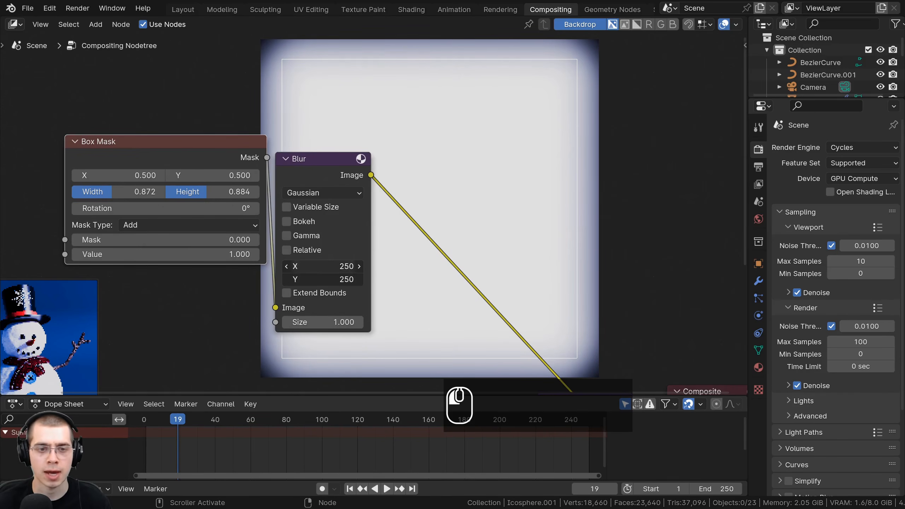
type("400")
key("Return")
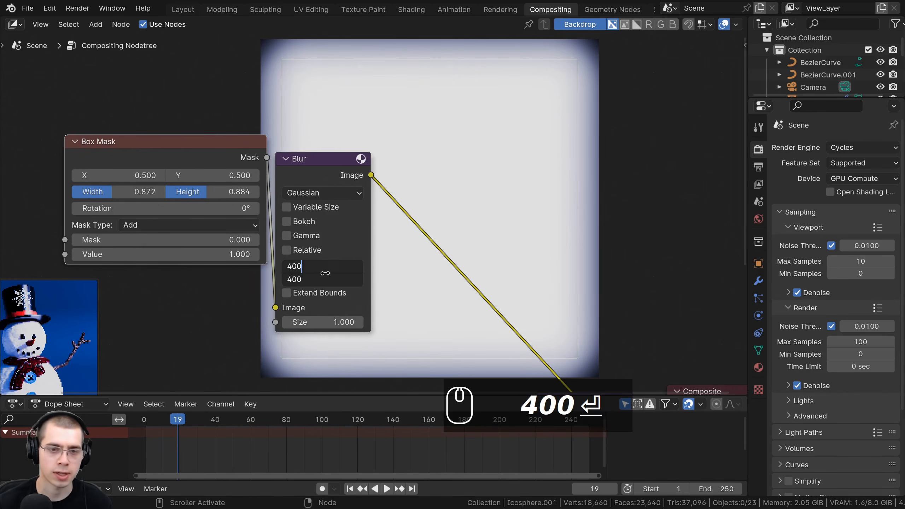
middle_click_drag(486, 185, 397, 240)
middle_click_drag(272, 171, 305, 62)
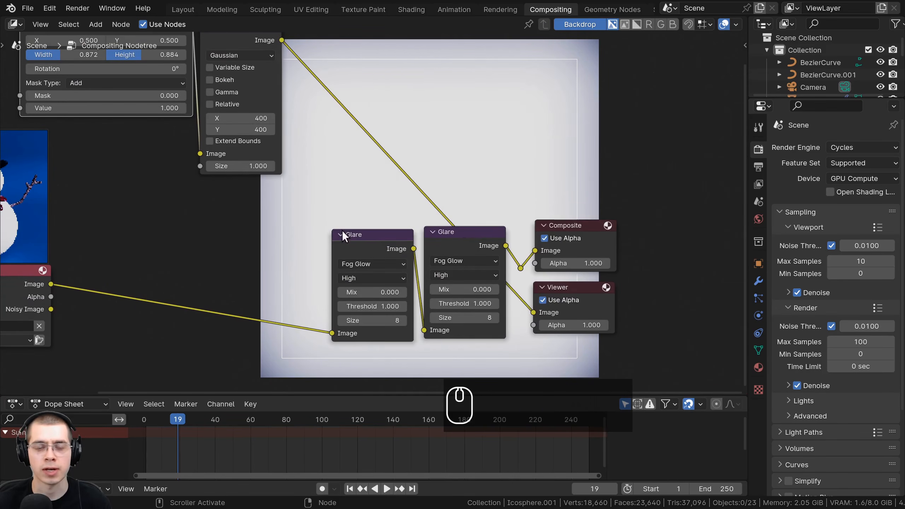
- Move both Glare nodes closer to the Render Layers node, and reconnect the glare output to the Viewer through the reroute point
middle_click_drag(327, 221, 324, 225)
left_click_drag(324, 225, 453, 281)
middle_click_drag(428, 162, 419, 257)
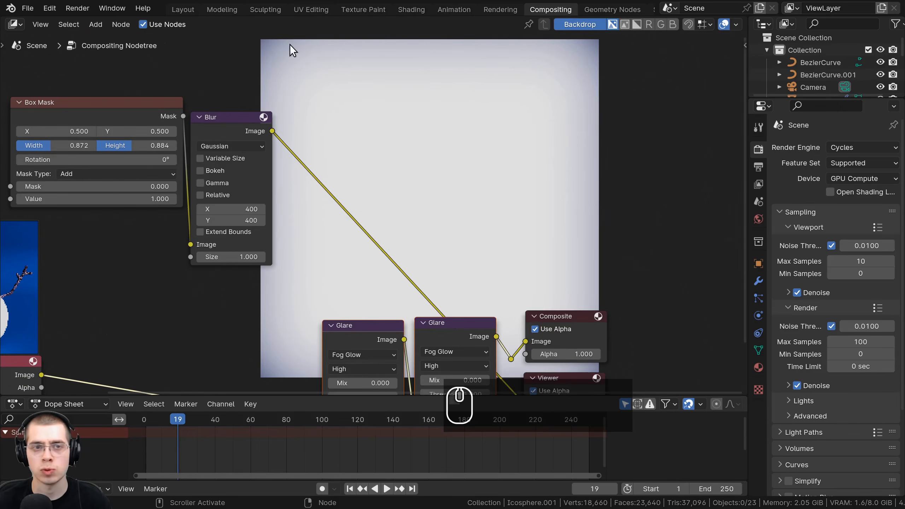
middle_click_drag(108, 215, 328, 168)
left_click(184, 361)
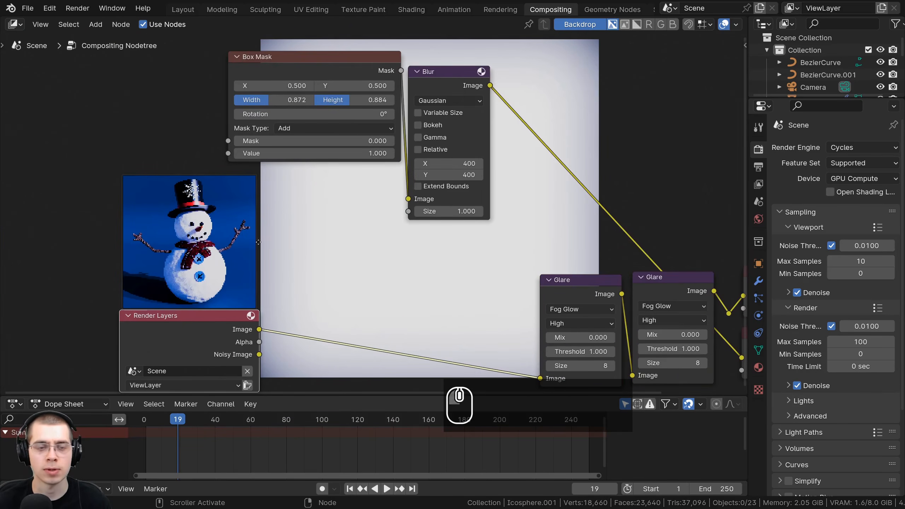
middle_click_drag(518, 34, 364, 98)
middle_click_drag(455, 219, 439, 238)
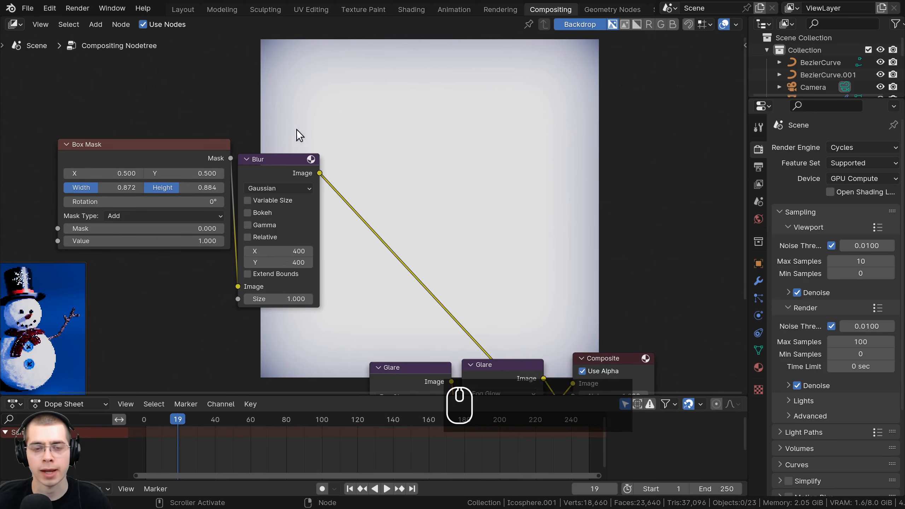
scroll(390, 229, "down", 2)
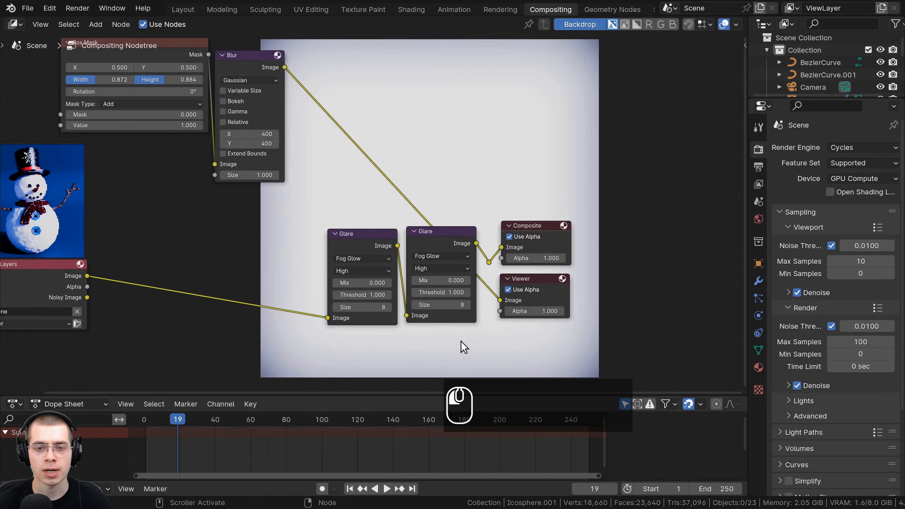
left_click_drag(461, 343, 200, 249)
middle_click_drag(342, 255, 369, 275)
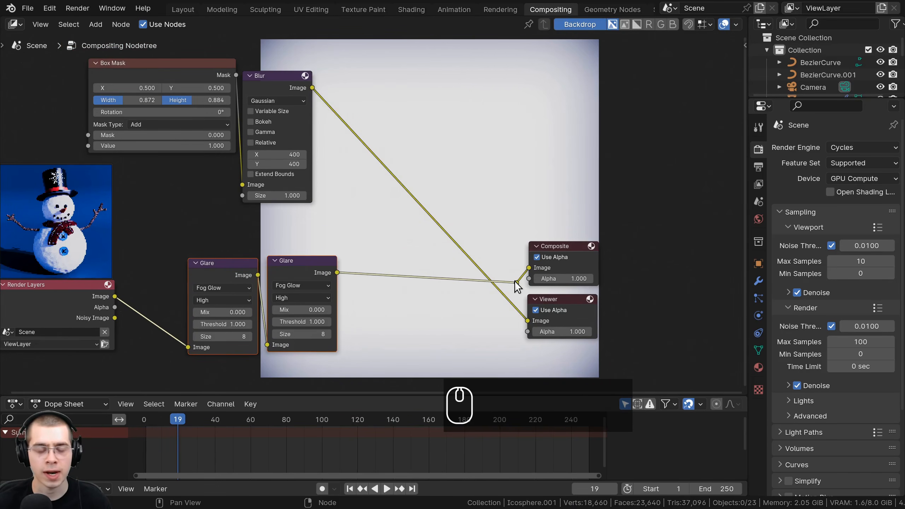
left_click(516, 284, "ctrl+shift")
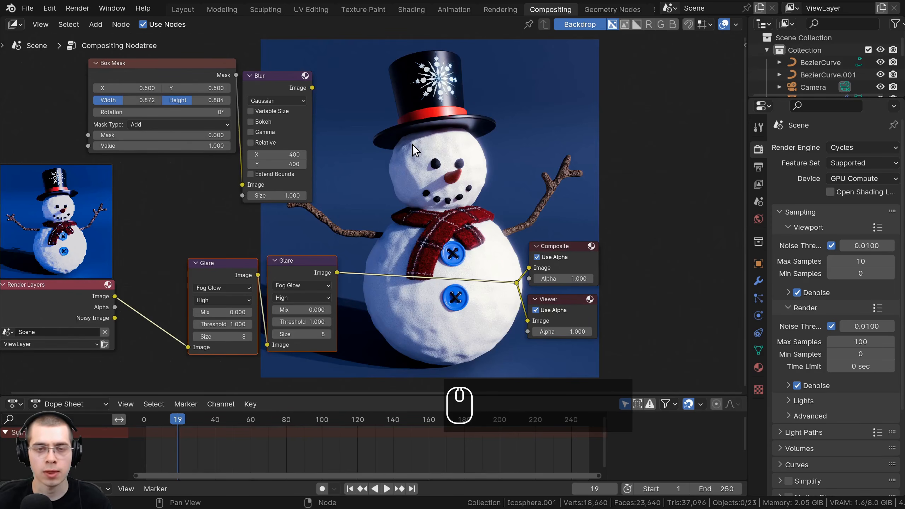
- Add an Alpha Over node and insert it on the link between the second Glare node and the reroute point
key("shift+a")
left_click(413, 144)
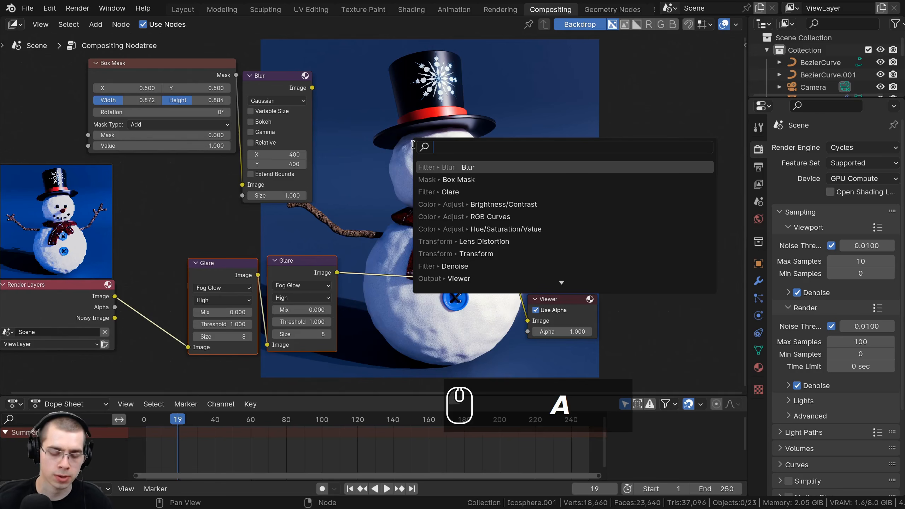
type("a")
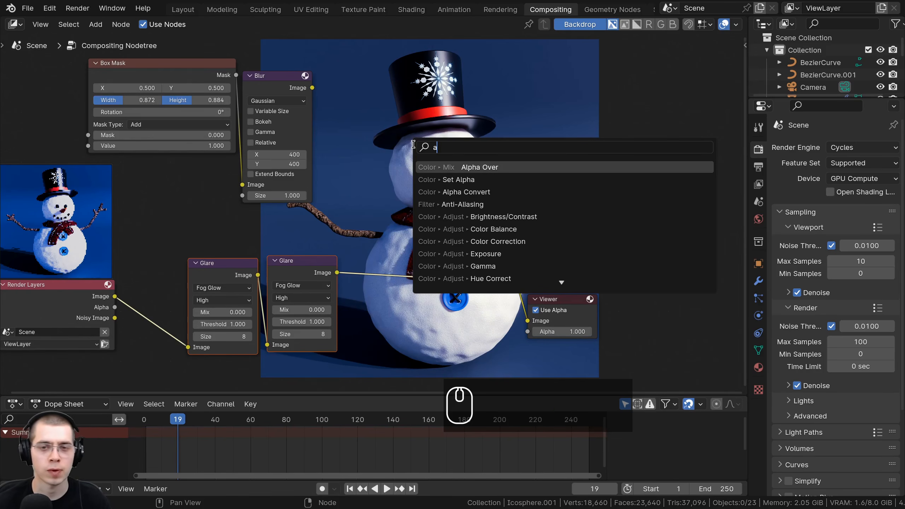
left_click(443, 167)
left_click(421, 230)
left_click_drag(421, 231, 429, 236)
middle_click_drag(446, 225, 440, 215)
- Reposition the Composite and Viewer nodes with their reroute point to make room beside the Alpha Over node
left_click_drag(440, 161, 586, 298)
key("g")
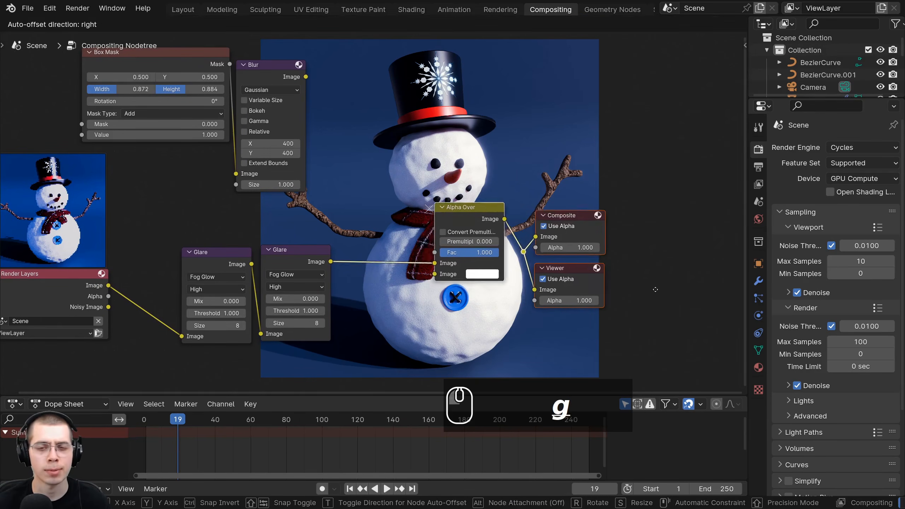
left_click(597, 262)
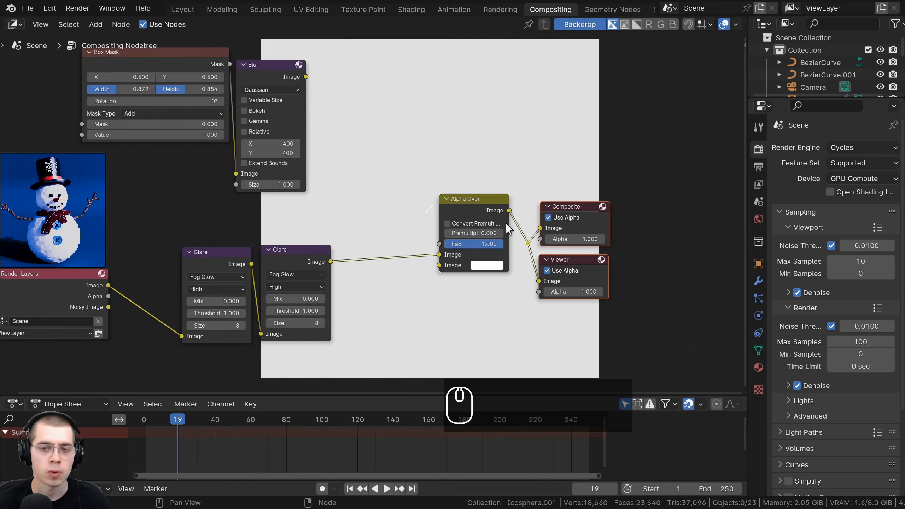
key("g")
left_click(497, 237)
scroll(424, 278, "up", 1)
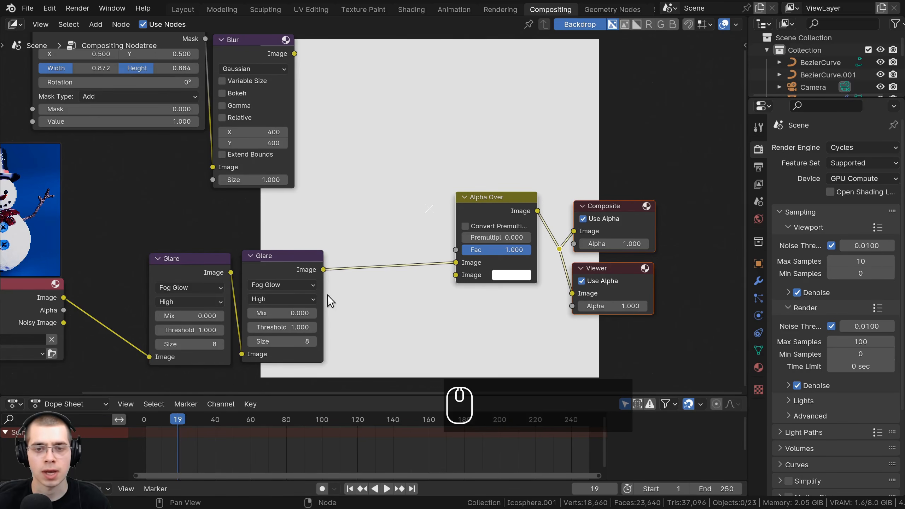
- Connect the Blur node's Image output to the Fac input of the Alpha Over node
left_click(234, 45)
left_click_drag(294, 53, 451, 252)
middle_click_drag(297, 39, 265, 78)
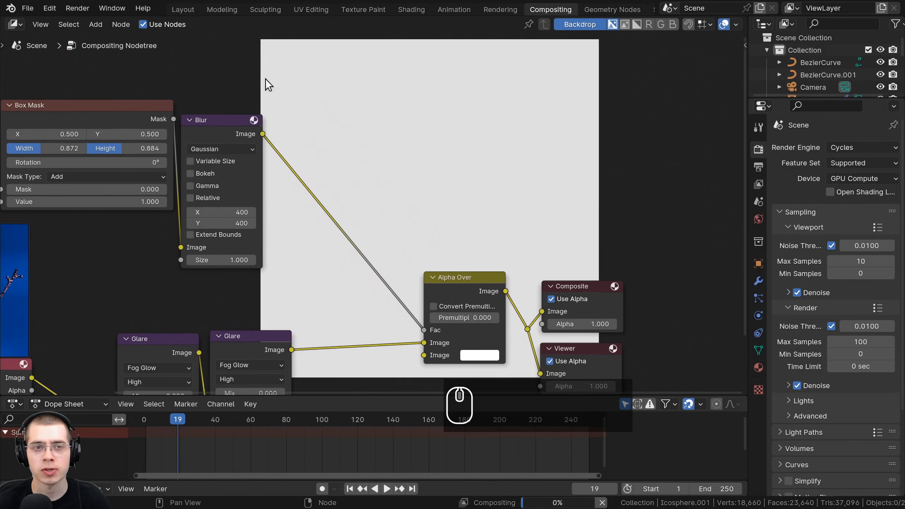
- Move the Glare link from the first to the second Image input of the Alpha Over node
middle_click_drag(448, 381, 450, 272)
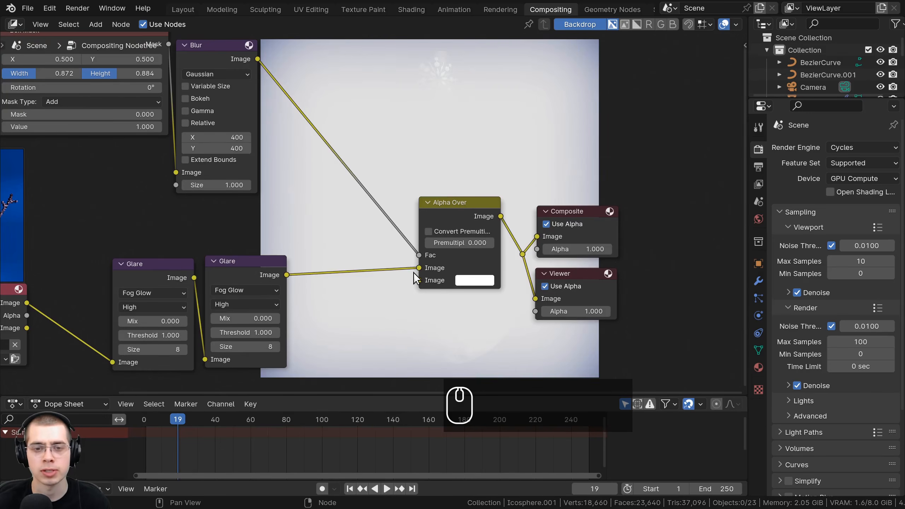
mouse_move(419, 267)
left_mouse_down()
mouse_move(398, 278)
mouse_move(419, 281)
left_mouse_up()
scroll(410, 376, "up", 1)
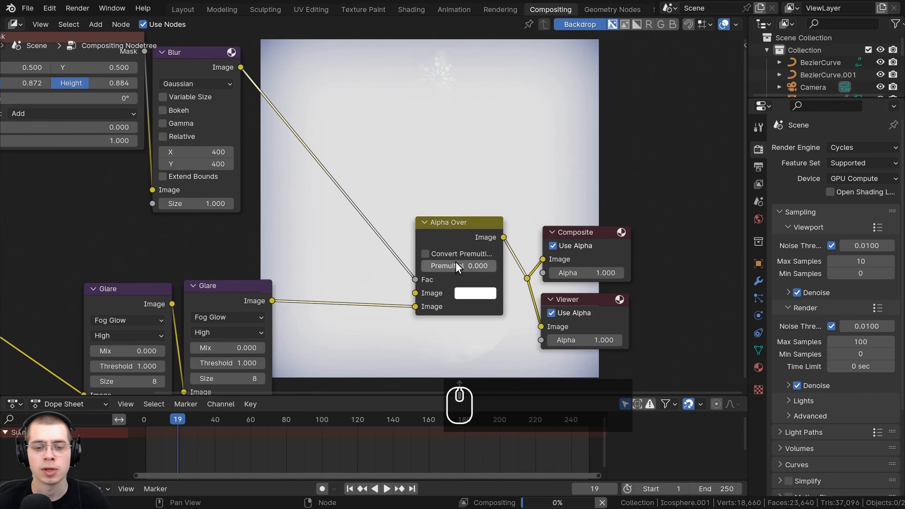
middle_click_drag(379, 150, 370, 221)
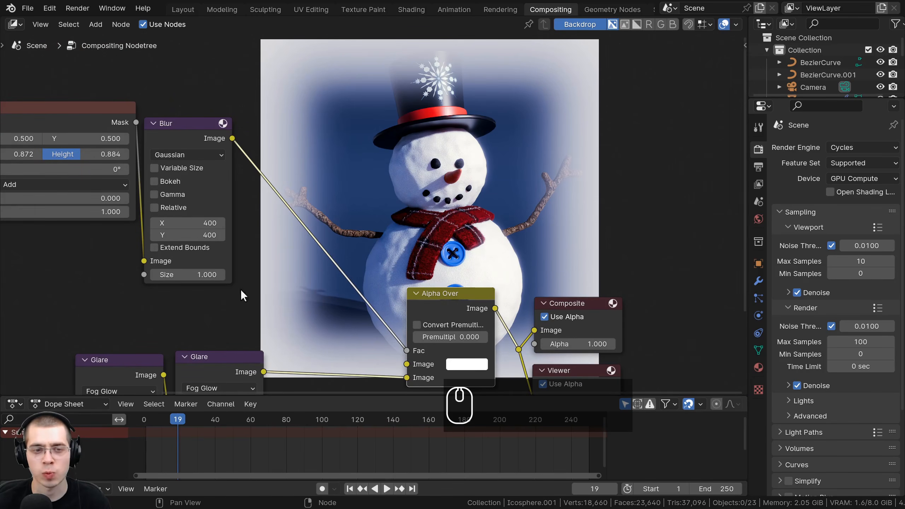
middle_click_drag(377, 247, 368, 153)
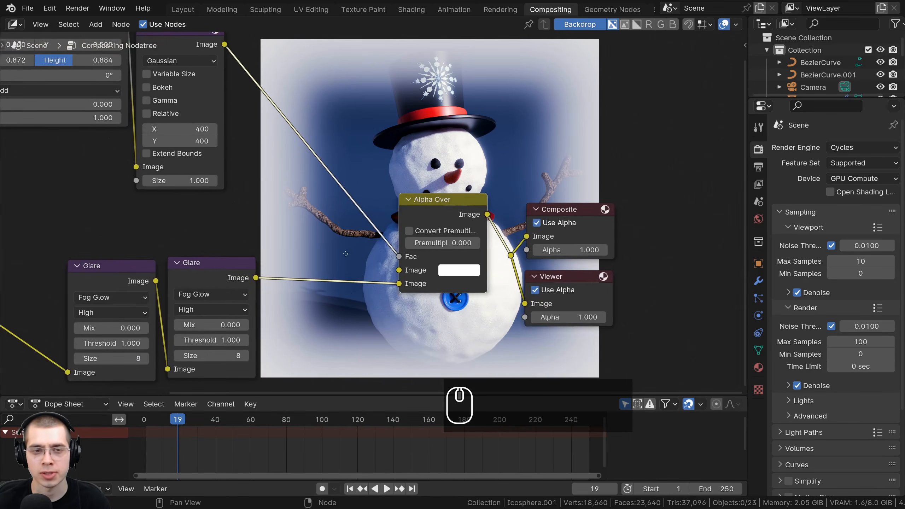
- Change the color of the Alpha Over node's first Image input to black for a dark vignette
middle_click_drag(345, 253, 355, 334)
middle_click_drag(454, 346, 446, 310)
scroll(456, 314, "up", 1)
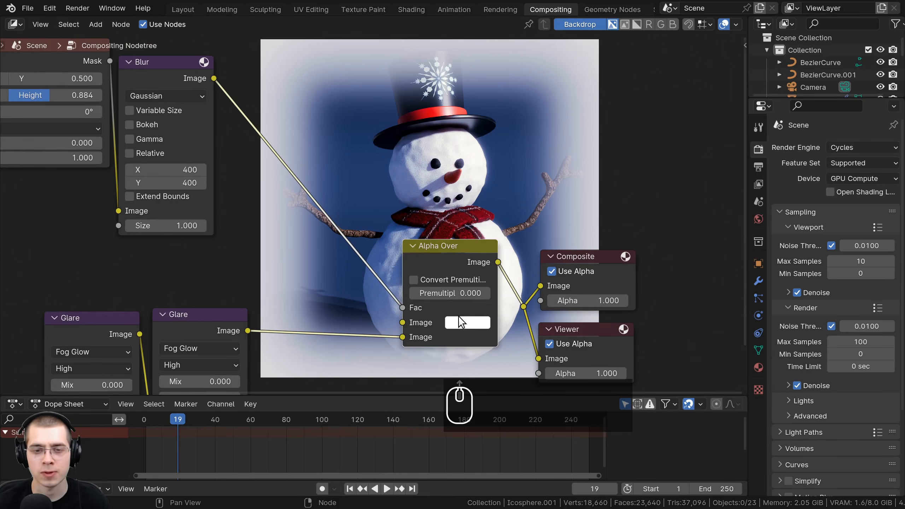
left_click(473, 322)
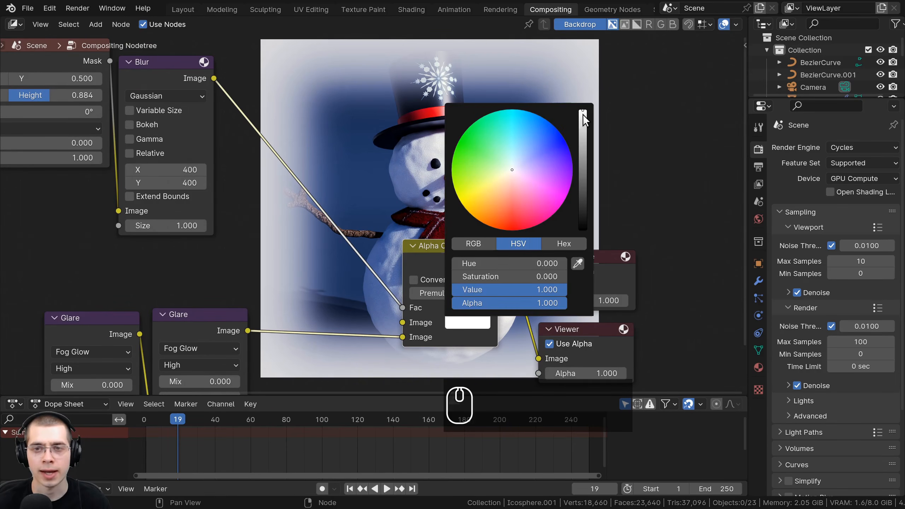
left_click_drag(583, 114, 583, 230)
left_click(463, 322)
middle_click_drag(438, 203, 431, 239)
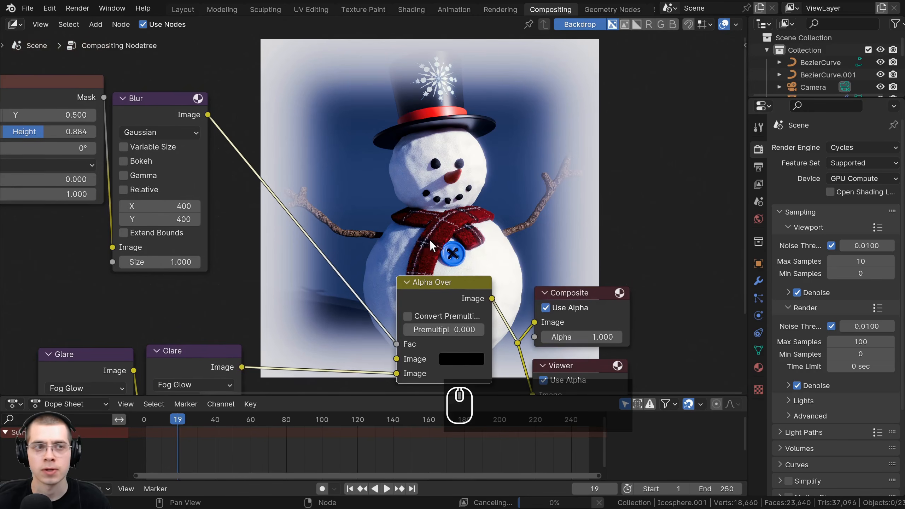
middle_click_drag(363, 372, 360, 384)
middle_click_drag(389, 311, 372, 375)
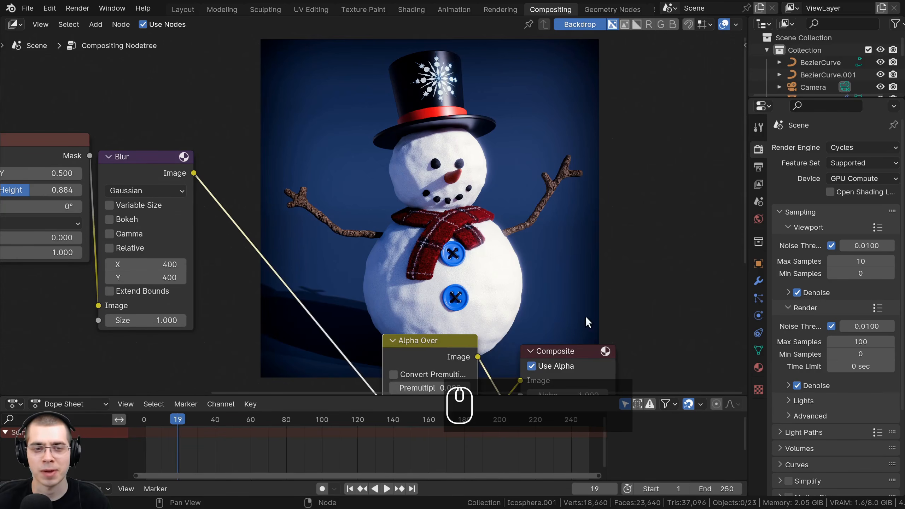
- Examine the vignette around the snowman together with the Blur size and Box Mask height settings
middle_click_drag(518, 277, 449, 351)
middle_click_drag(283, 198, 366, 161)
scroll(218, 302, "up", 2)
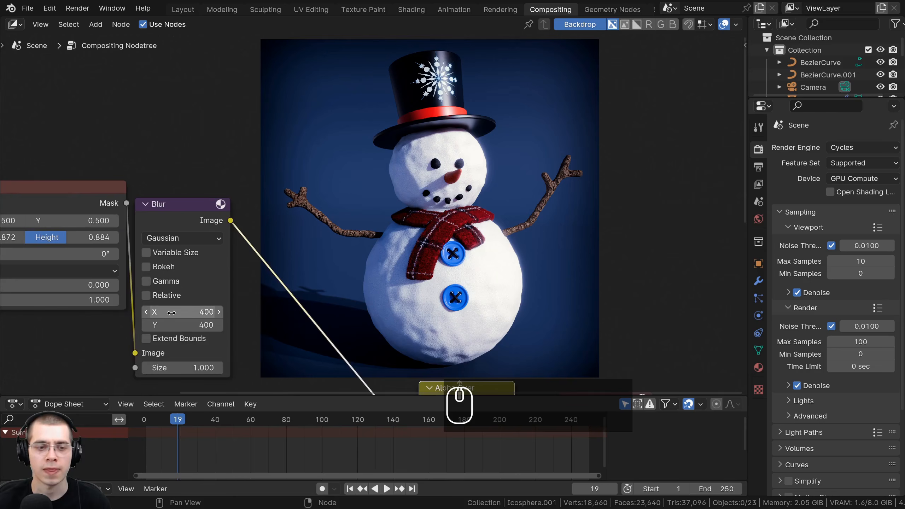
middle_click_drag(69, 244, 183, 246)
left_click(184, 241)
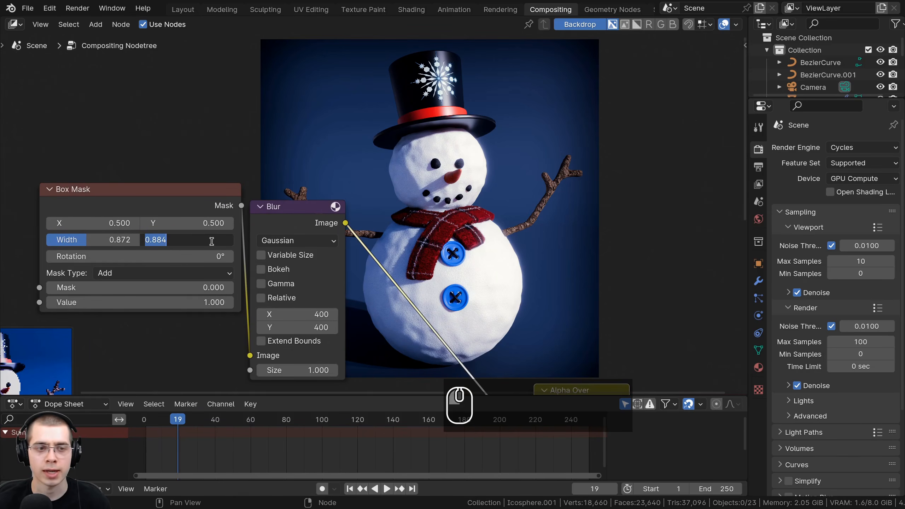
key("Return")
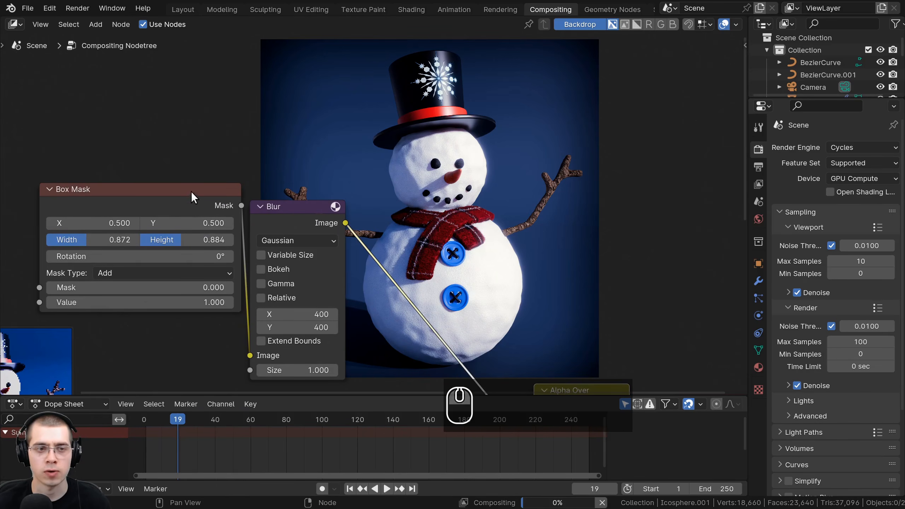
- Enlarge the vignette's Box Mask to a width of 0.912 and a height of 0.924
left_click(129, 188)
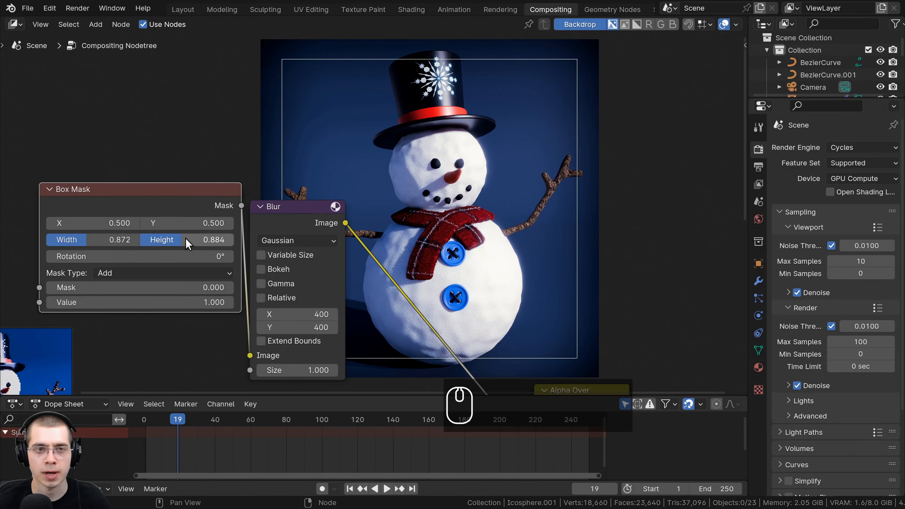
left_click_drag(185, 238, 196, 238)
left_click_drag(99, 241, 103, 241)
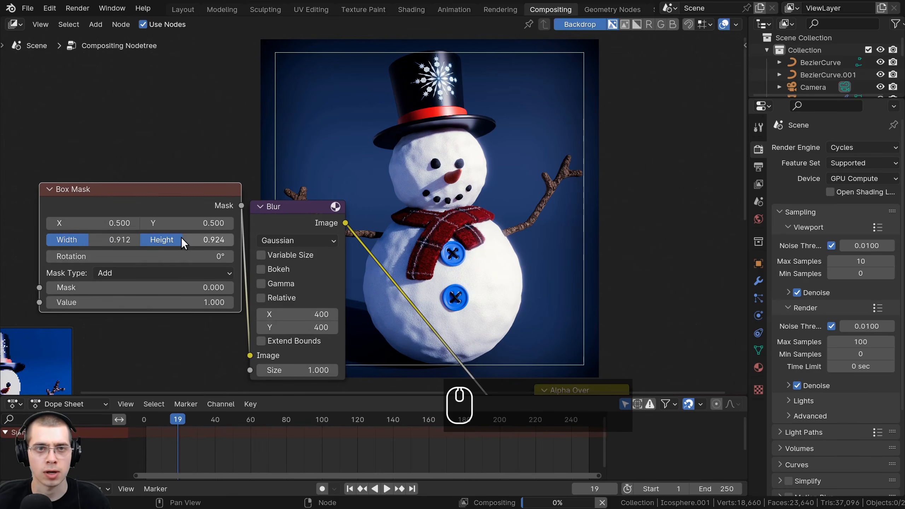
middle_click_drag(341, 147, 330, 255)
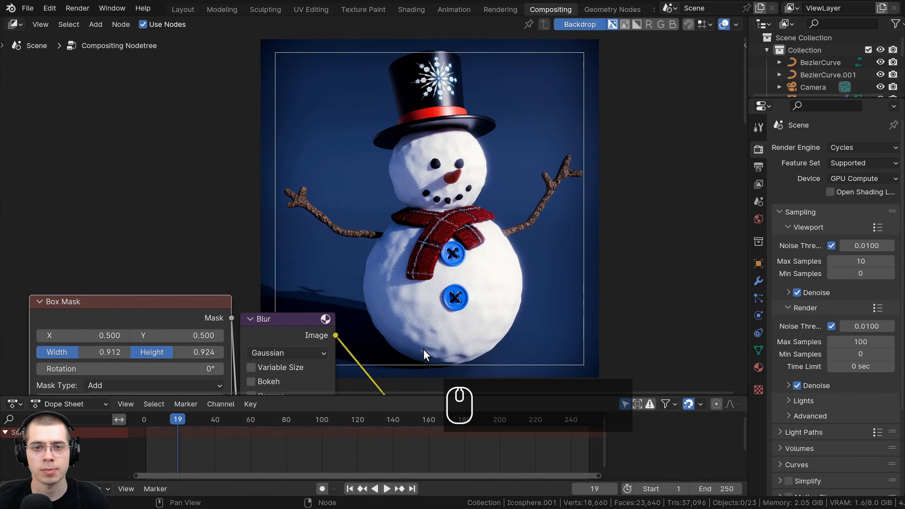
- Examine the softened vignette on the snowman and the node chain from the Box Mask through Alpha Over to the outputs
scroll(531, 261, "down", 3)
middle_click_drag(530, 258, 508, 215)
middle_click_drag(513, 364, 489, 246)
left_click(487, 292)
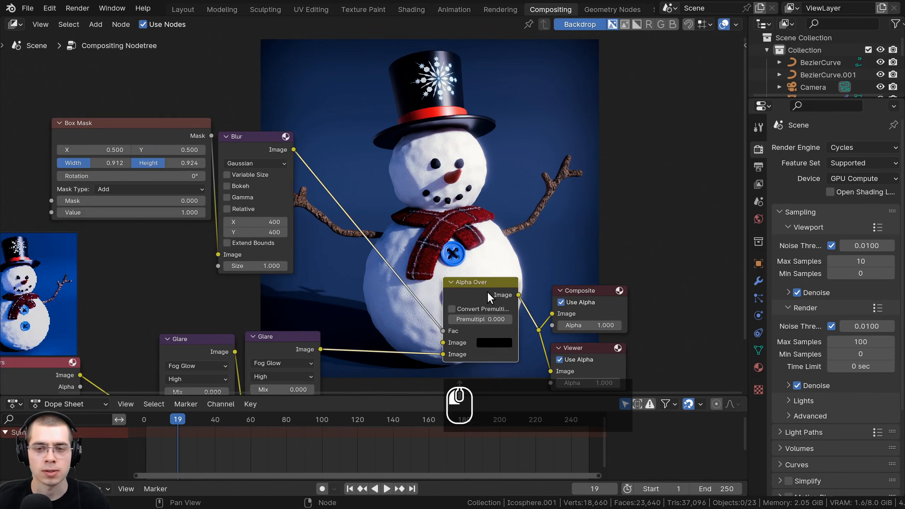
middle_click_drag(491, 293, 442, 408)
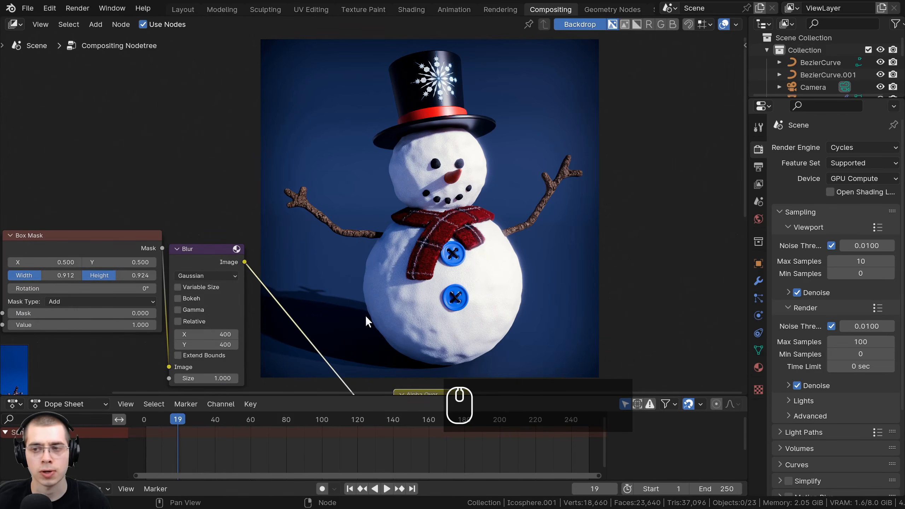
middle_click_drag(364, 316, 375, 209)
middle_click_drag(532, 302, 547, 266)
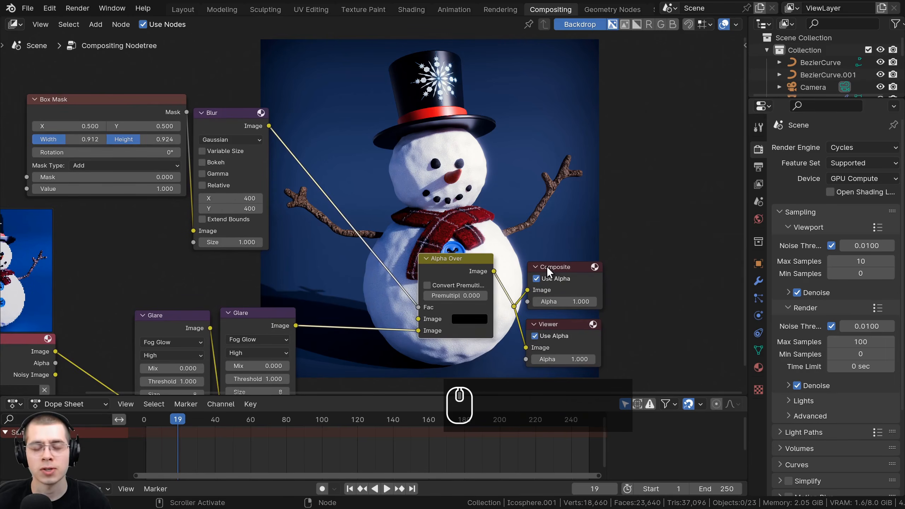
- Move the Alpha Over, Composite and Viewer nodes together slightly upward in the node tree
left_click_drag(458, 176, 608, 387)
key("g")
left_click(517, 114)
middle_click_drag(500, 107, 496, 119)
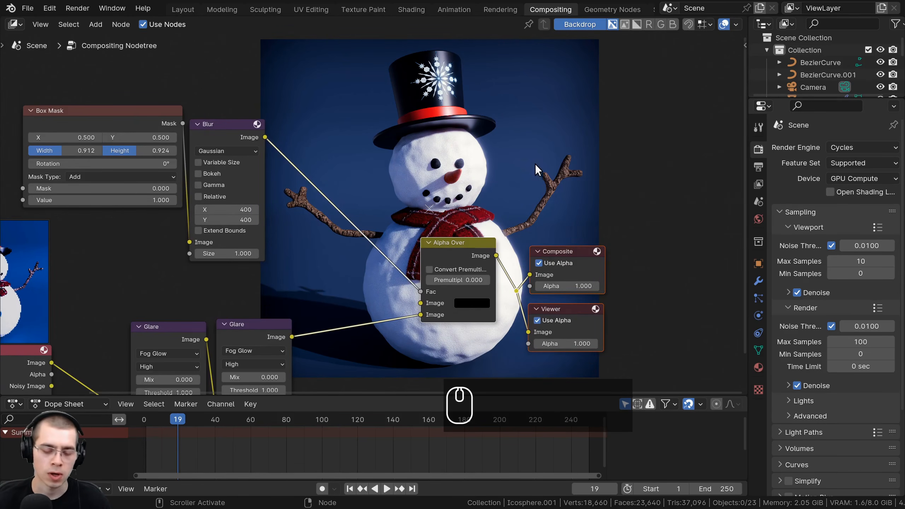
middle_click_drag(537, 165, 493, 158)
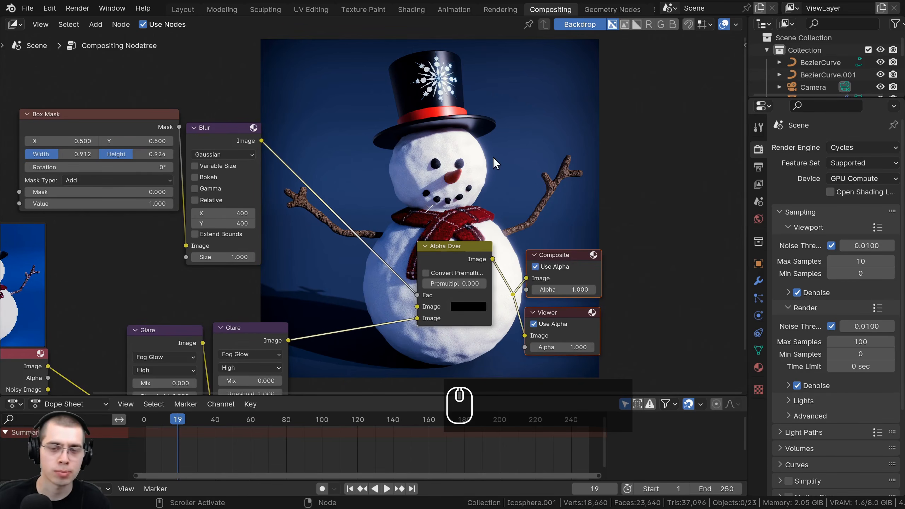
- View the composited snowman in the separate render window, close it, and inspect the render result in the Rendering workspace
key("F11")
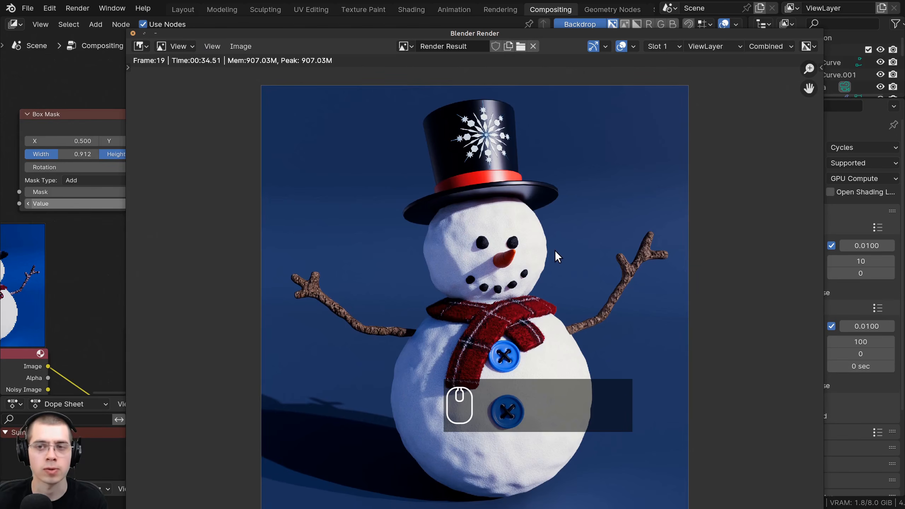
left_click(133, 34)
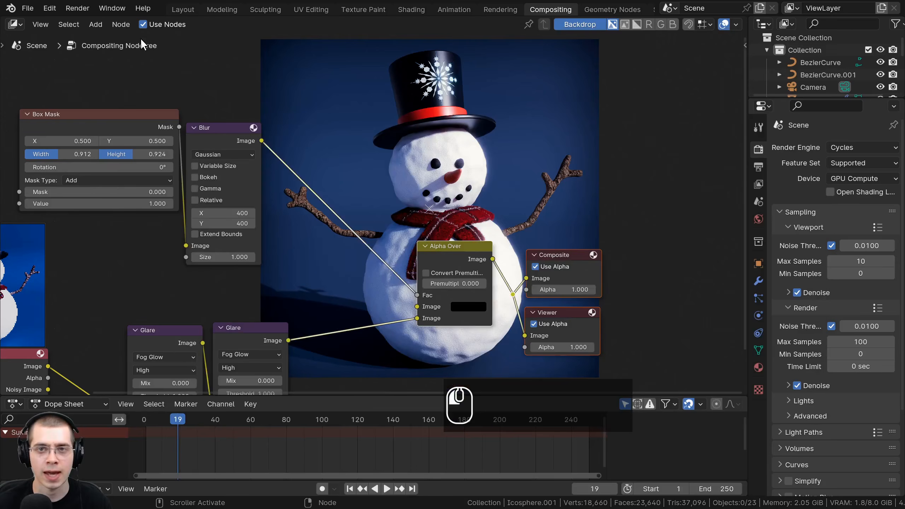
left_click(501, 6)
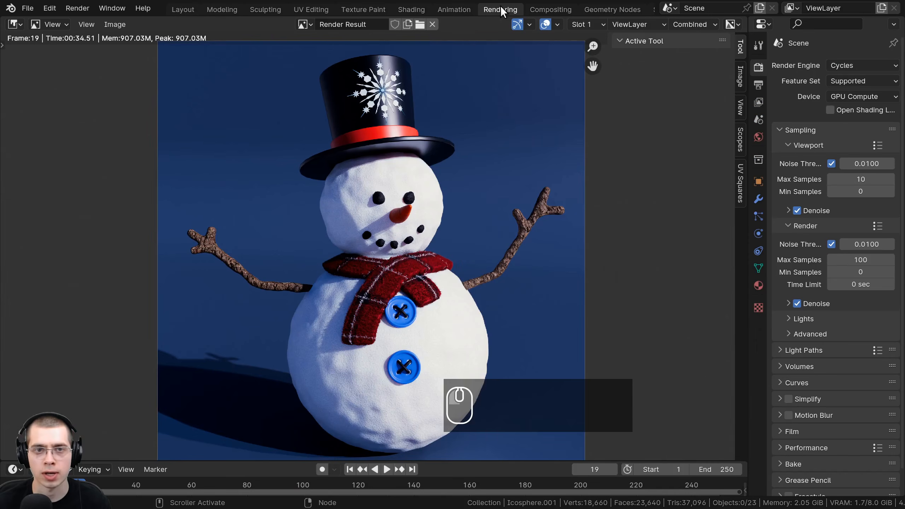
left_click(14, 24)
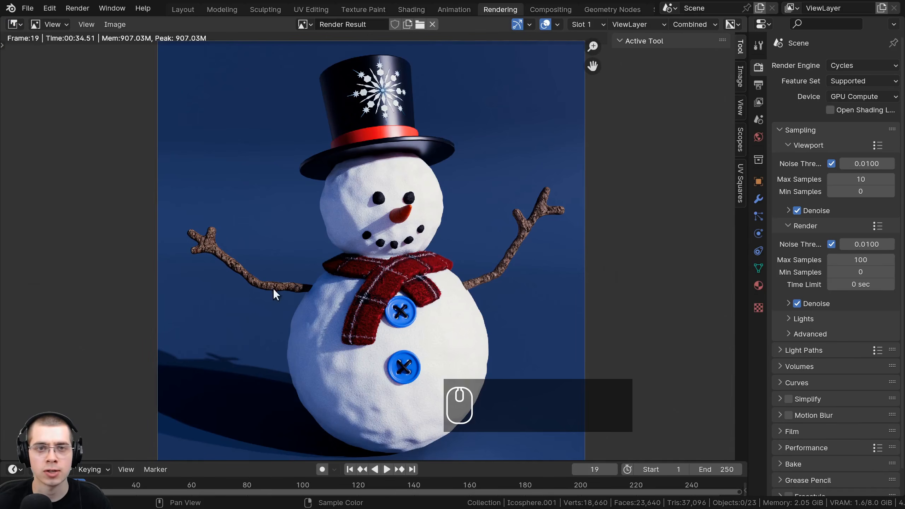
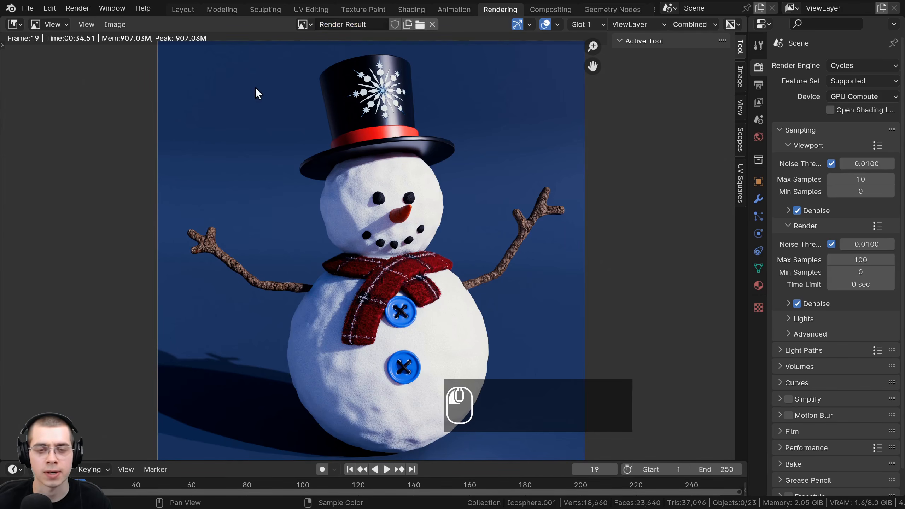
- Show the Viewer Node image instead of the Render Result in the Rendering workspace's image editor
left_click(305, 23)
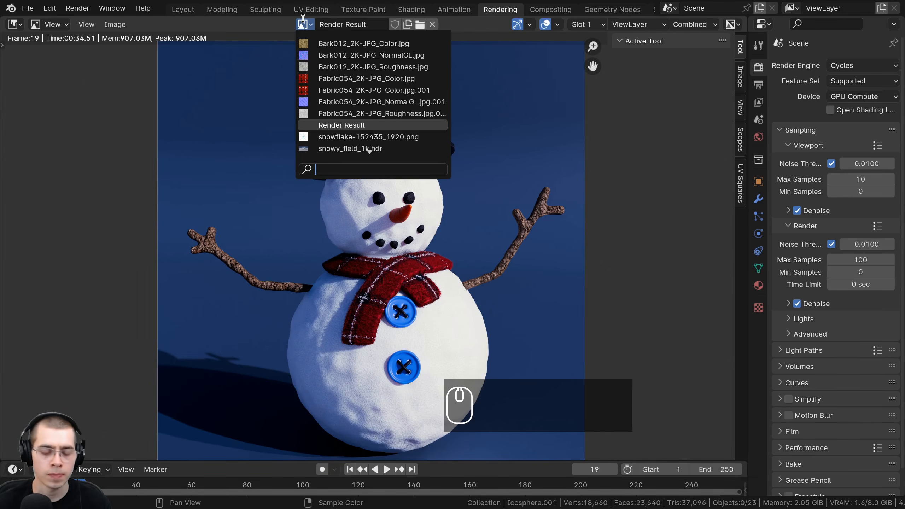
type("v")
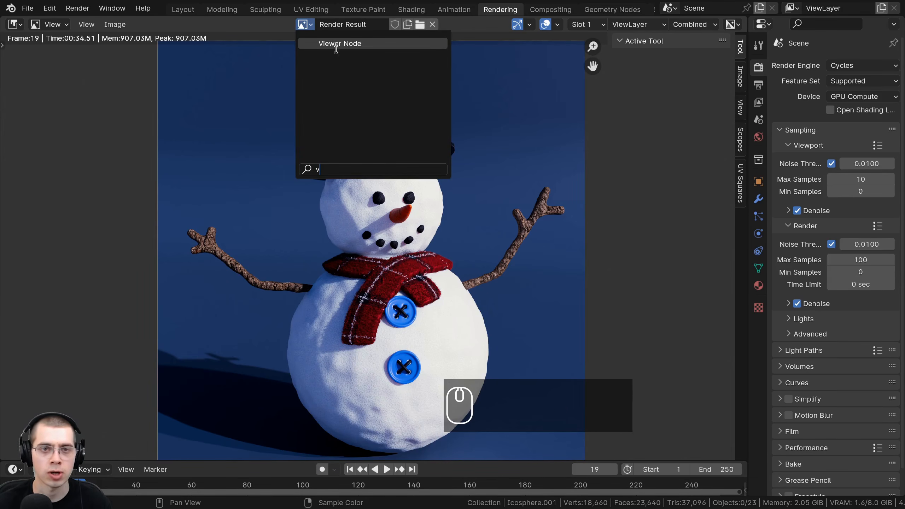
left_click(333, 44)
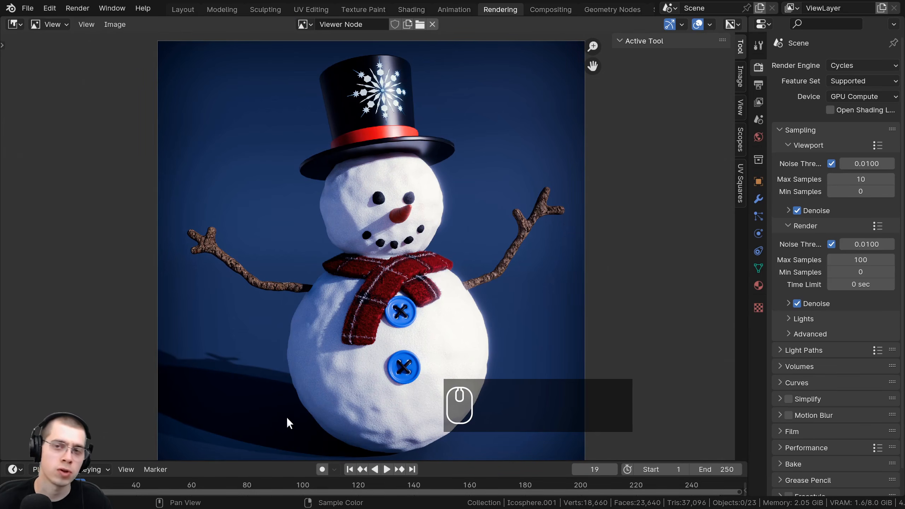
- Check the Viewer node in the Compositing workspace and return to its composited snowman image in the Rendering workspace
left_click(552, 10)
mouse_move(559, 313)
left_mouse_down()
mouse_move(598, 313)
mouse_move(563, 319)
left_mouse_up()
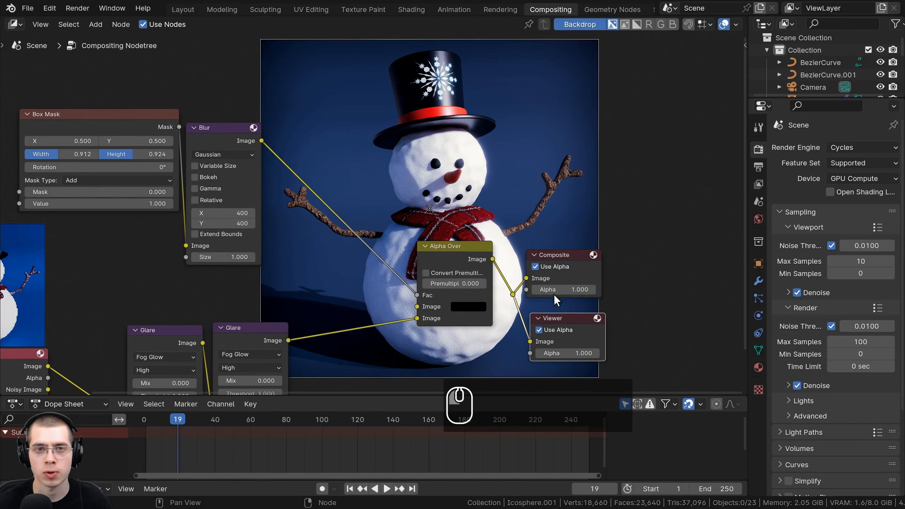
left_click(498, 9)
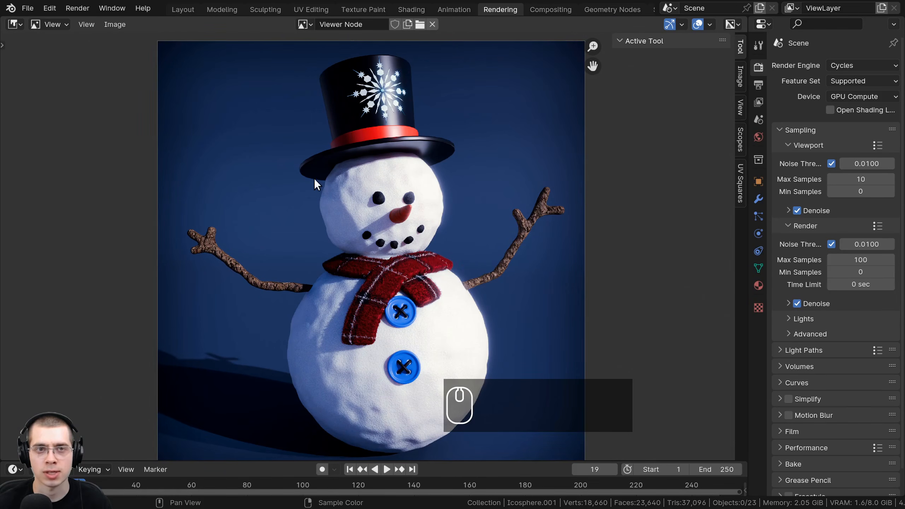
middle_click_drag(369, 143, 359, 140)
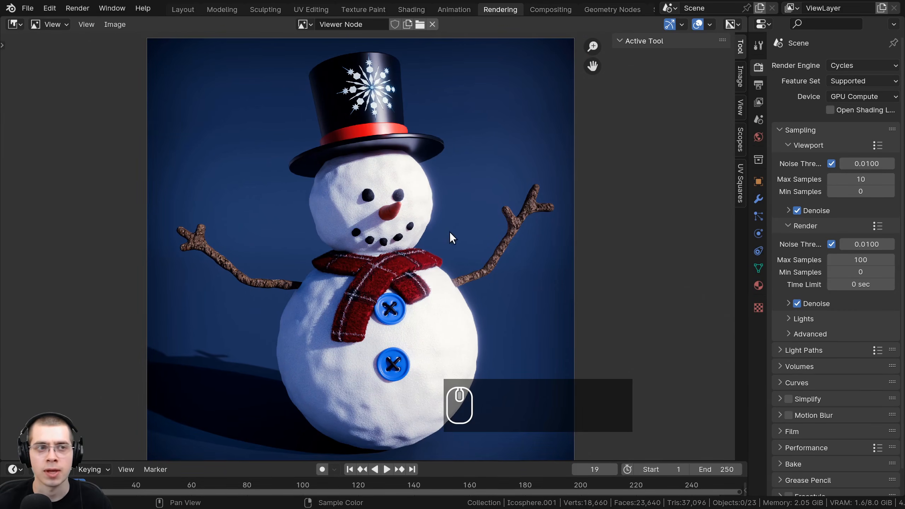
- Save the composited Viewer Node image in the tutorial folder as Snowman.png in PNG format
left_click(118, 27)
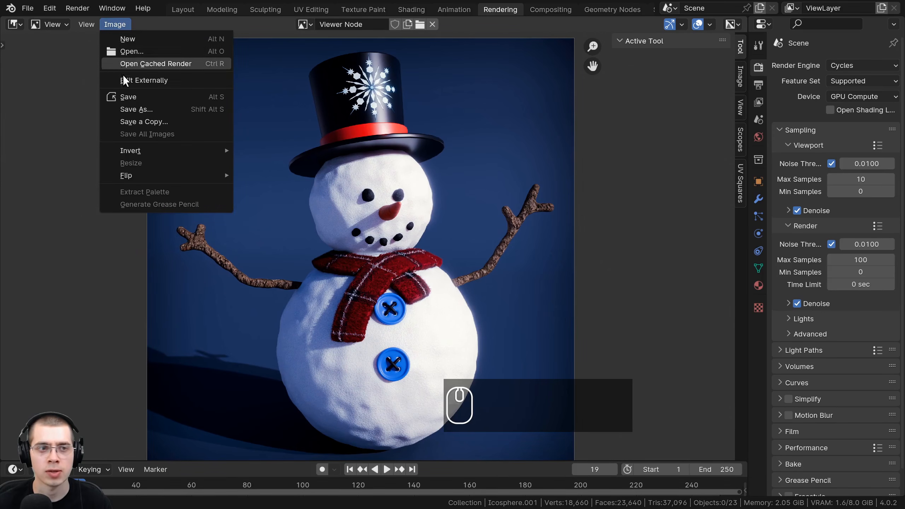
left_click(148, 111)
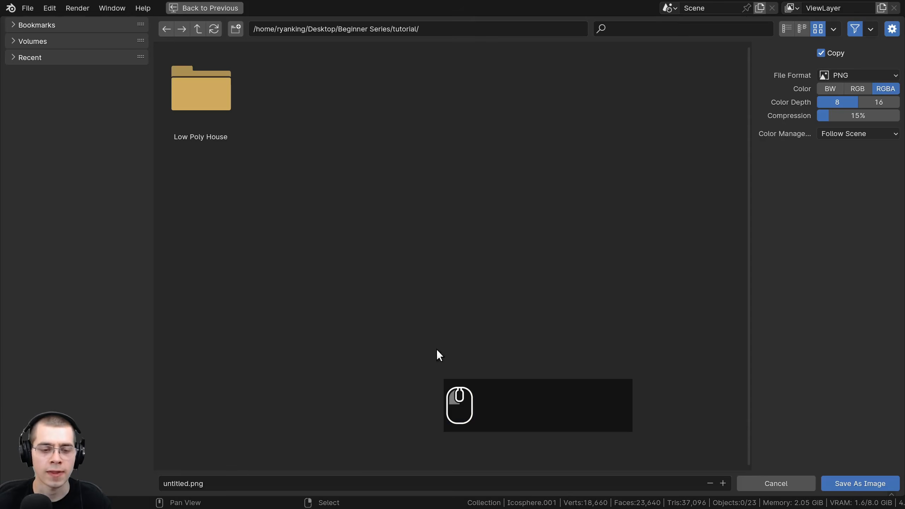
left_click(181, 483)
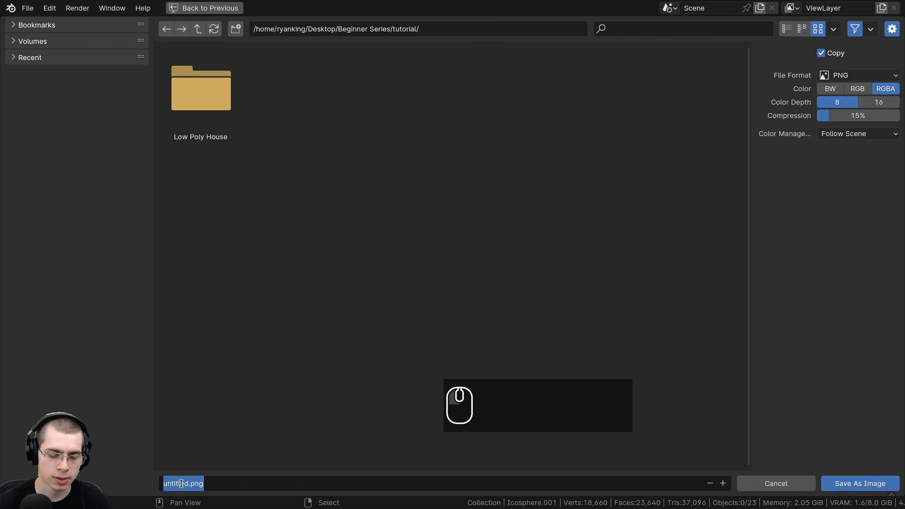
type("Snowman")
key("Return")
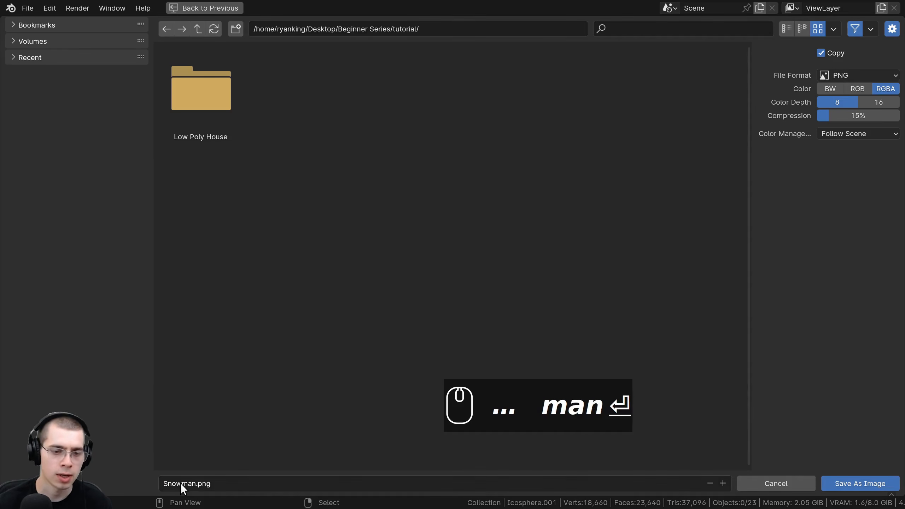
key("n")
key("n")
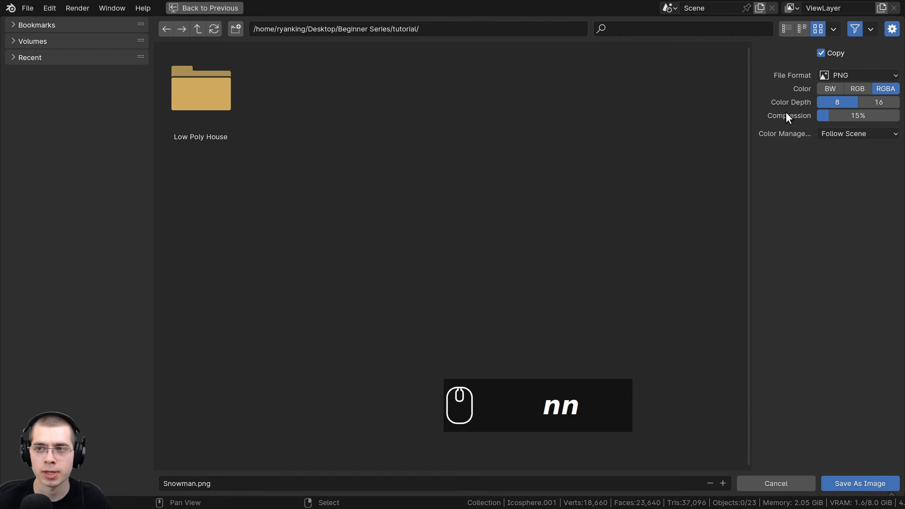
left_click(831, 79)
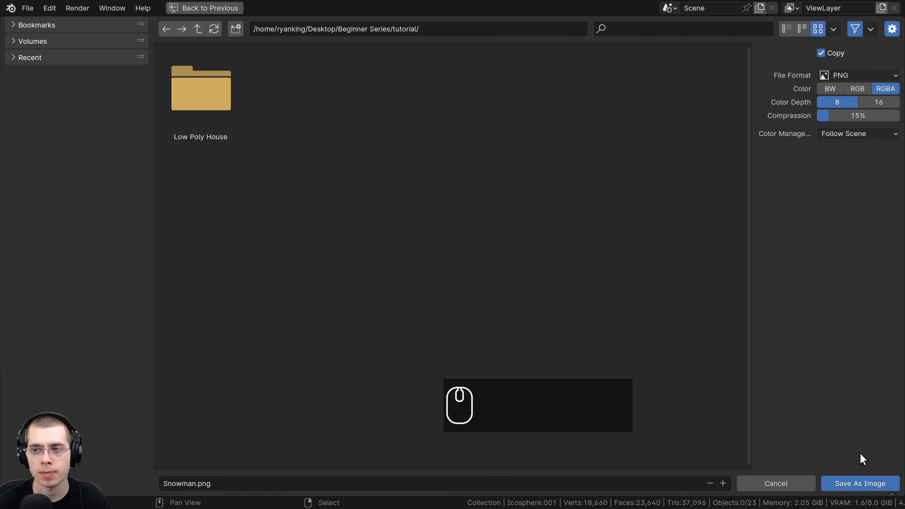
left_click(859, 485)
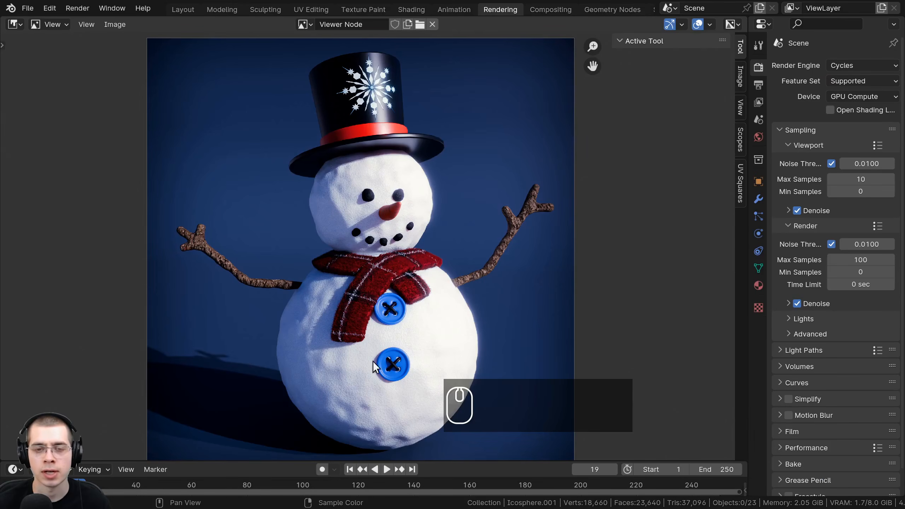
- Move the Viewer node slightly left so it sits beneath the Composite node in the compositing node tree
left_click(538, 10)
scroll(551, 262, "up", 3)
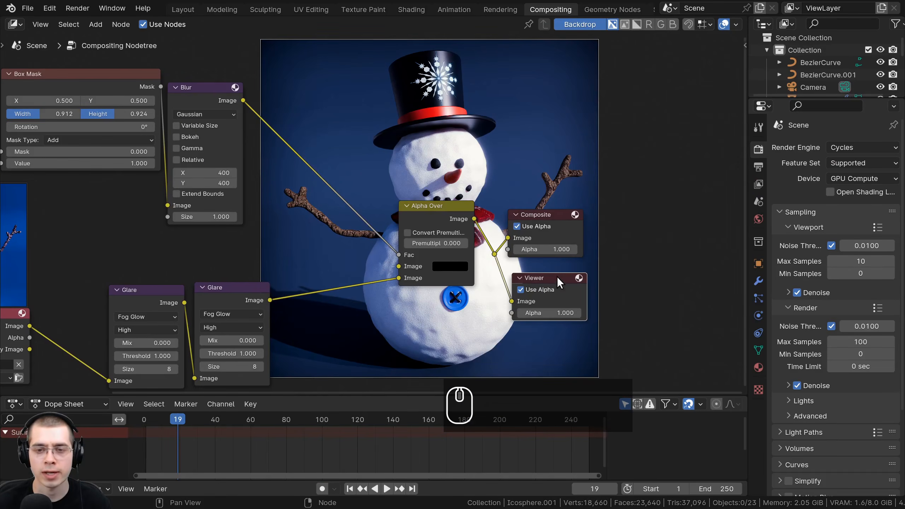
left_click_drag(559, 282, 554, 282)
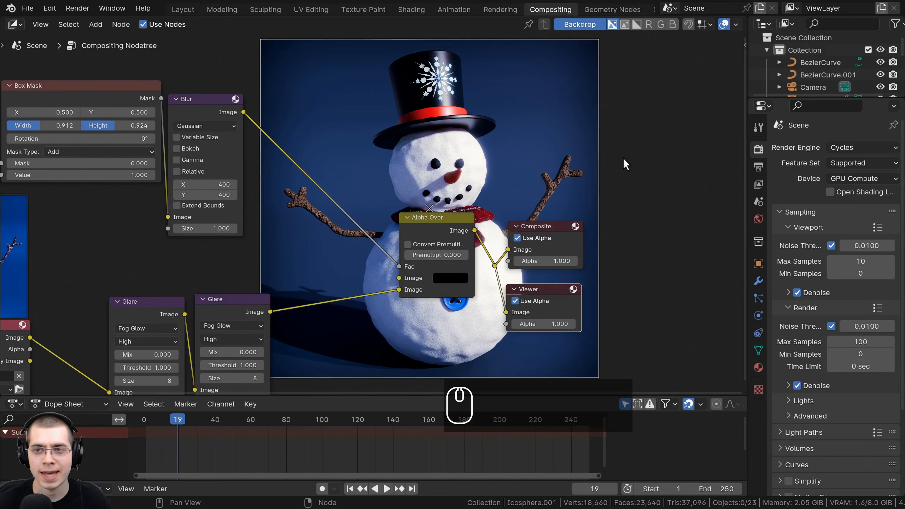
- Open the Save This Image file browser for the selected Viewer node and cancel it without saving
key("n")
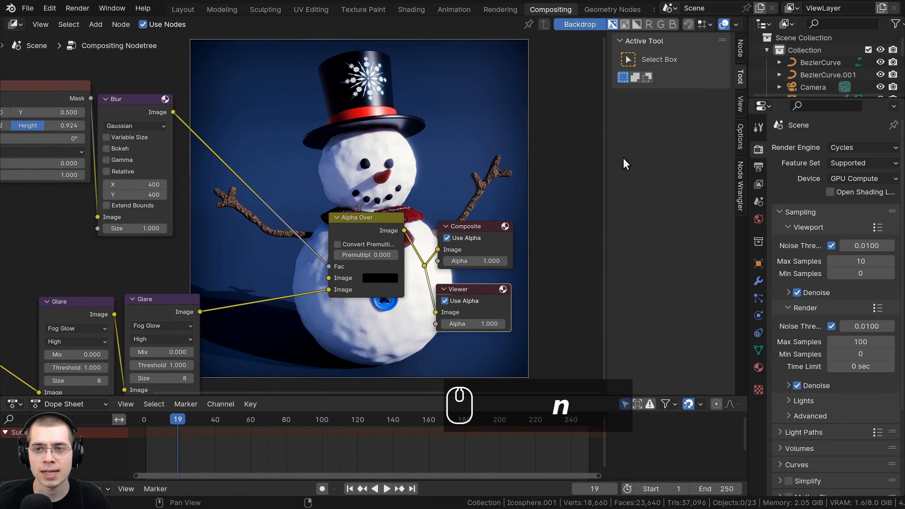
left_click(739, 45)
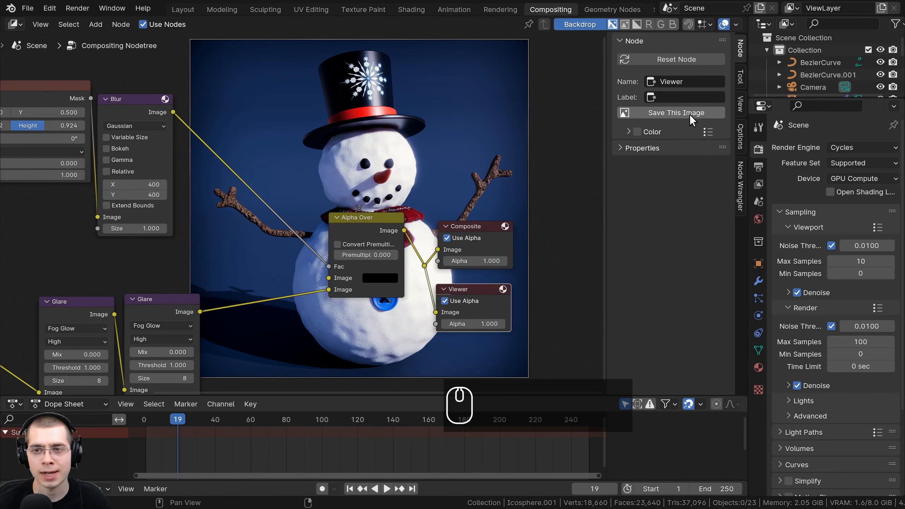
left_click(641, 113)
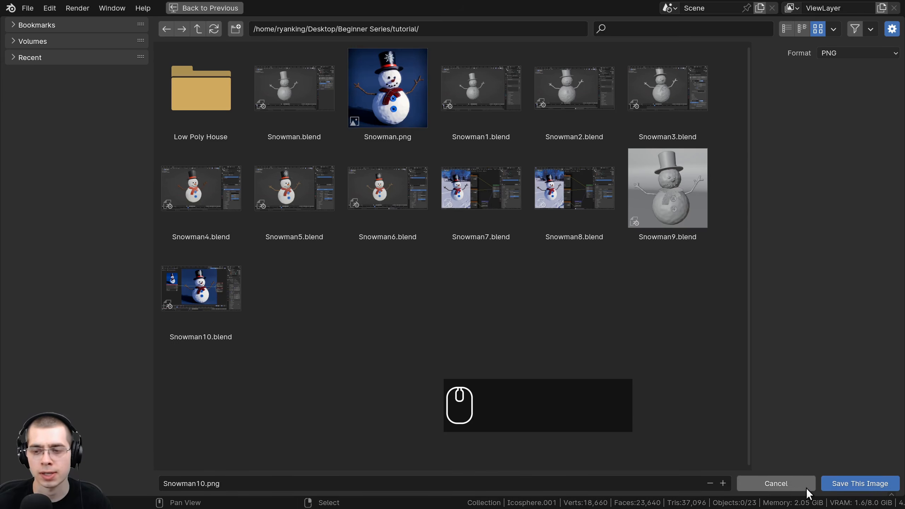
left_click(794, 483)
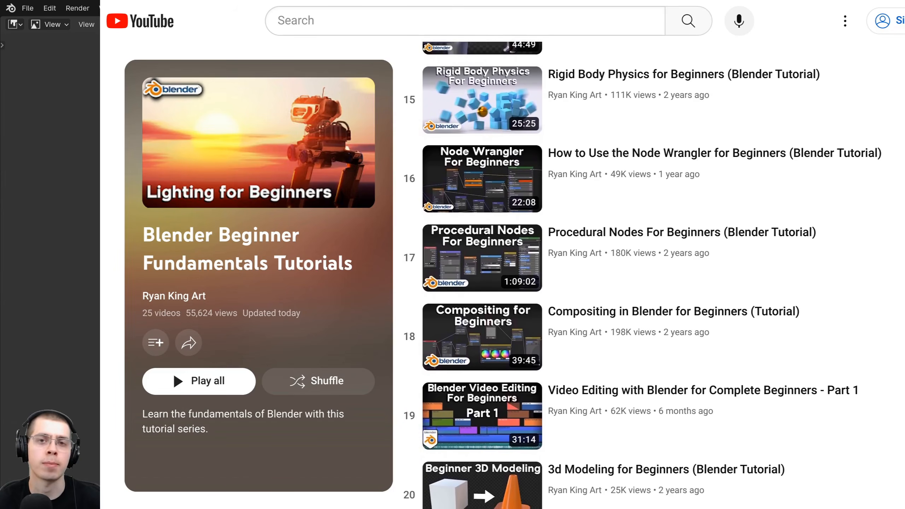
scroll(659, 274, "down", 1)
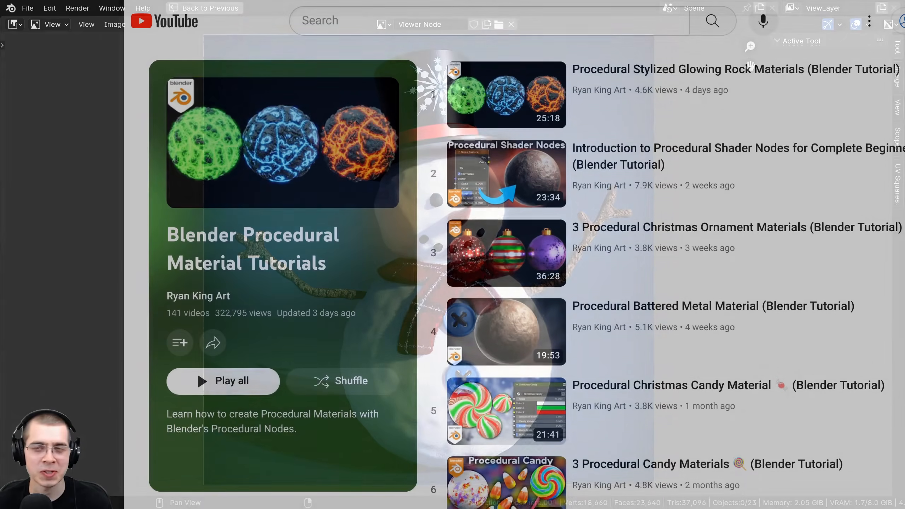
scroll(659, 274, "down", 3)
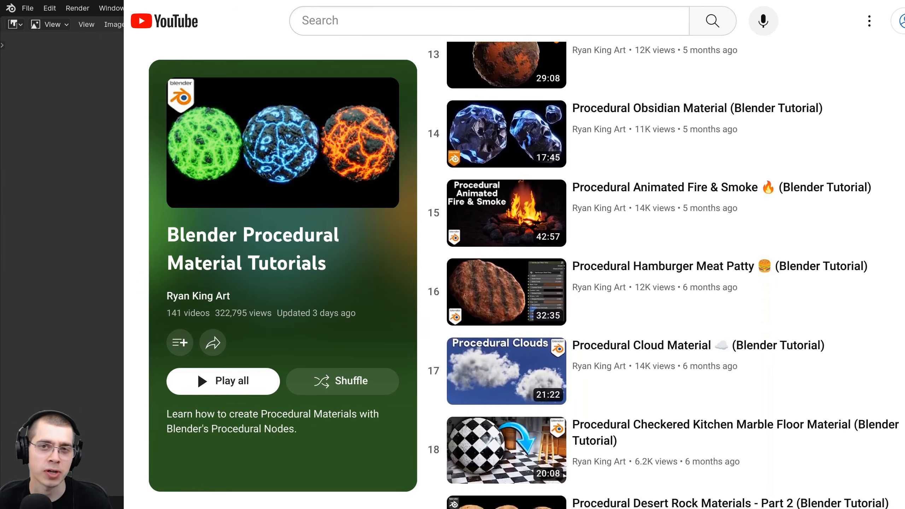
scroll(663, 275, "down", 4)
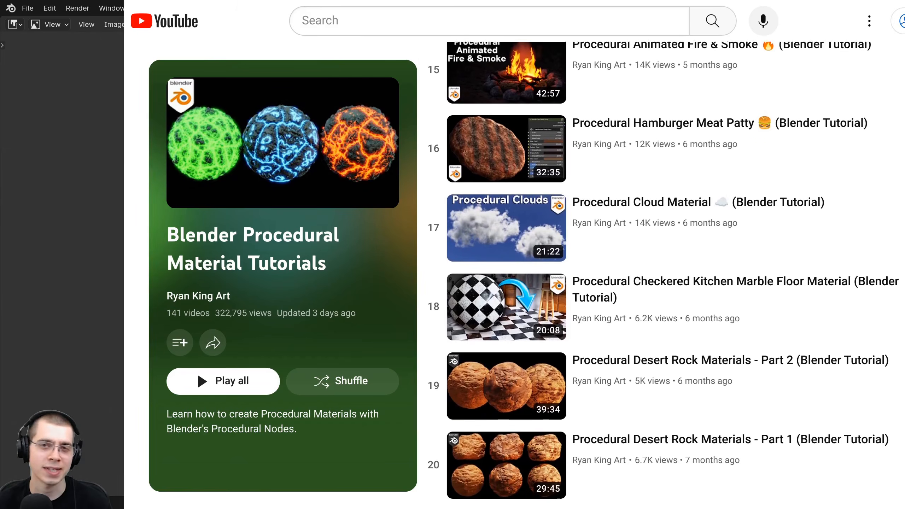
scroll(663, 274, "down", 4)
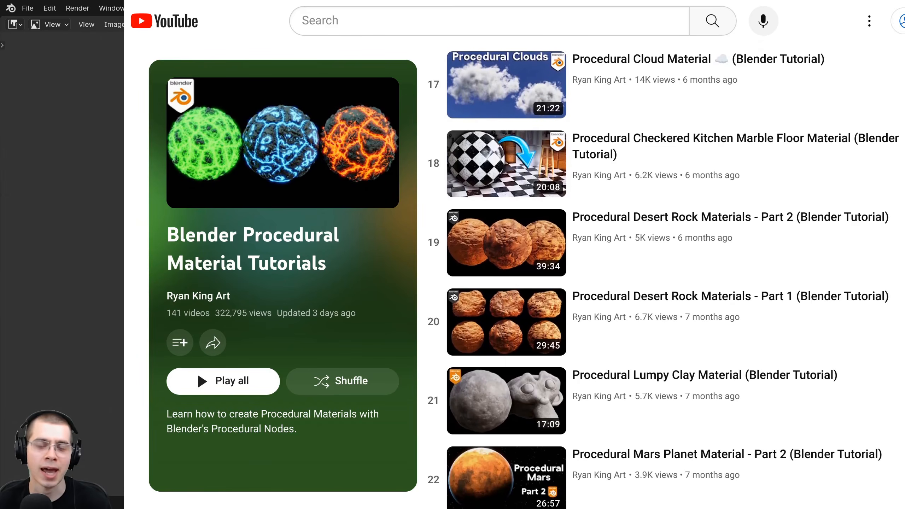
scroll(663, 274, "down", 4)
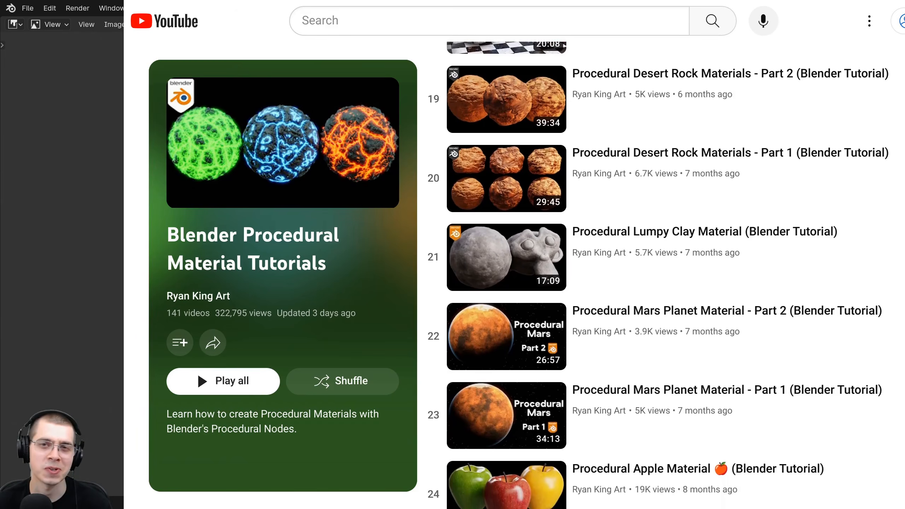
scroll(663, 275, "down", 4)
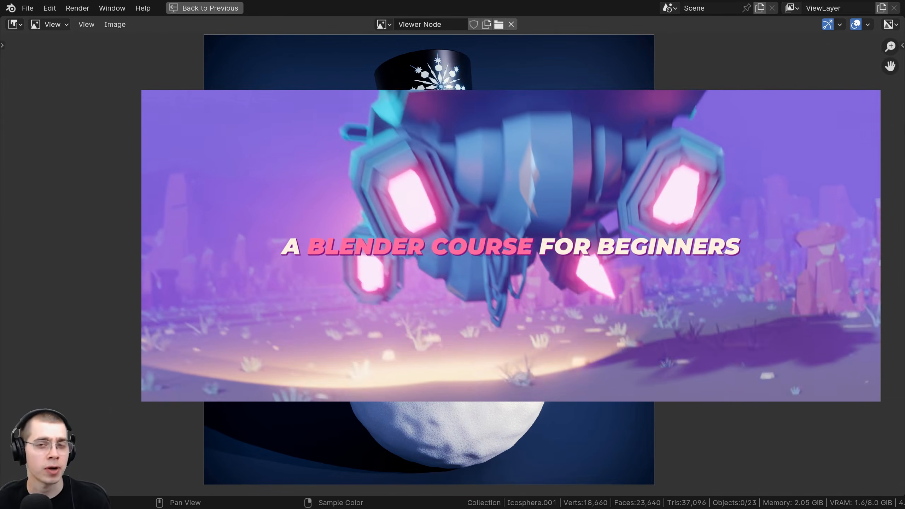
key("n")
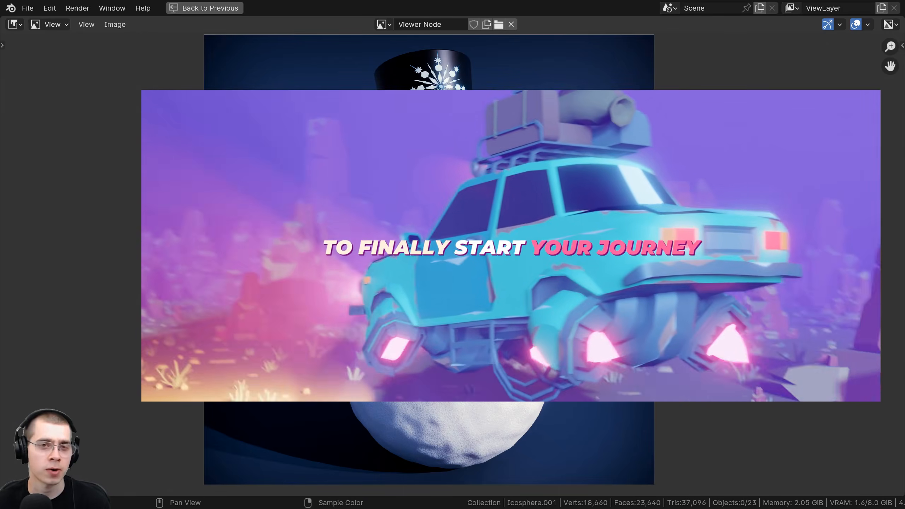